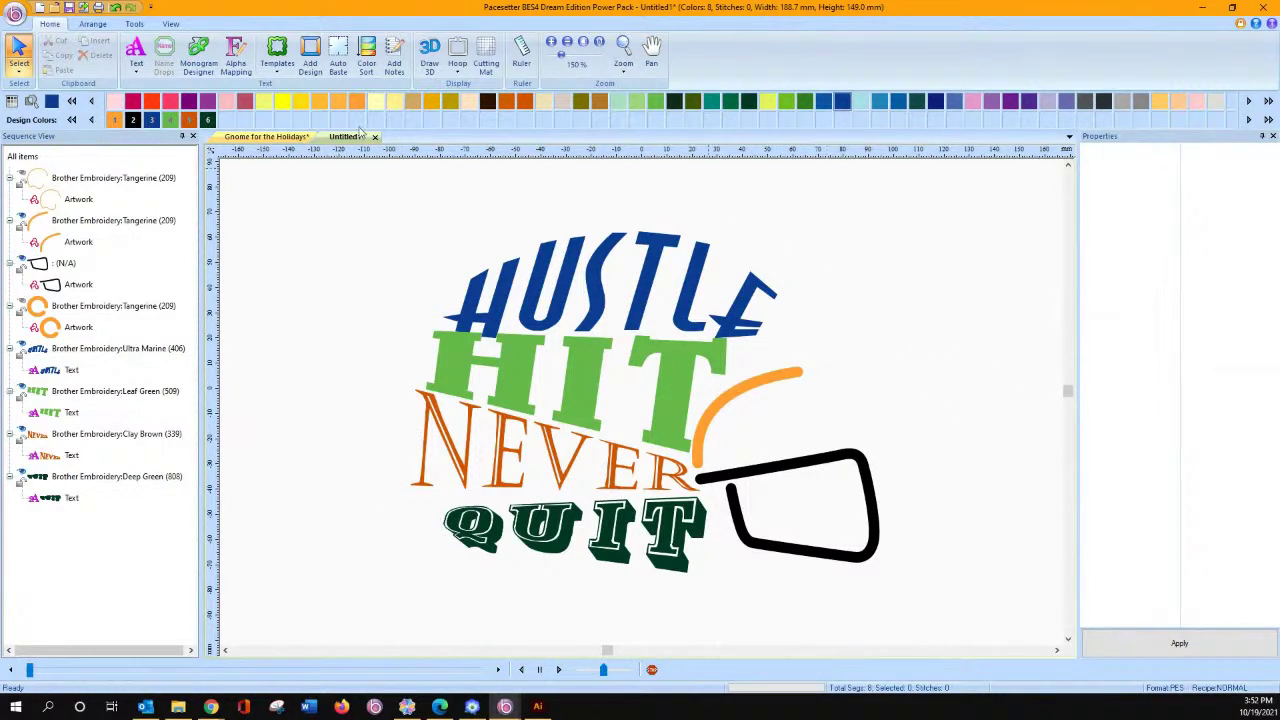
Create a new blank design and import the artwork file football-helmet-neon-icon from the Facebook Live Cindy files folder.
left_click(40, 7)
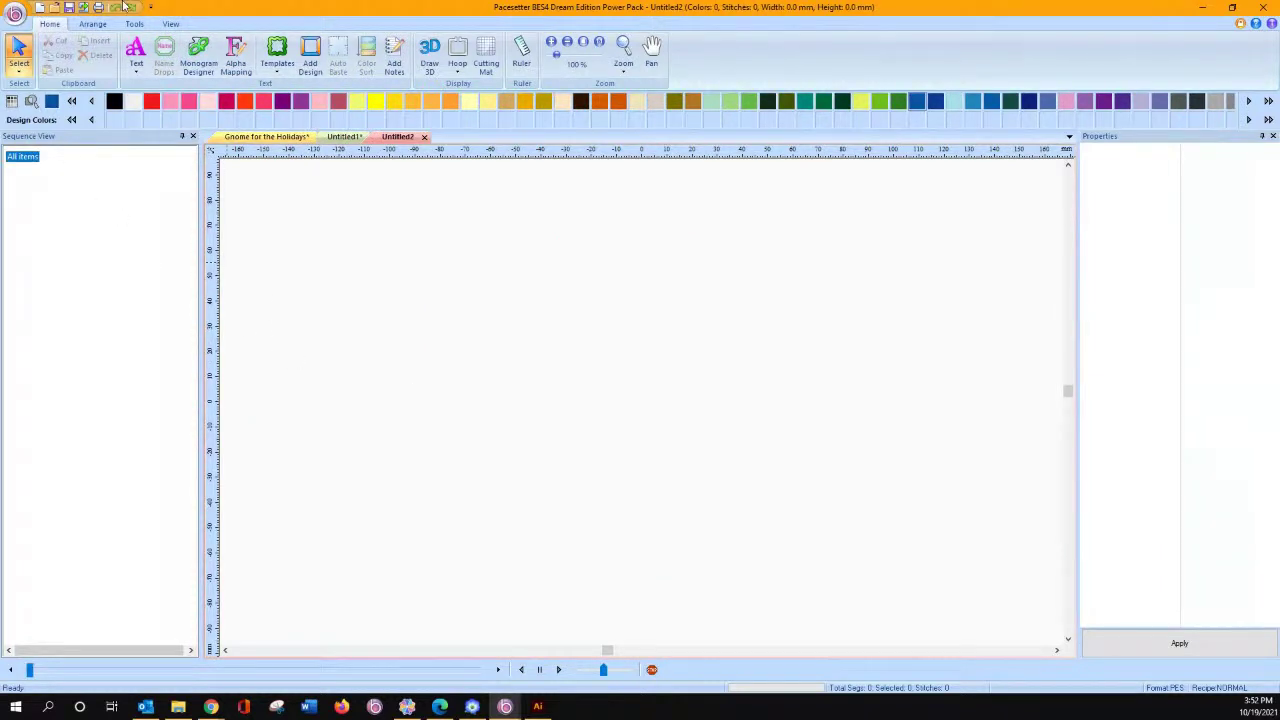
left_click(16, 14)
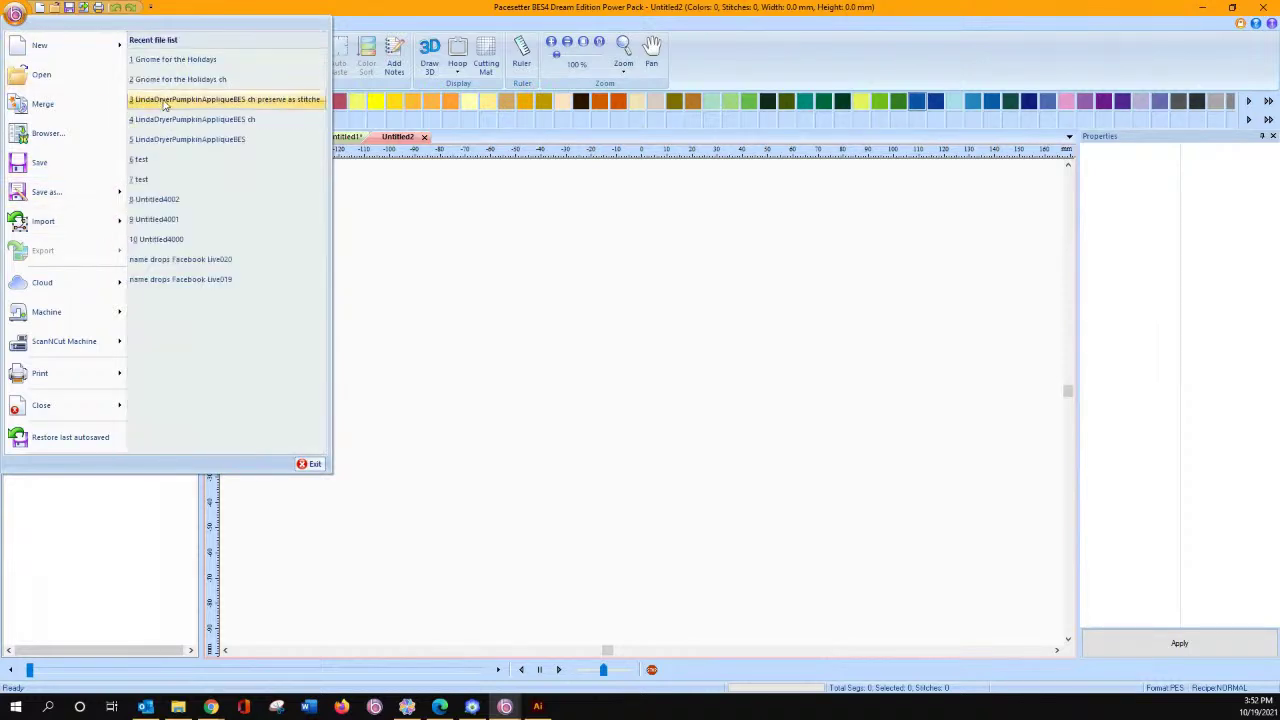
mouse_move(114, 222)
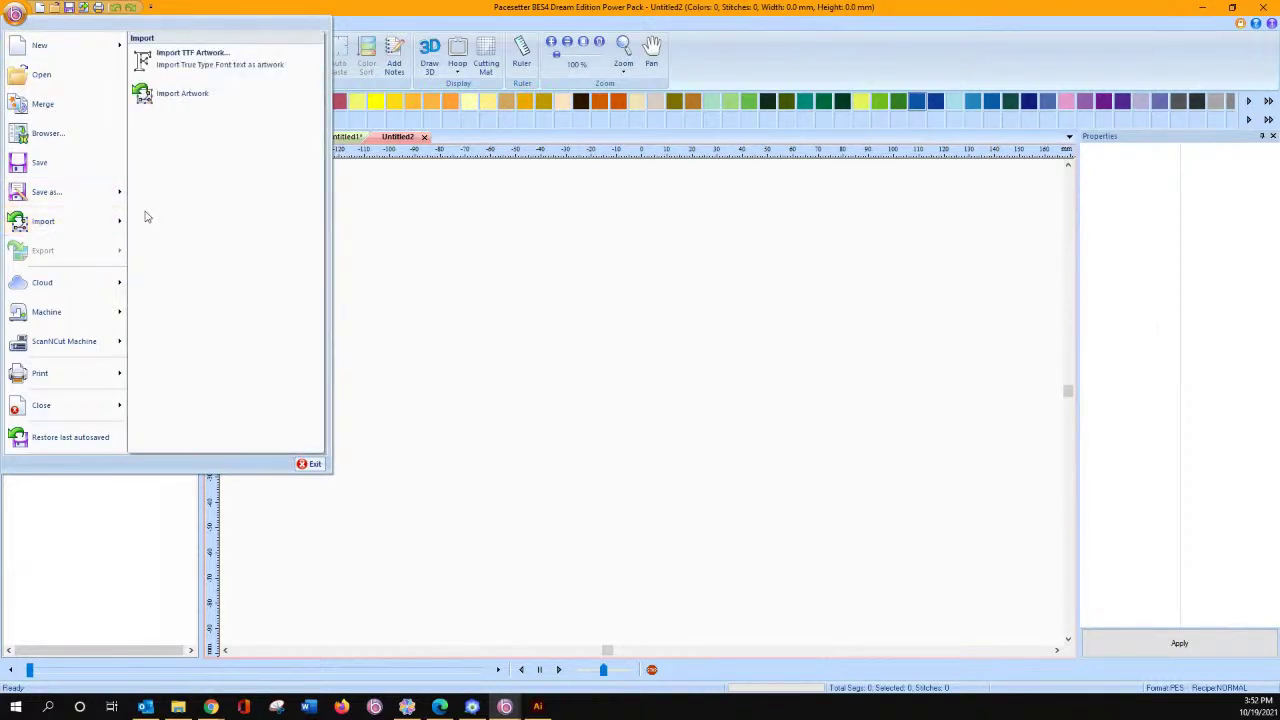
left_click(180, 95)
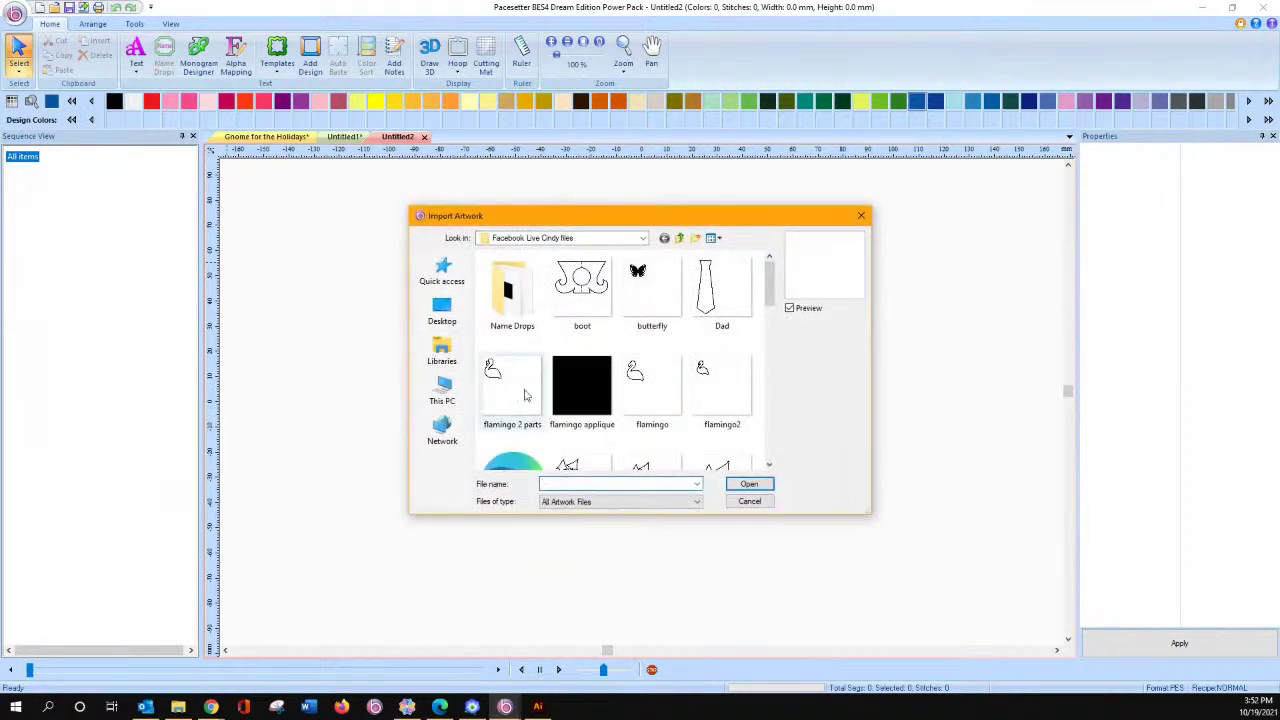
left_click(769, 465)
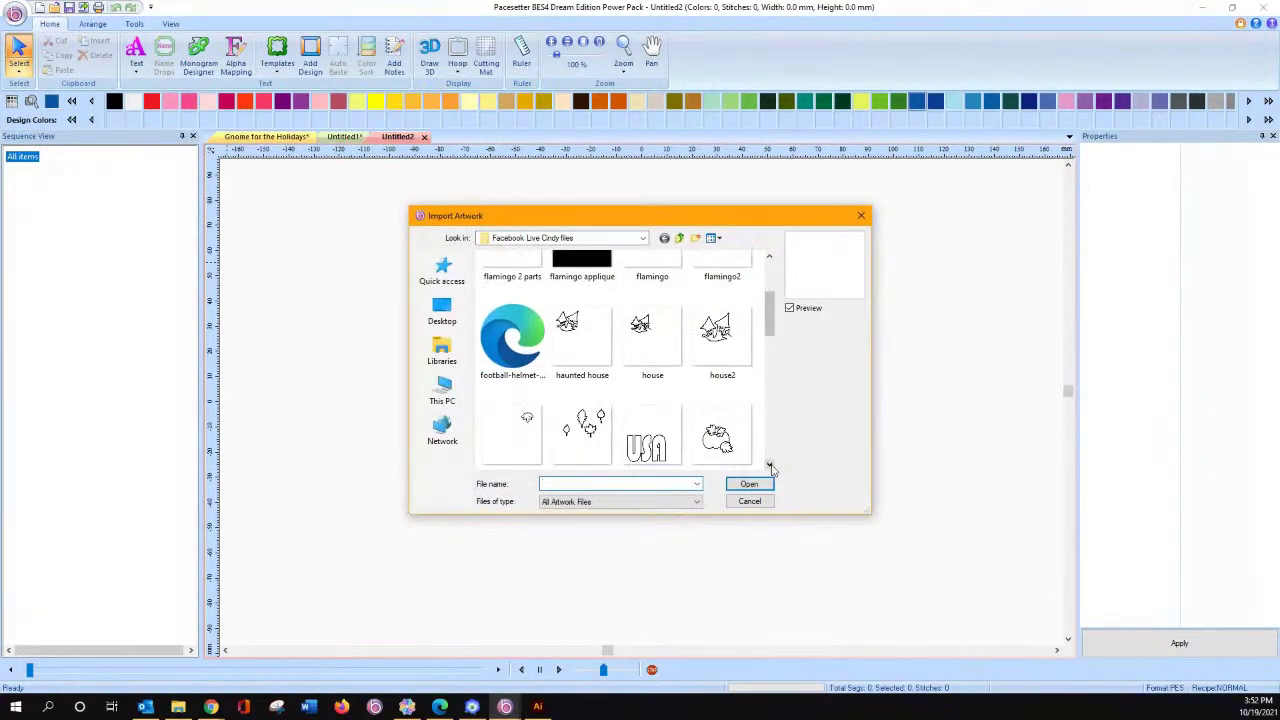
left_click(512, 345)
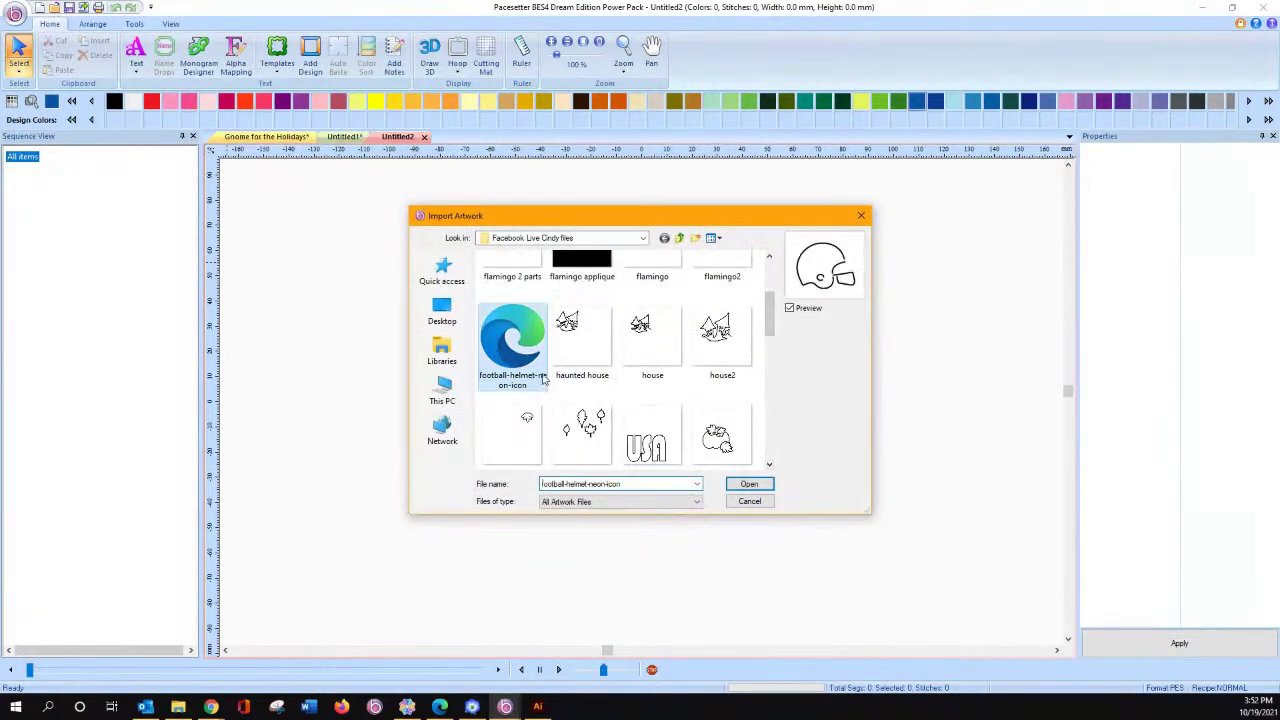
left_click(750, 484)
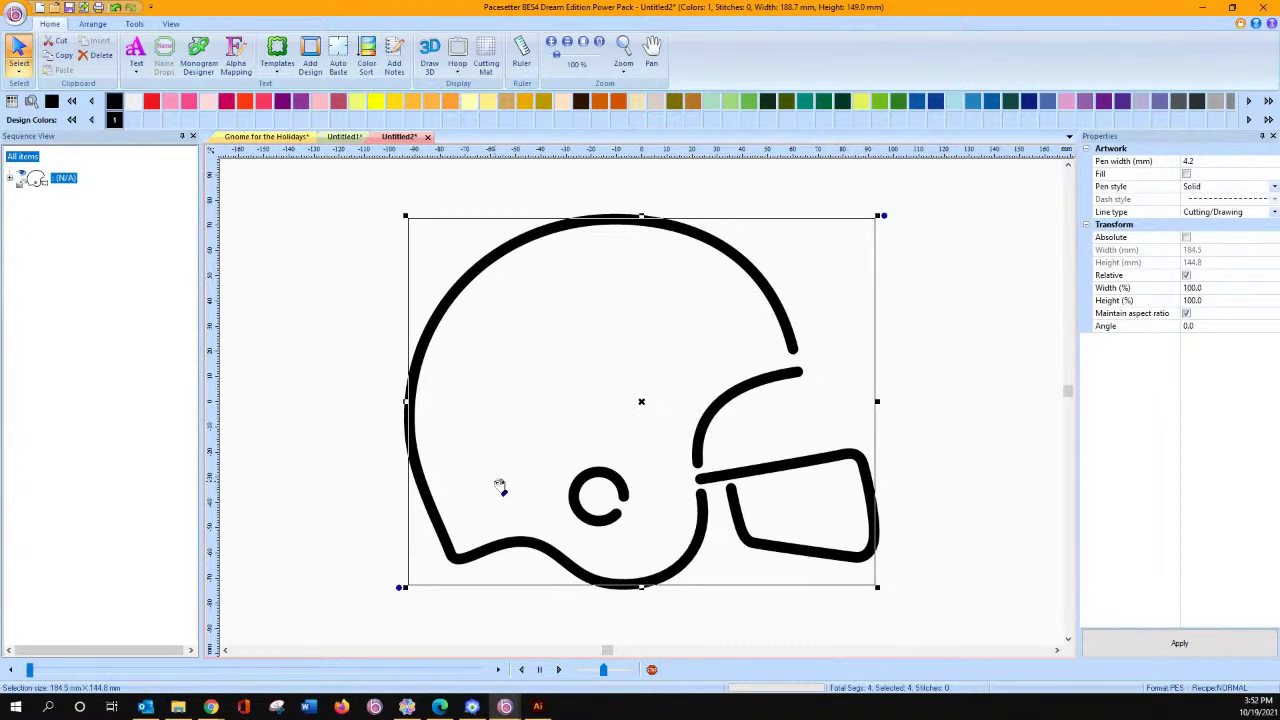
Enlarge the helmet artwork to about 252 × 198 mm, using the cutting mat display as a size guide, then hide the mat.
left_click(457, 55)
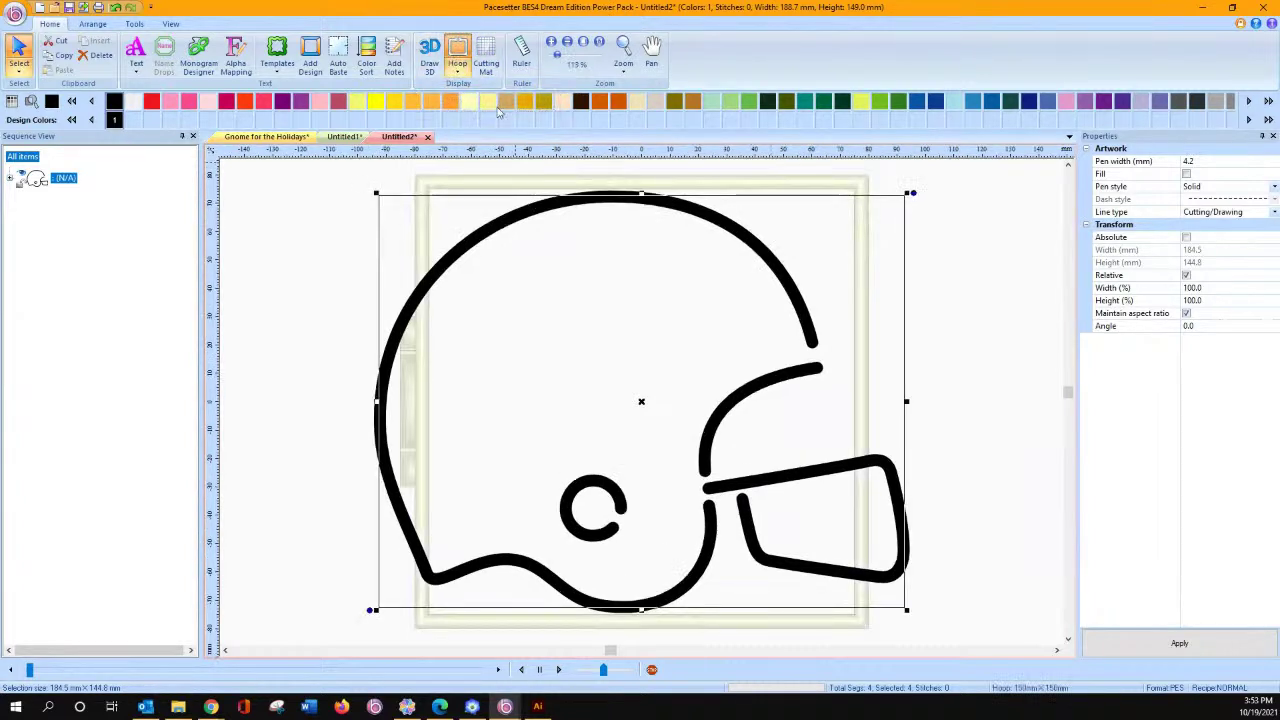
left_click(482, 58)
left_click(458, 55)
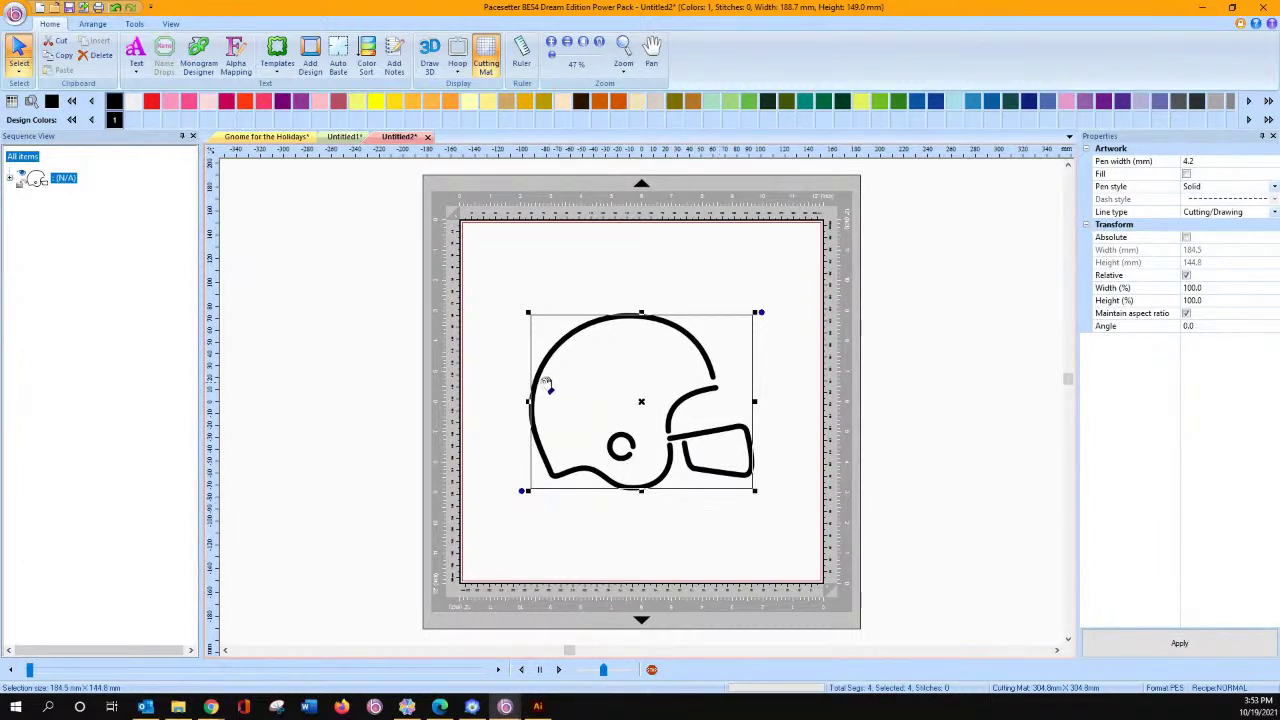
left_click_drag(529, 316, 484, 279)
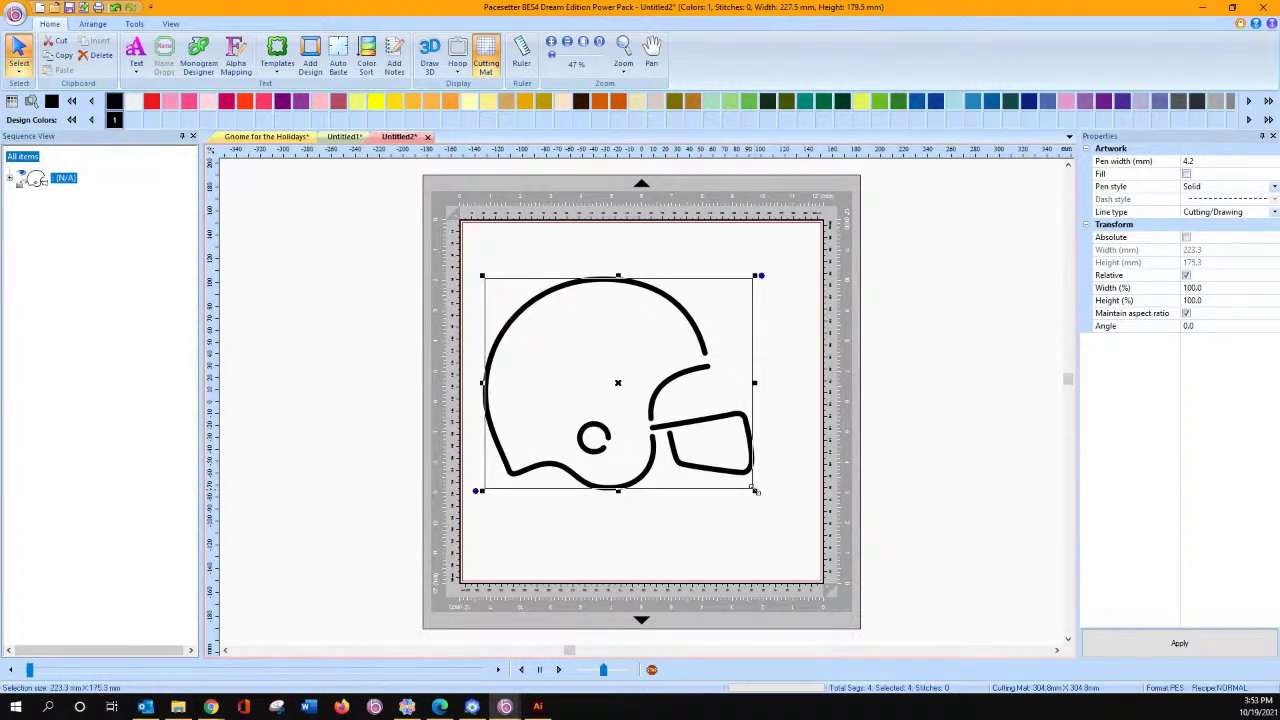
left_click_drag(756, 491, 789, 518)
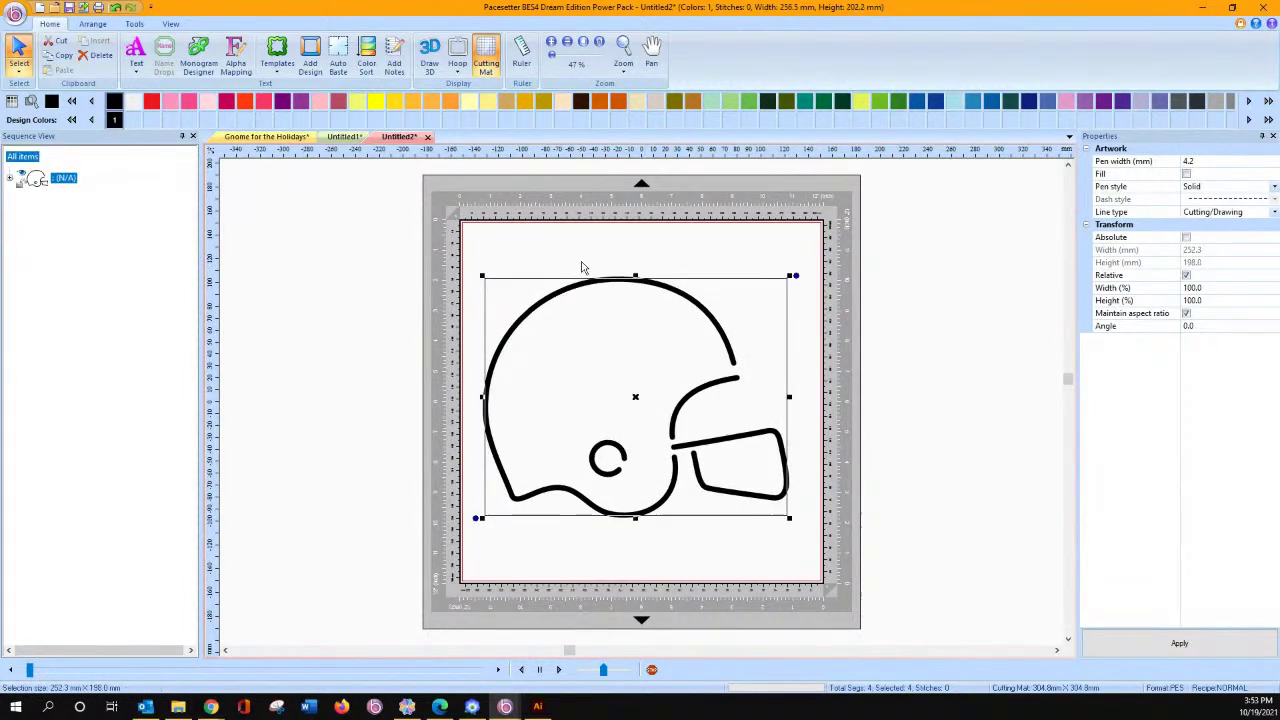
left_click(486, 56)
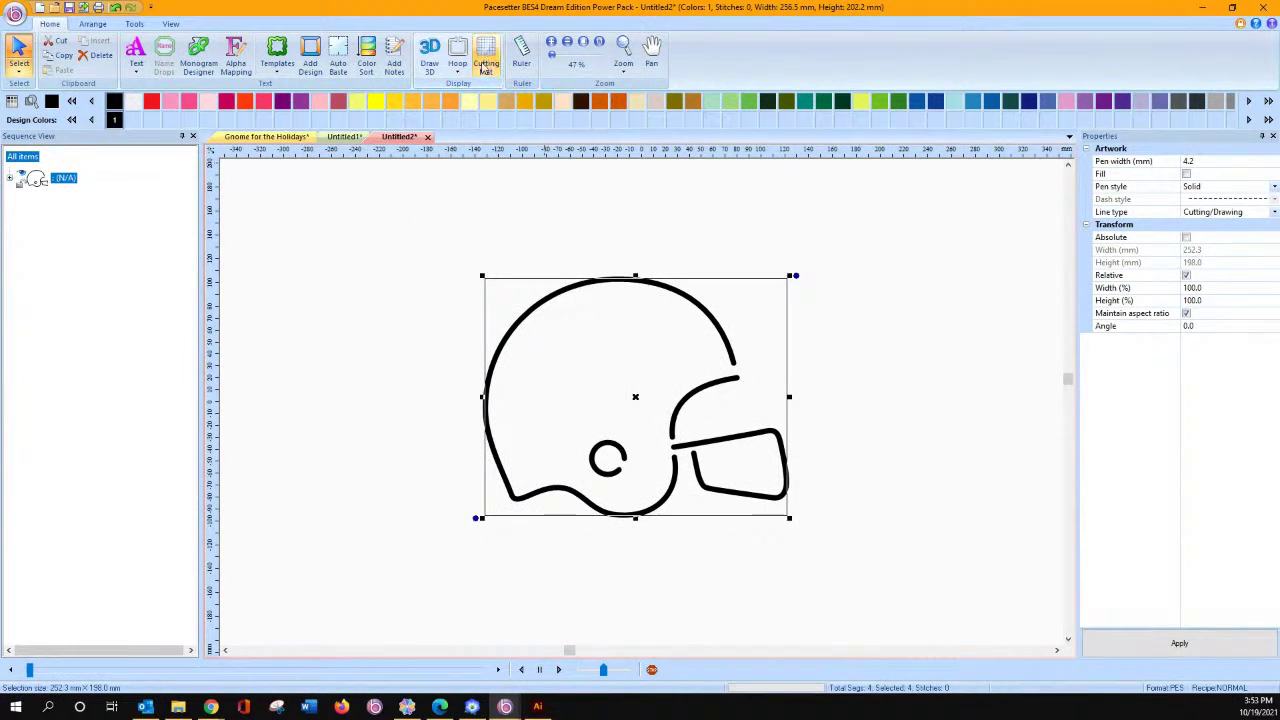
Add a normal text object reading "hustle" above the helmet.
left_click(624, 50)
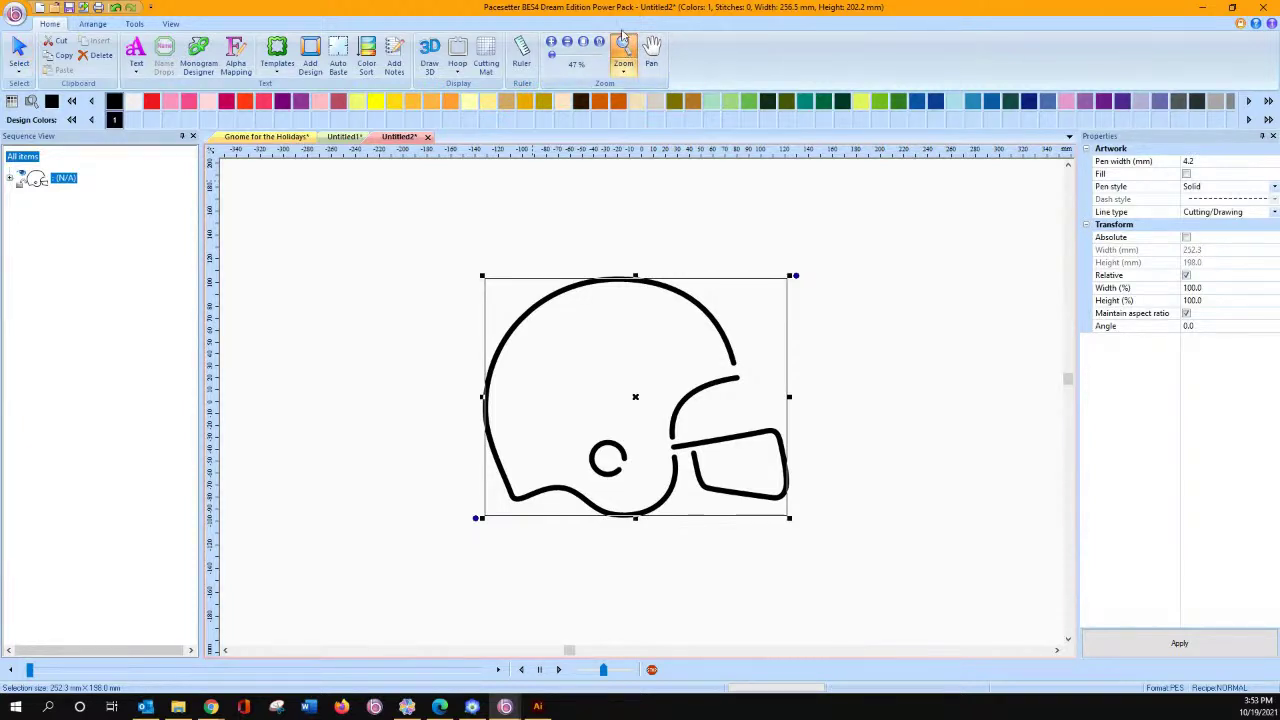
left_click(136, 52)
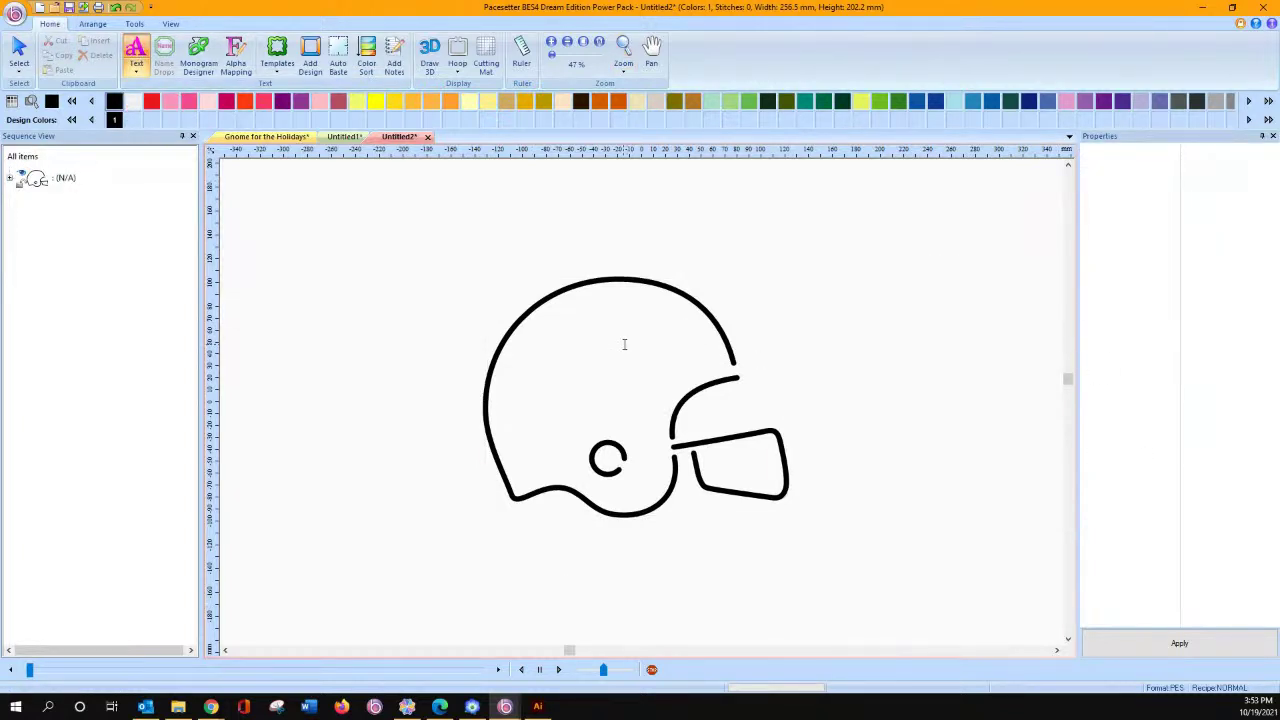
left_click(136, 70)
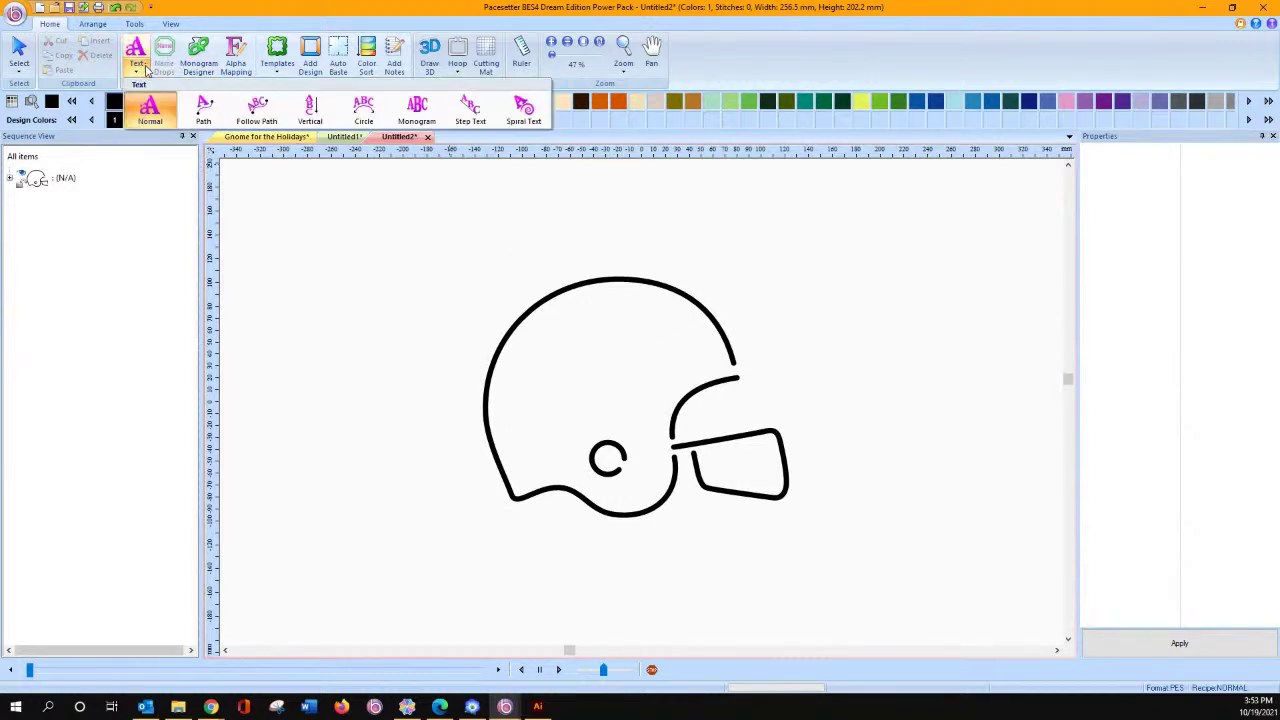
left_click(151, 113)
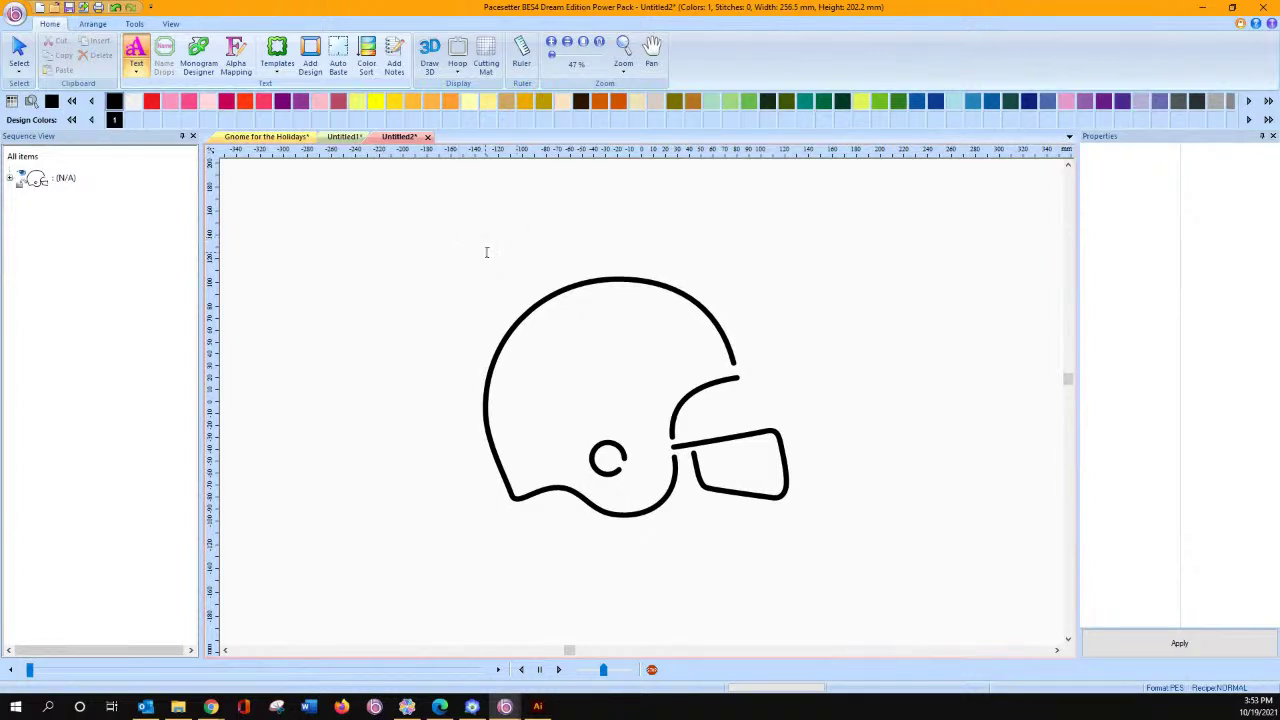
left_click(486, 252)
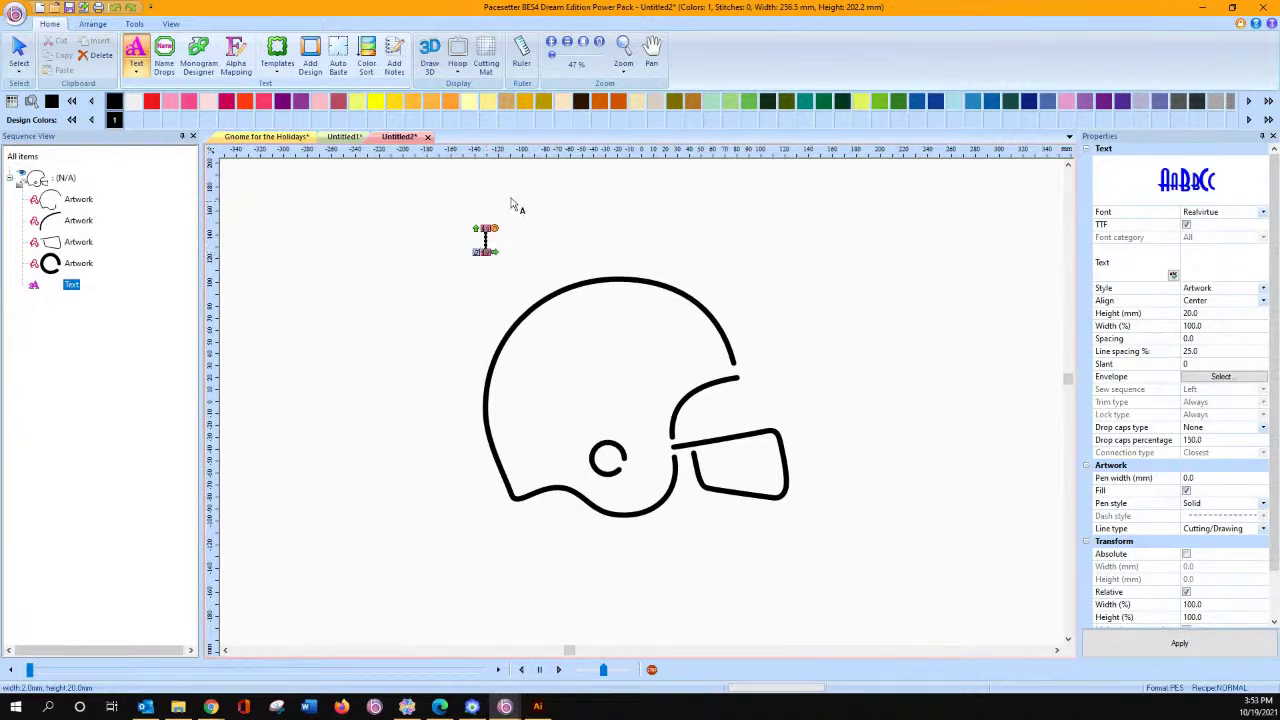
left_click(360, 140)
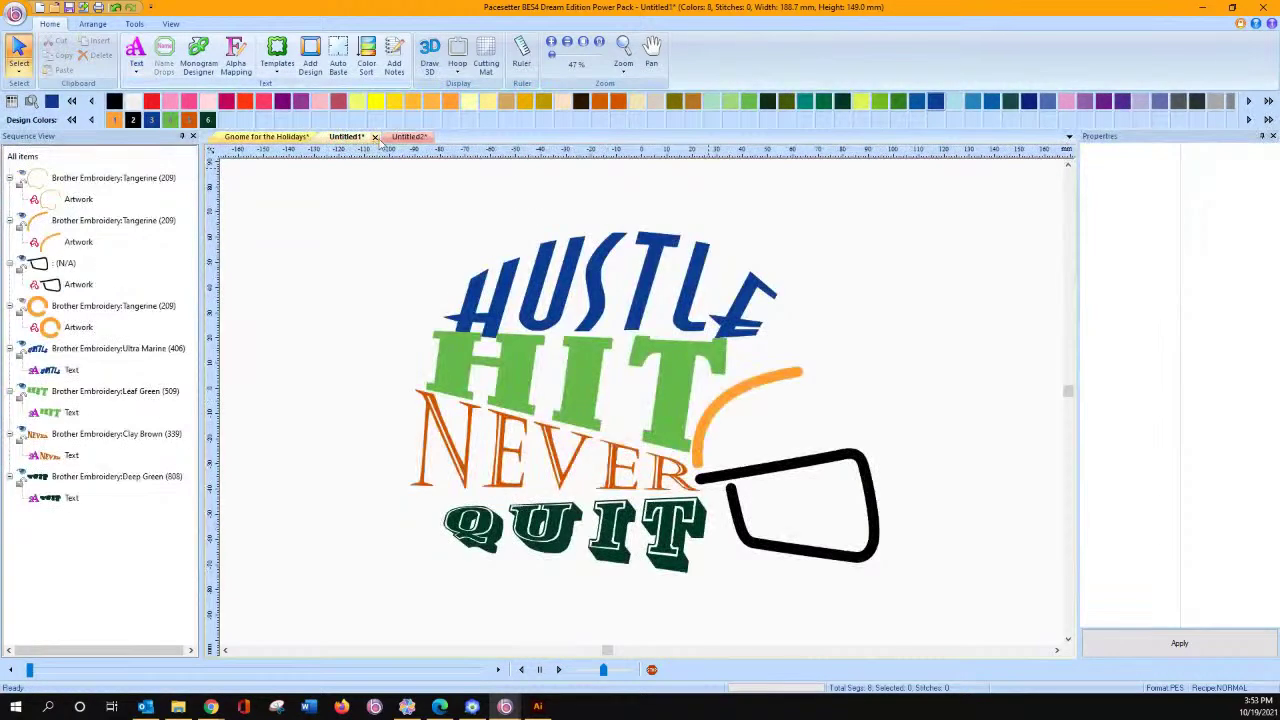
left_click(398, 137)
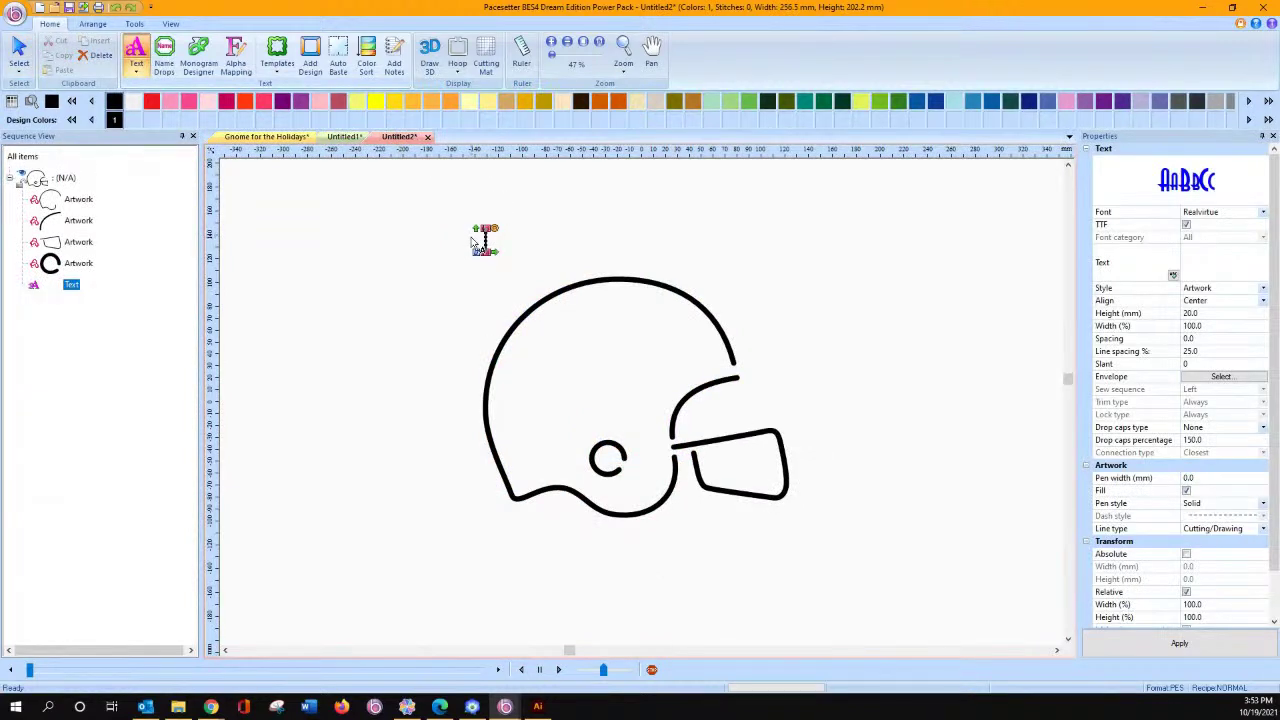
type("hustle")
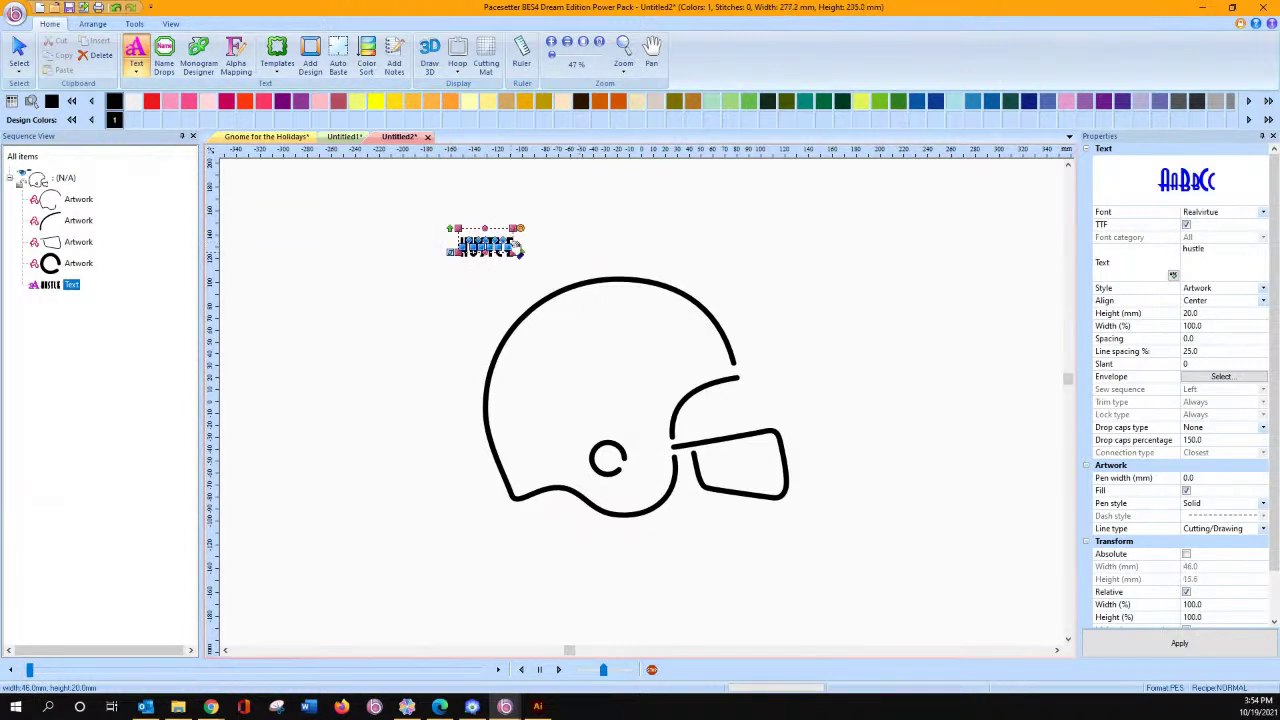
Enlarge the hustle text to about 133 × 45 mm inside the helmet's crown and recolor it Leaf Green (509).
left_click(19, 55)
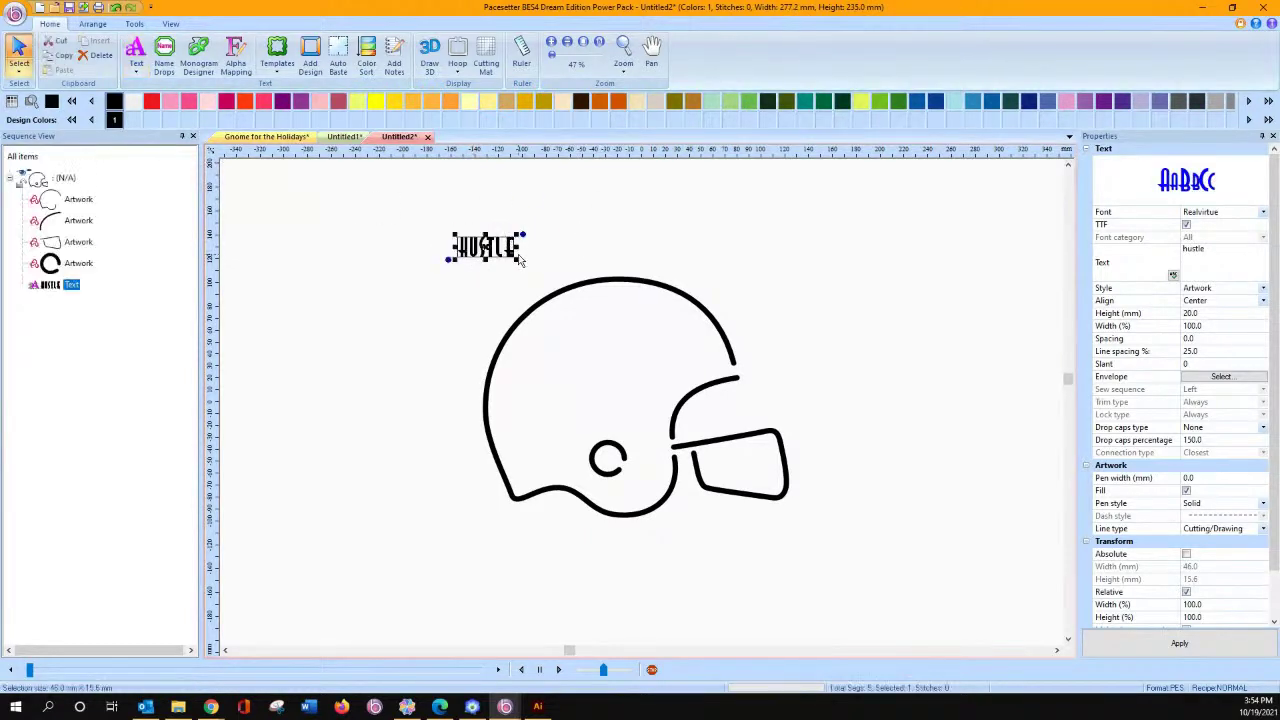
left_click_drag(517, 257, 620, 292)
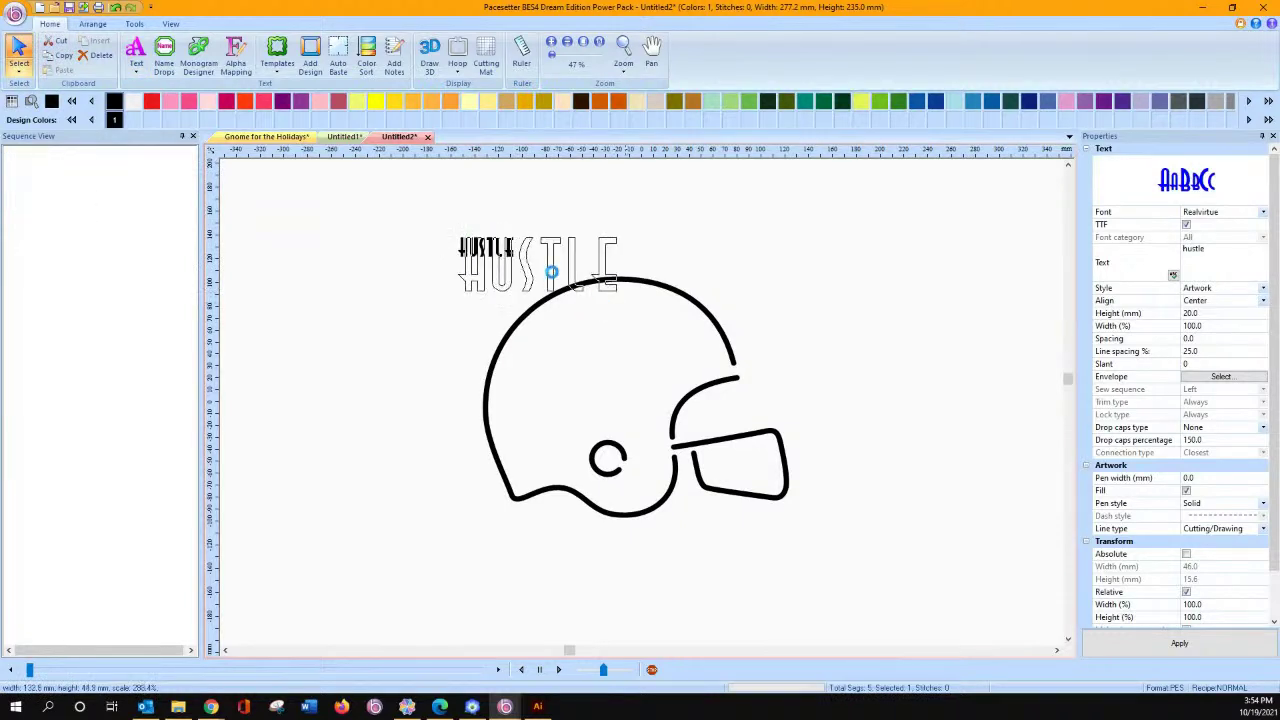
left_click_drag(557, 266, 636, 325)
left_click(748, 101)
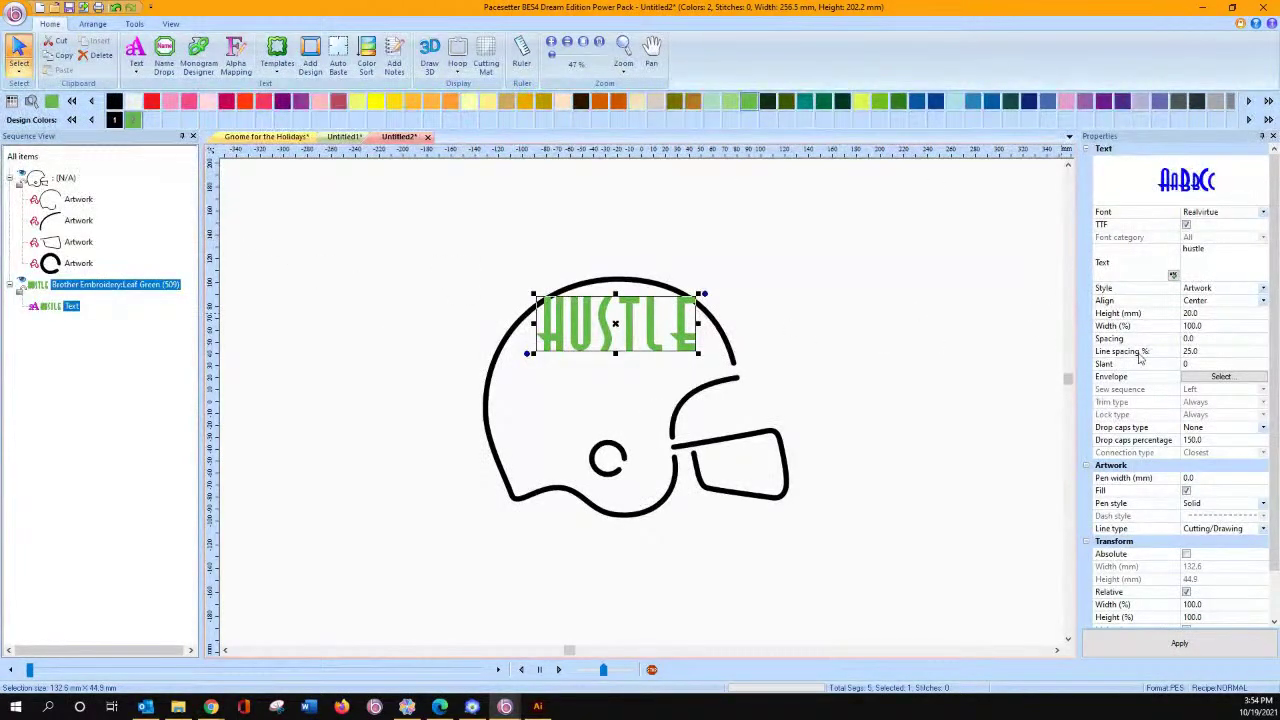
Apply the Bridge Convex Top envelope to the hustle text and reshape its upper corners and arch to follow the helmet's curve.
left_click(1208, 380)
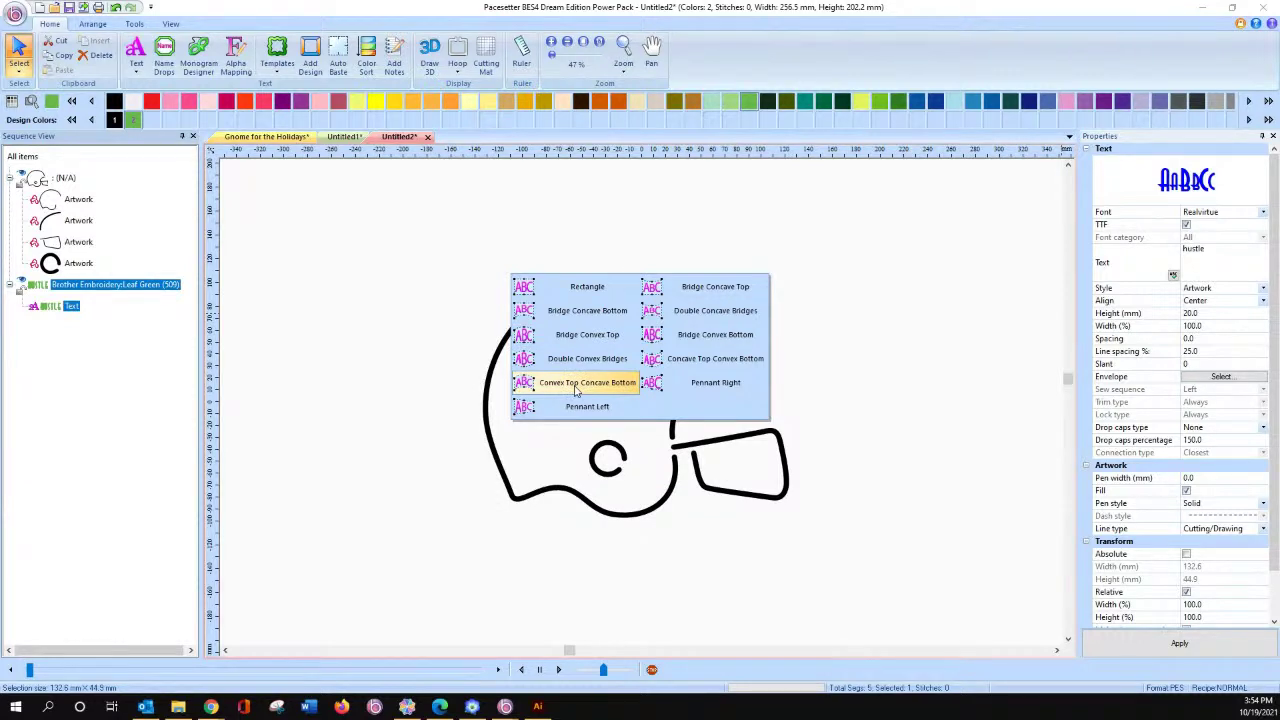
left_click(580, 335)
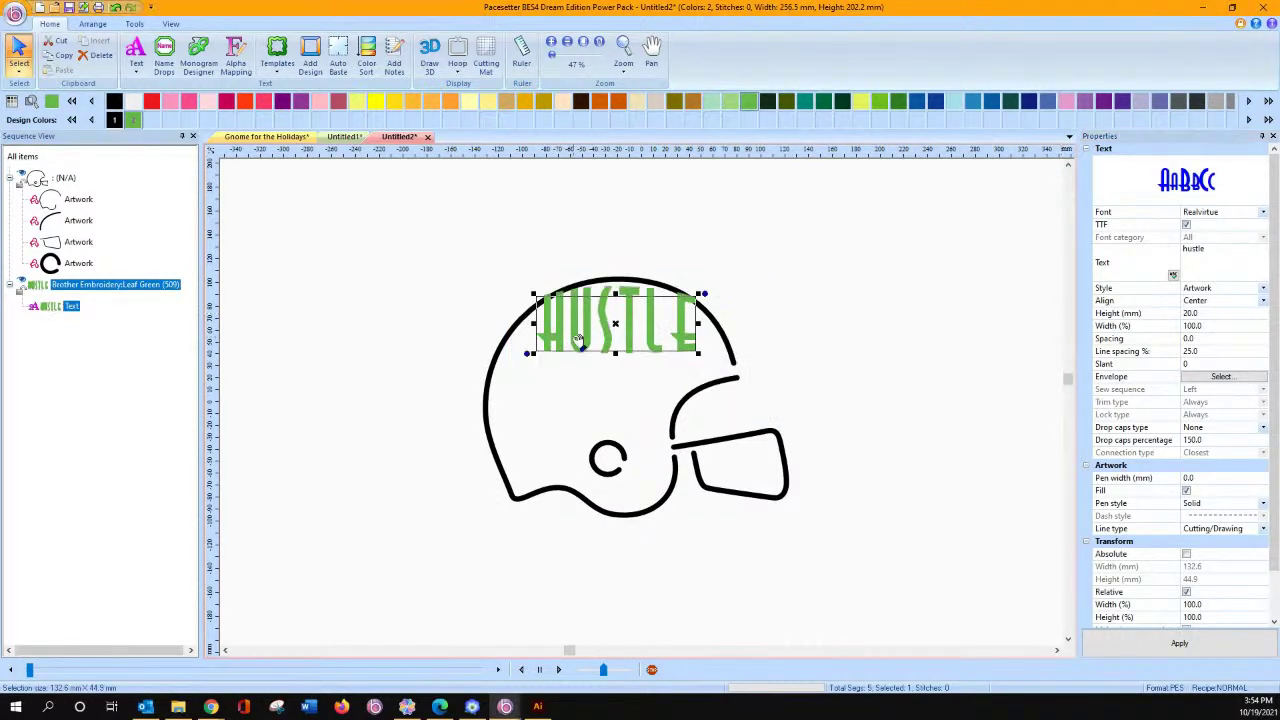
left_click(137, 55)
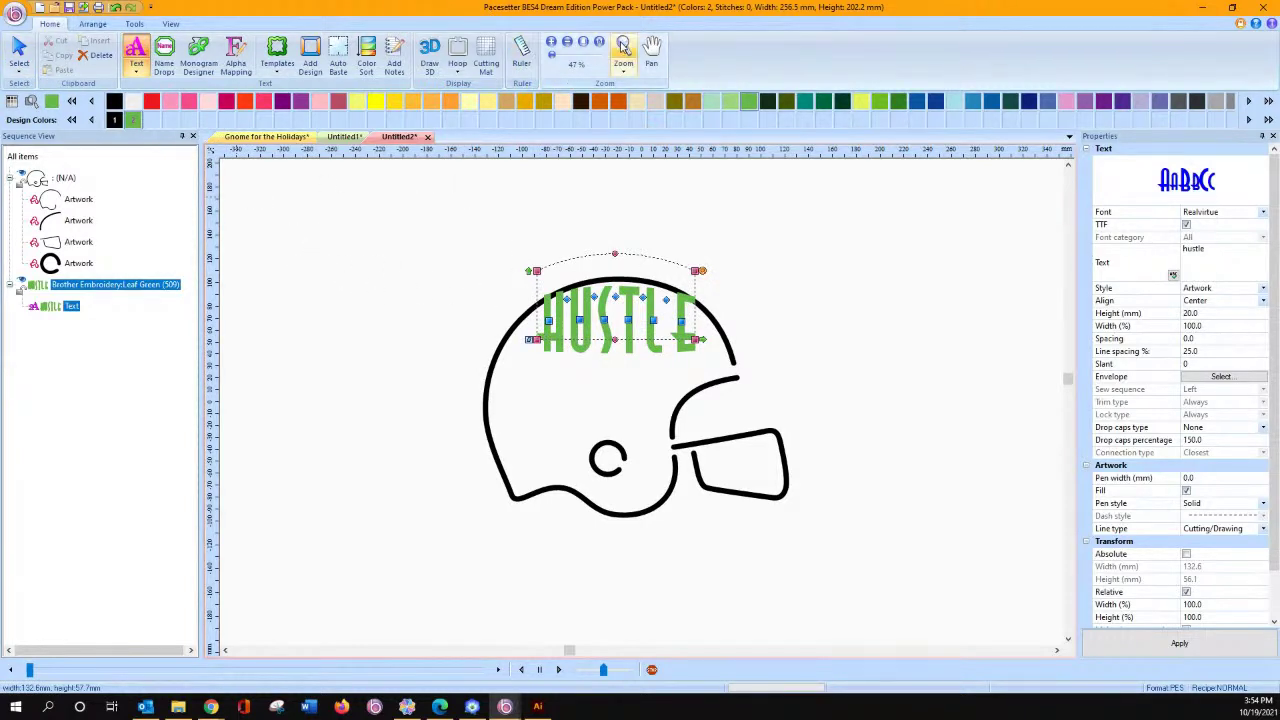
left_click(623, 55)
left_click_drag(434, 238, 815, 406)
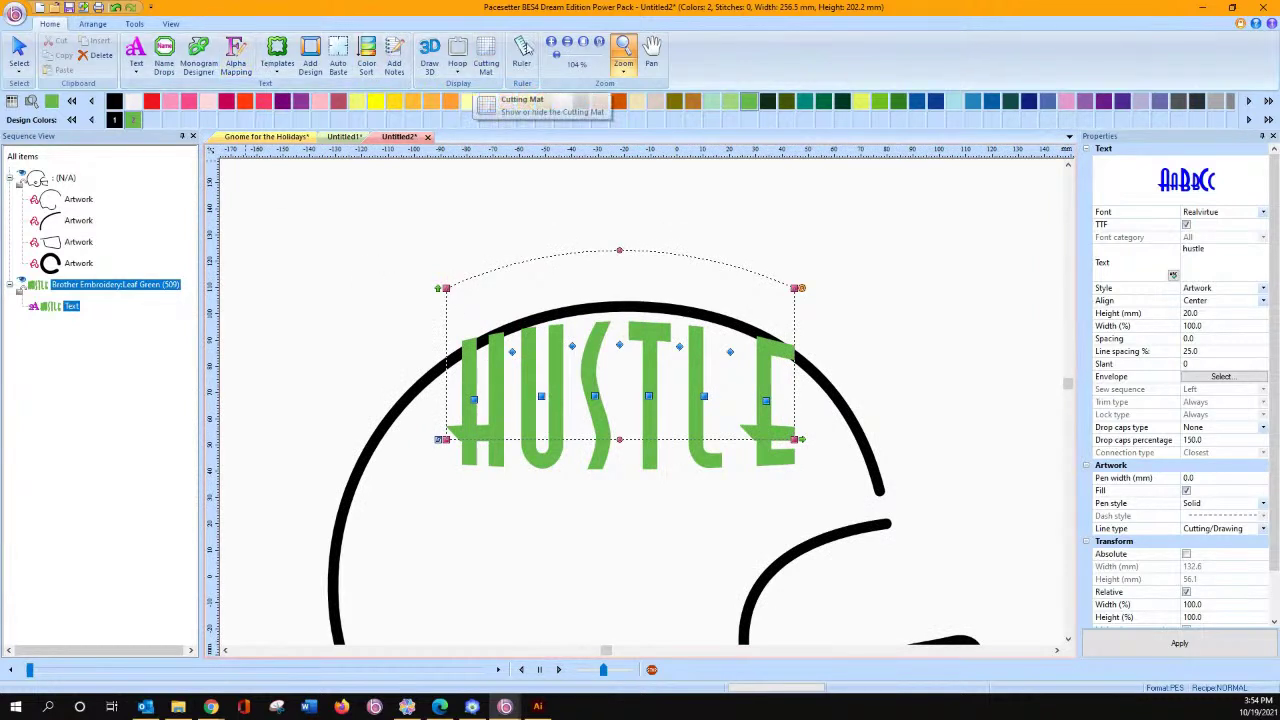
left_click(400, 343)
left_click(475, 400)
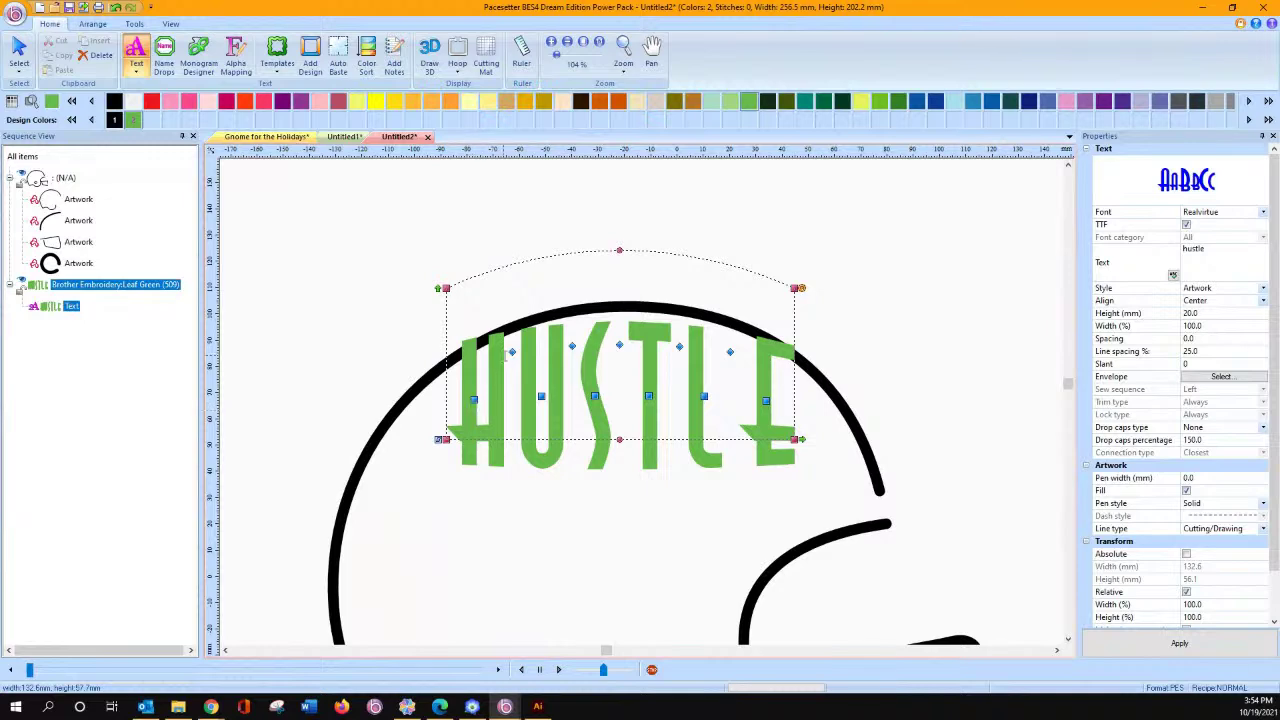
left_click_drag(447, 290, 447, 415)
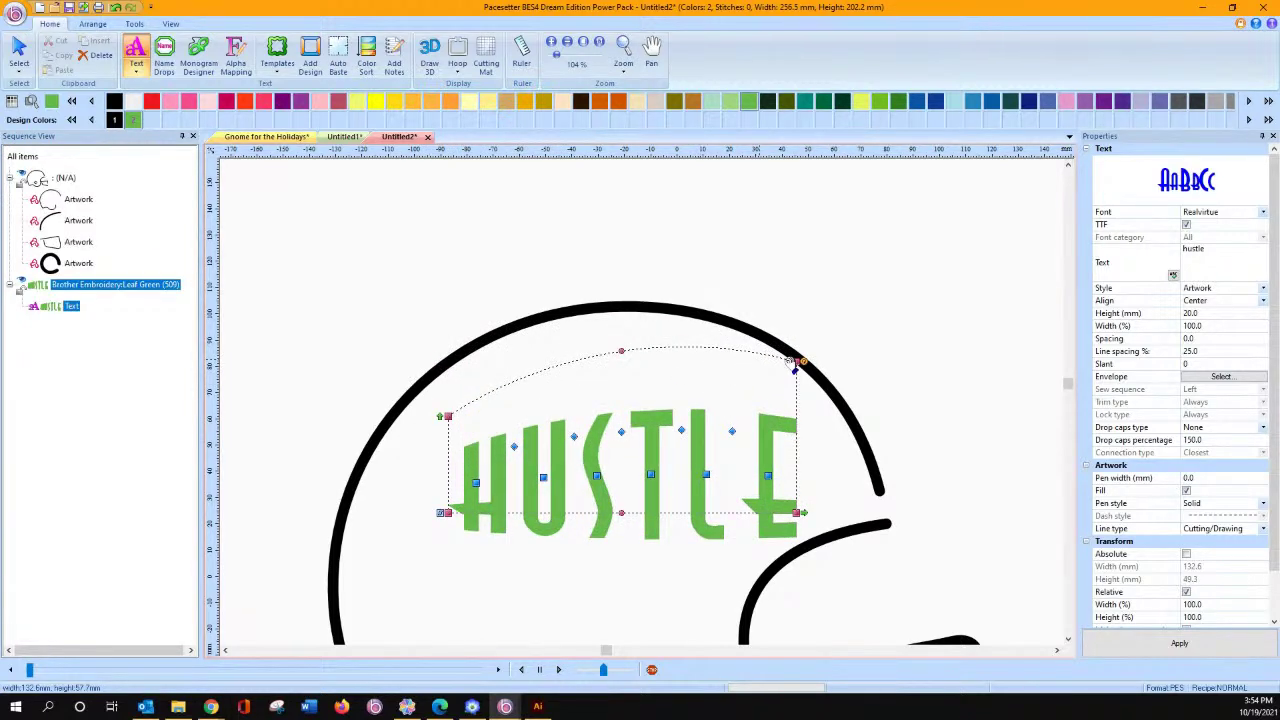
left_click_drag(790, 358, 797, 399)
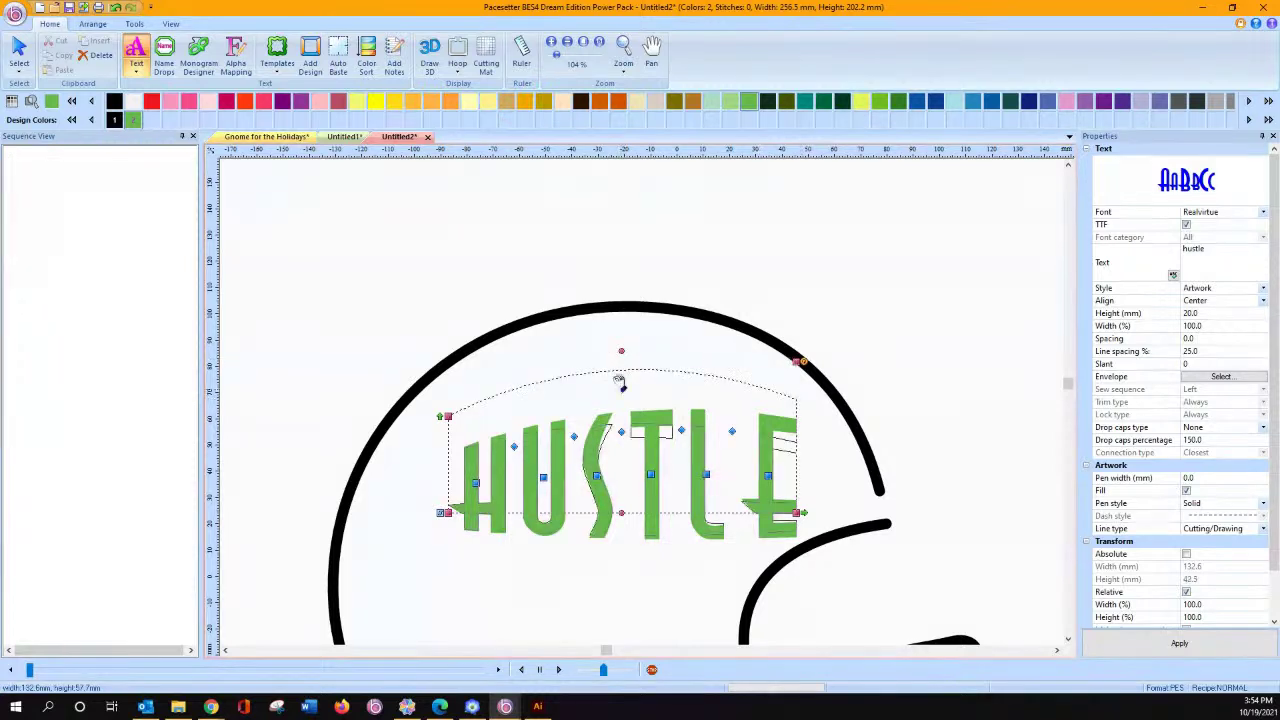
left_click_drag(624, 358, 622, 314)
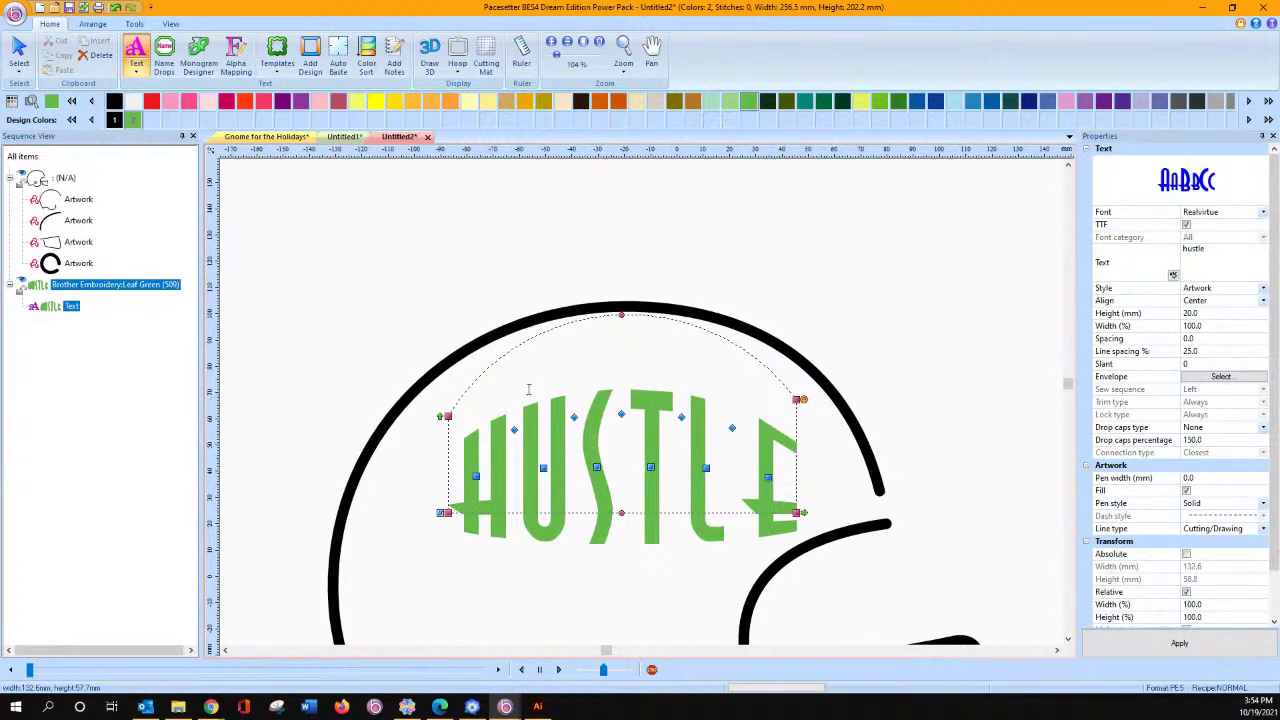
Move the hustle text up against the helmet's top curve and keep the text selected.
left_click(18, 55)
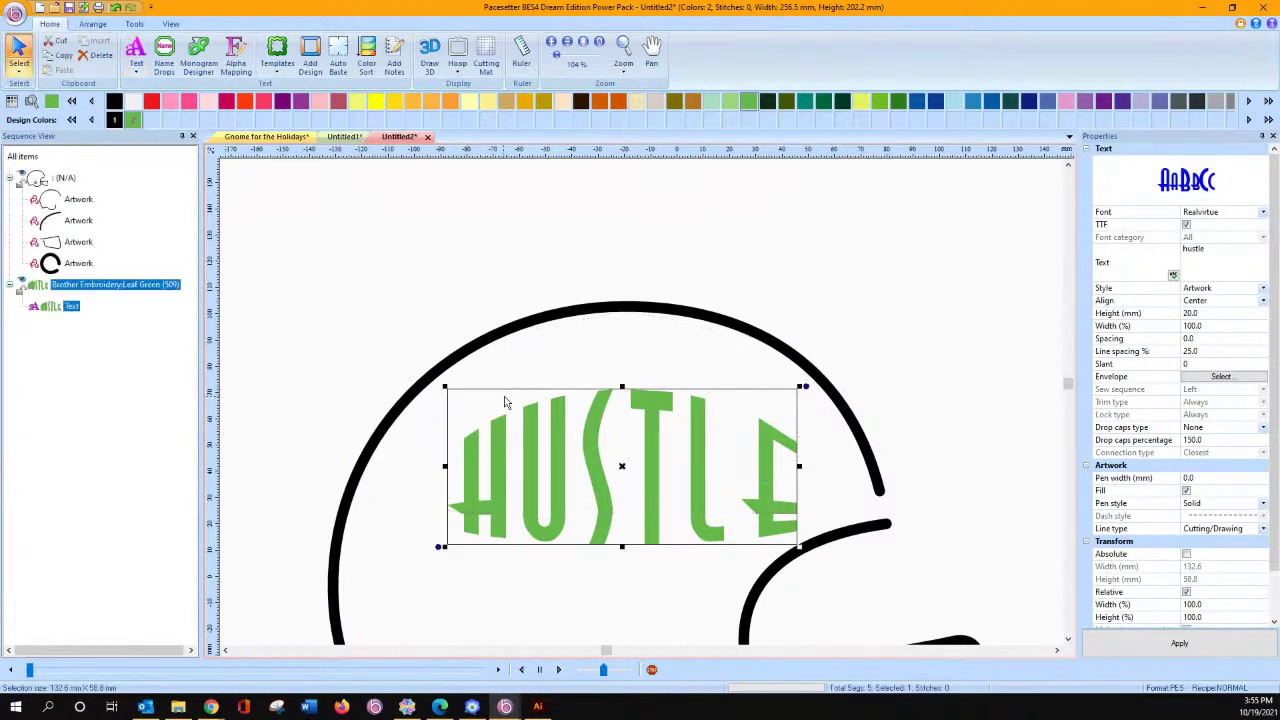
left_click_drag(600, 441, 596, 362)
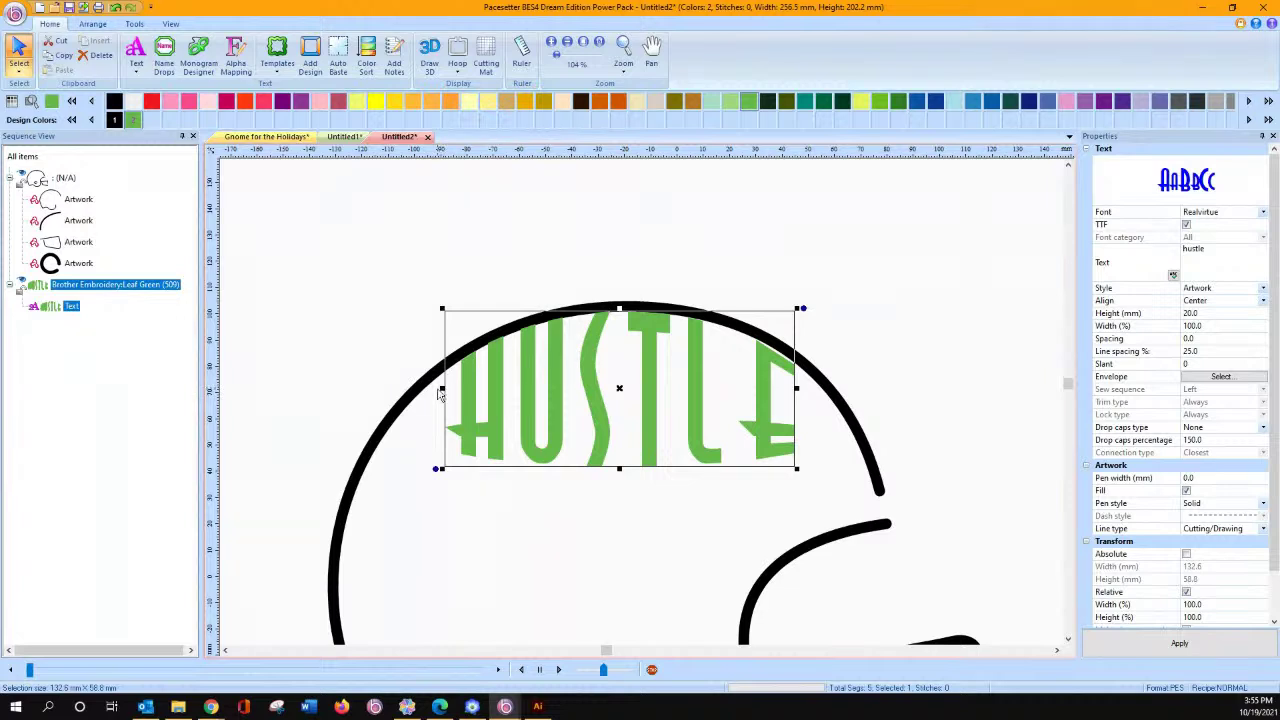
left_click(444, 392)
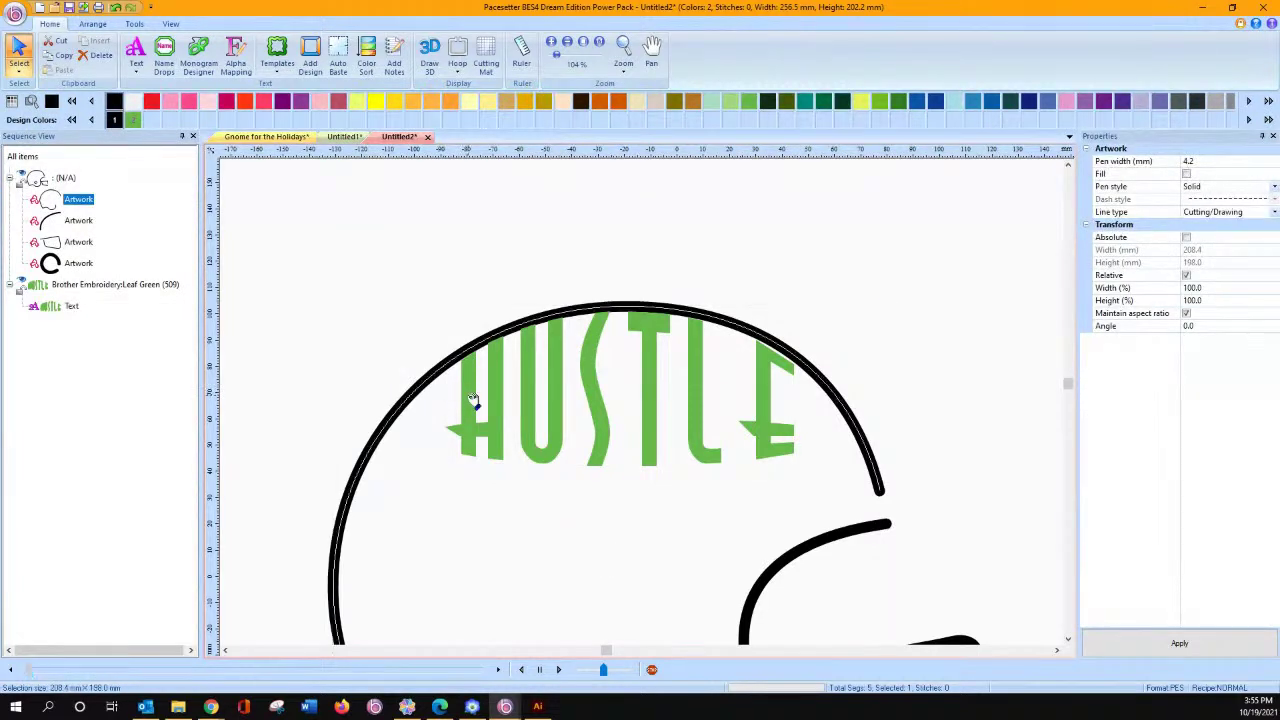
left_click(50, 306)
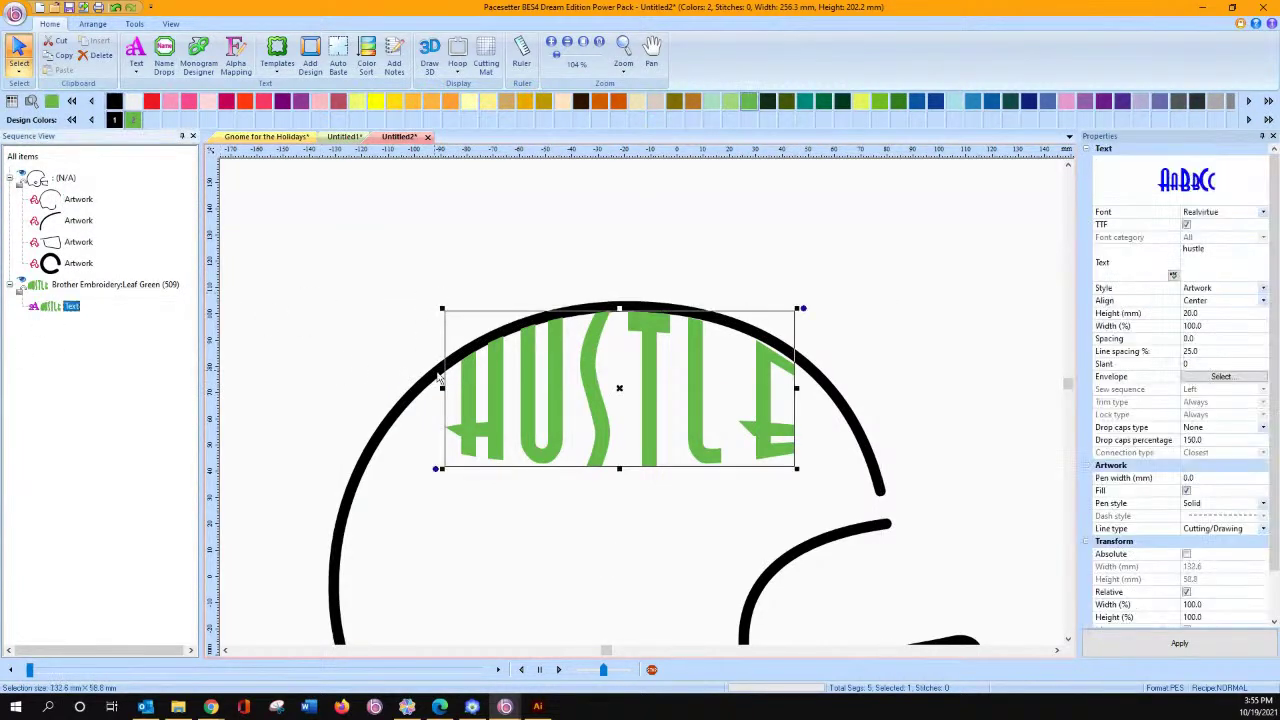
Widen the hustle text to about 149 mm and center it beneath the helmet's top curve.
left_click_drag(442, 388, 415, 388)
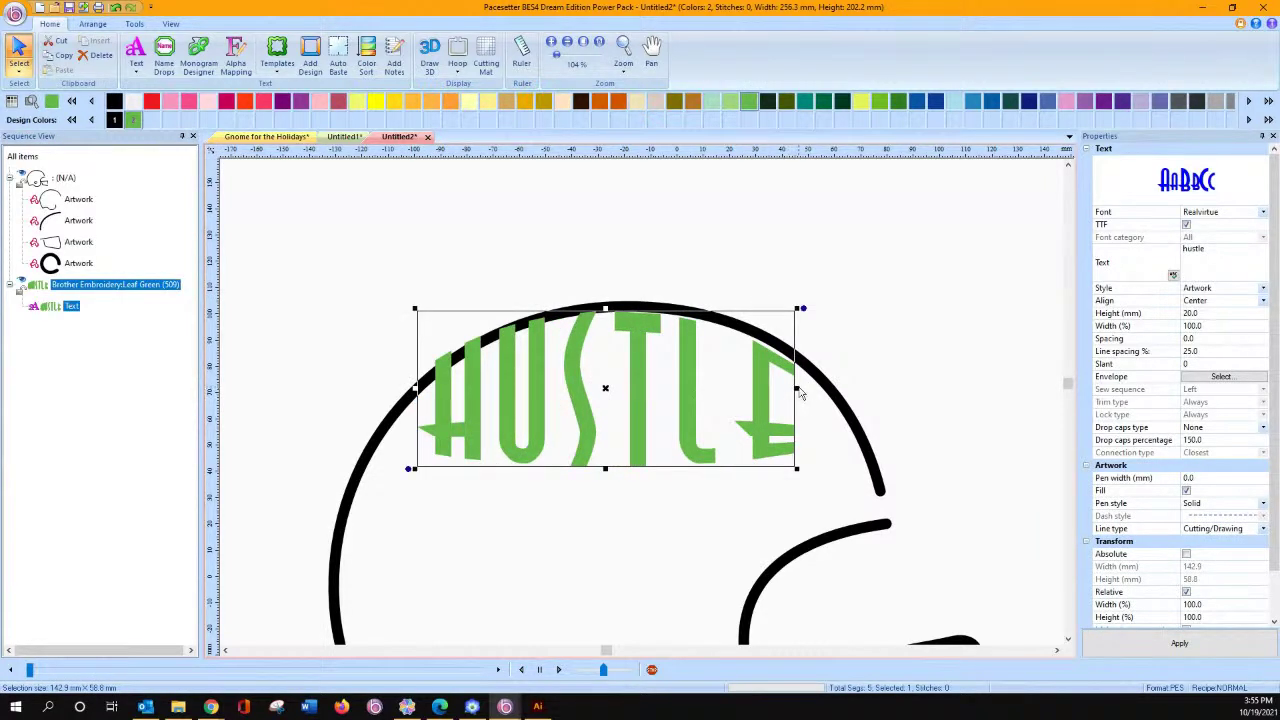
left_click_drag(800, 388, 815, 388)
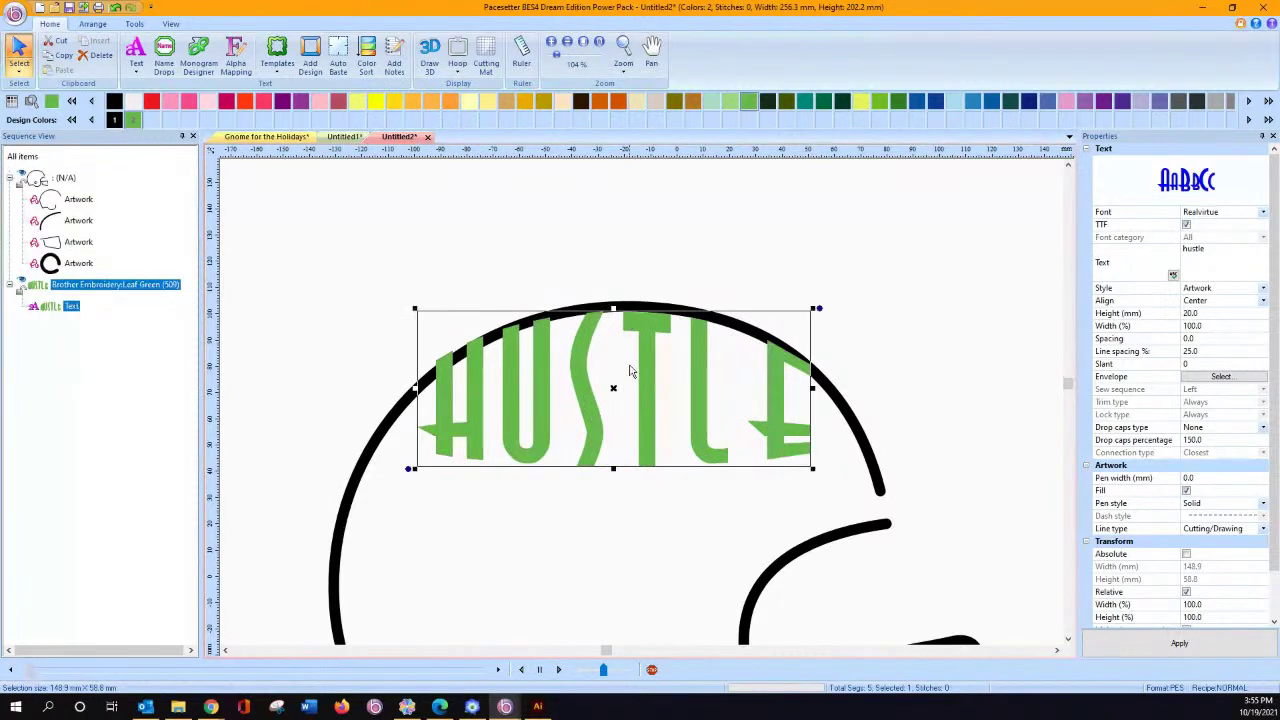
left_click_drag(580, 386, 580, 389)
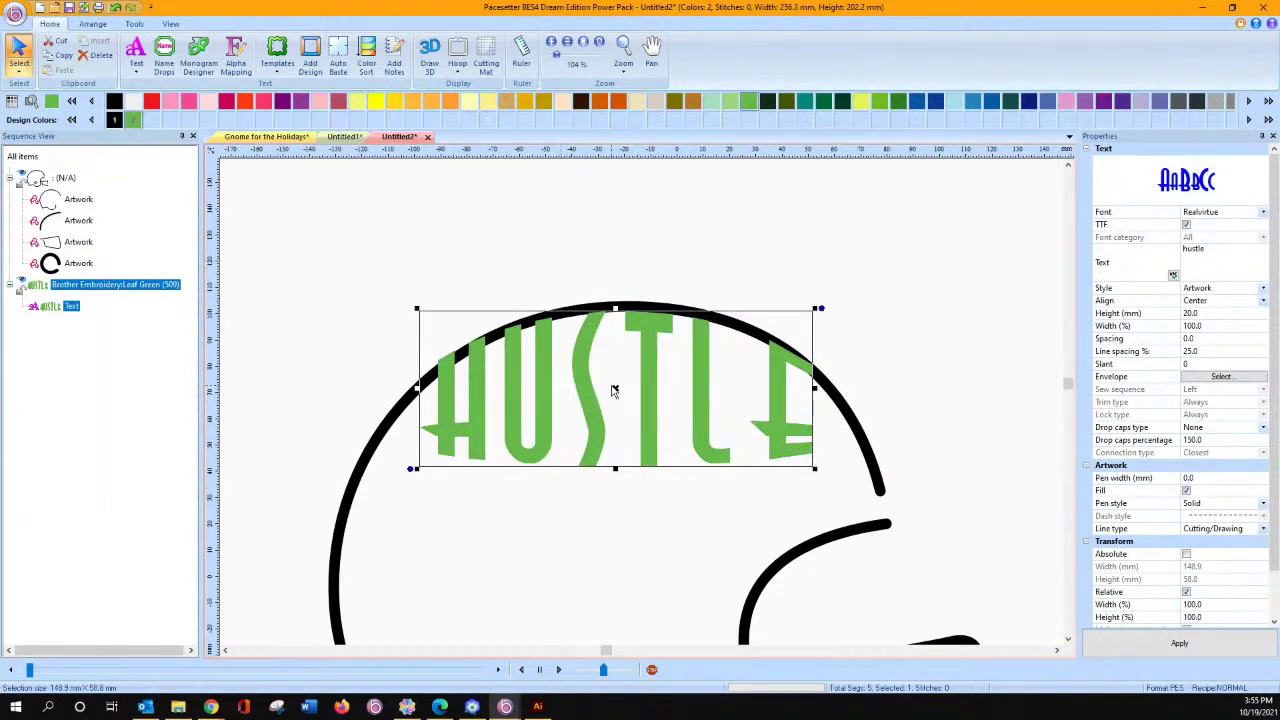
Widen the hustle envelope to about 156 mm, lowering its upper corners and adjusting the arch to follow the helmet.
left_click(137, 72)
left_click(200, 110)
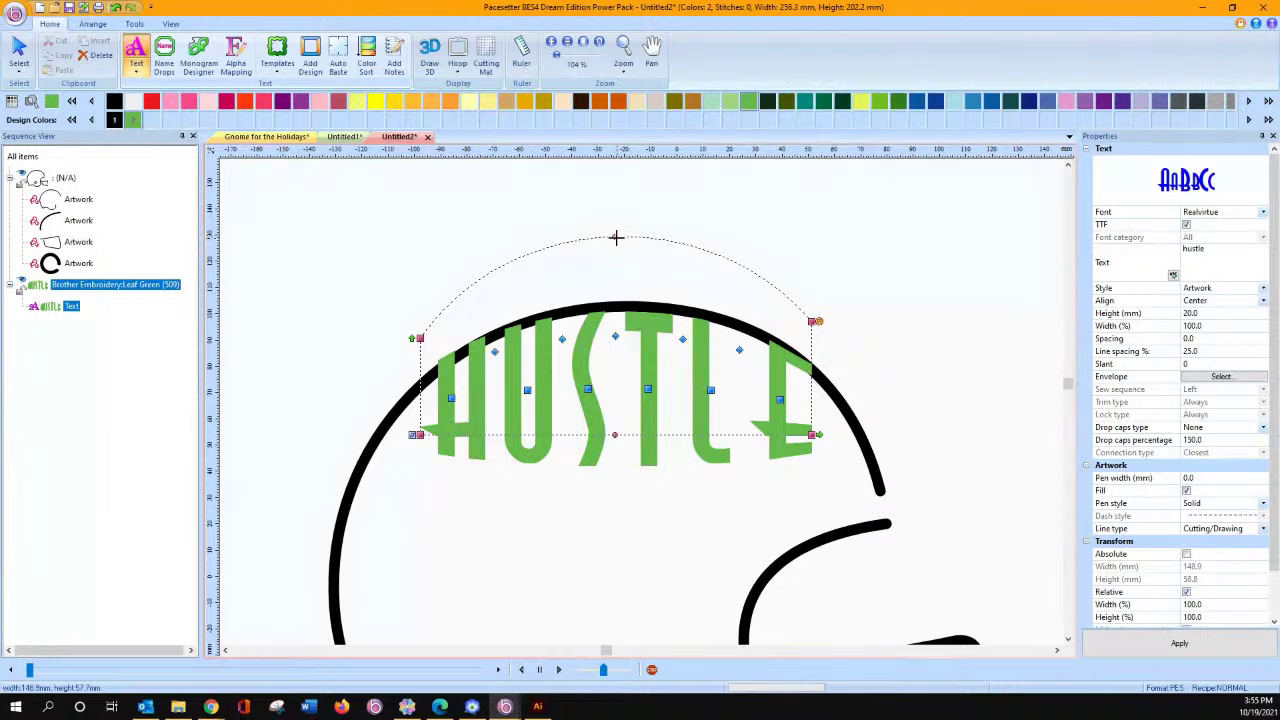
left_click_drag(616, 238, 615, 229)
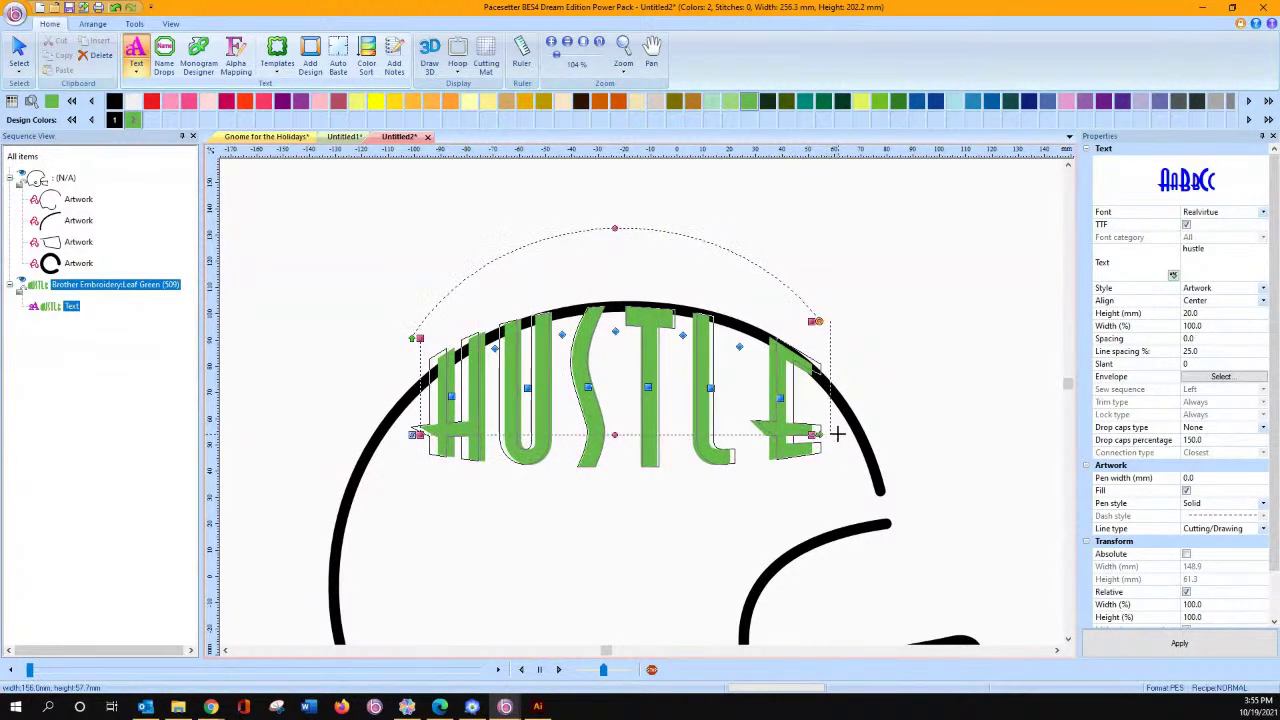
left_click_drag(817, 321, 840, 322)
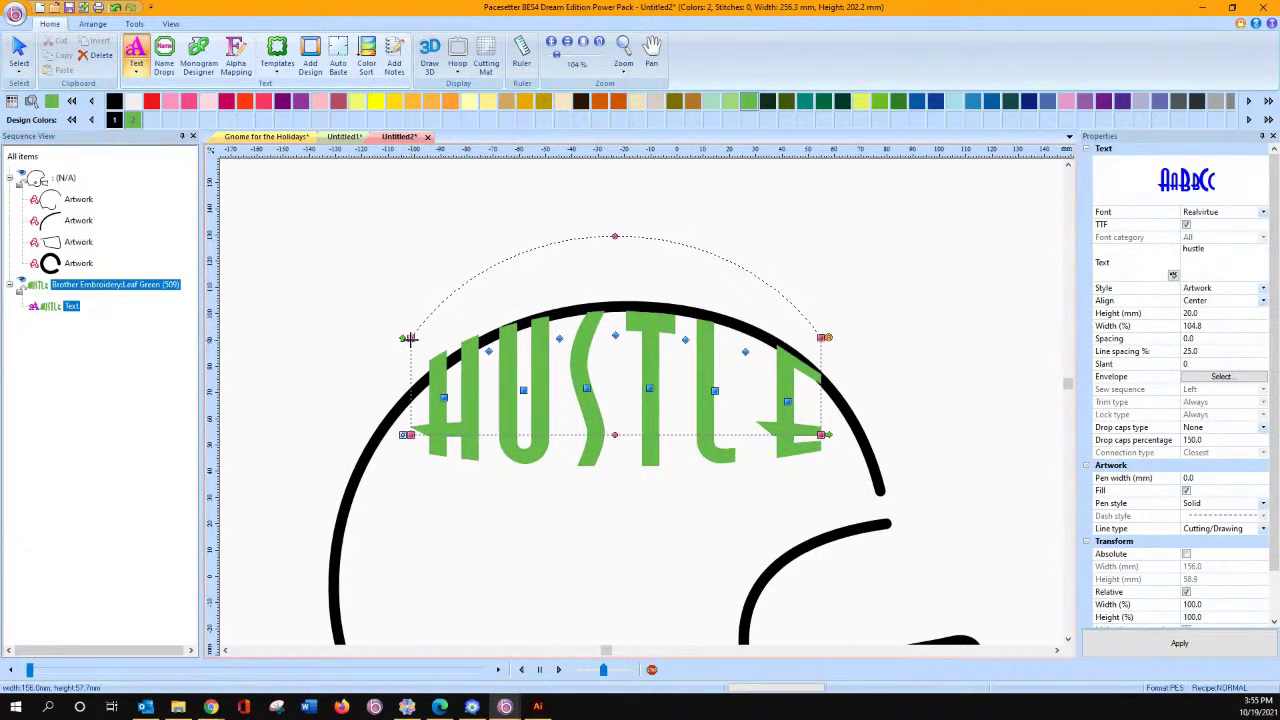
left_click_drag(410, 338, 411, 361)
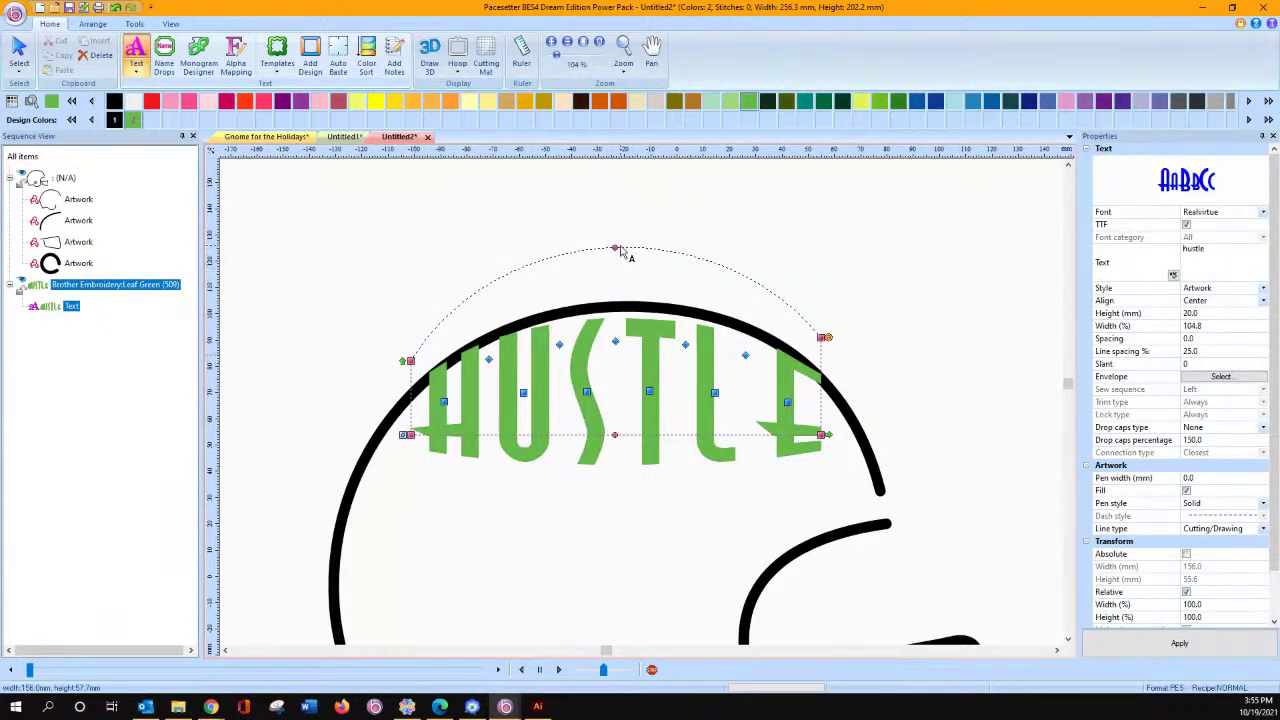
left_click_drag(616, 246, 614, 240)
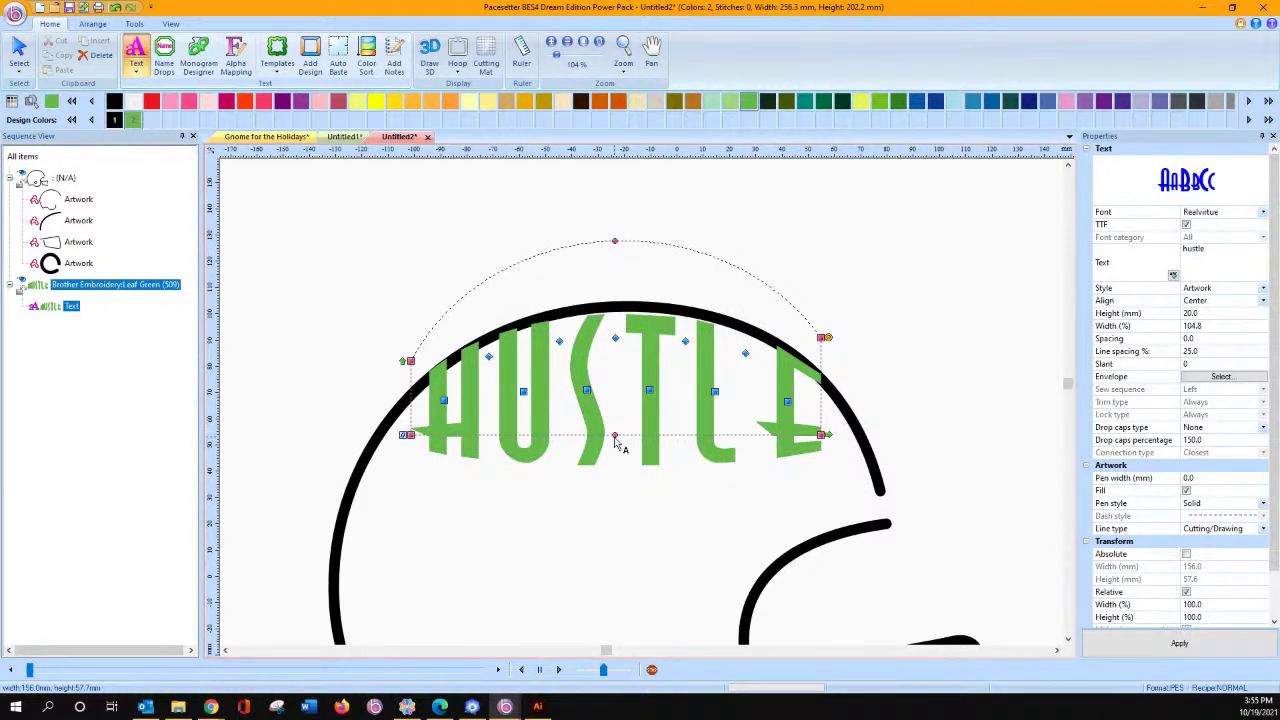
Slope the hustle envelope's lower edge down toward the E, widening the text to about 168 mm and shifting it toward the helmet's front opening.
left_click_drag(614, 435, 614, 421)
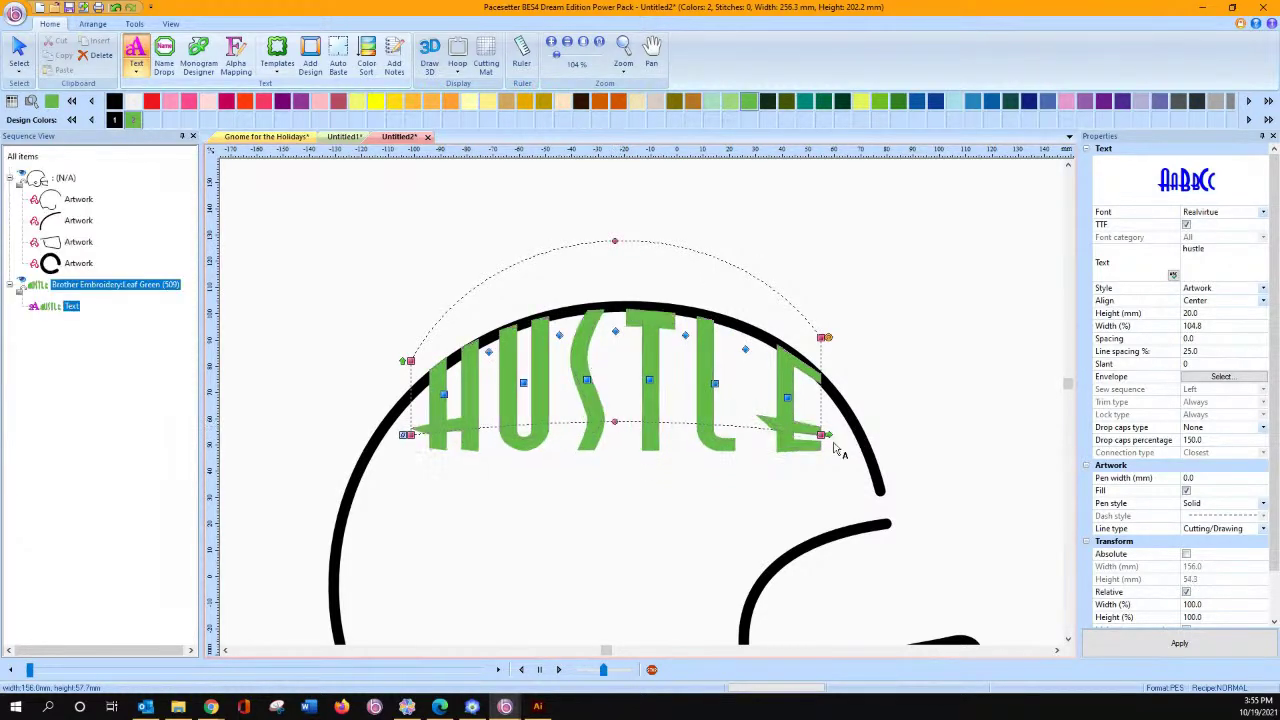
left_click_drag(824, 436, 832, 501)
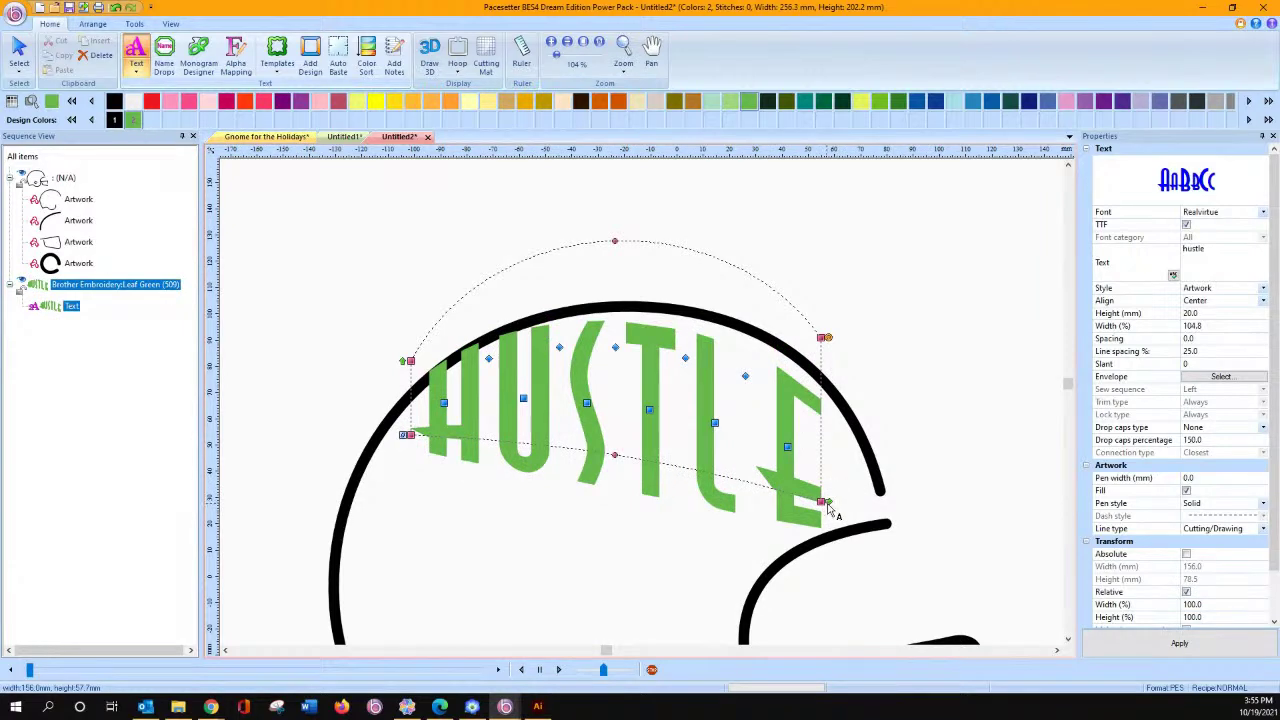
left_click_drag(828, 508, 865, 502)
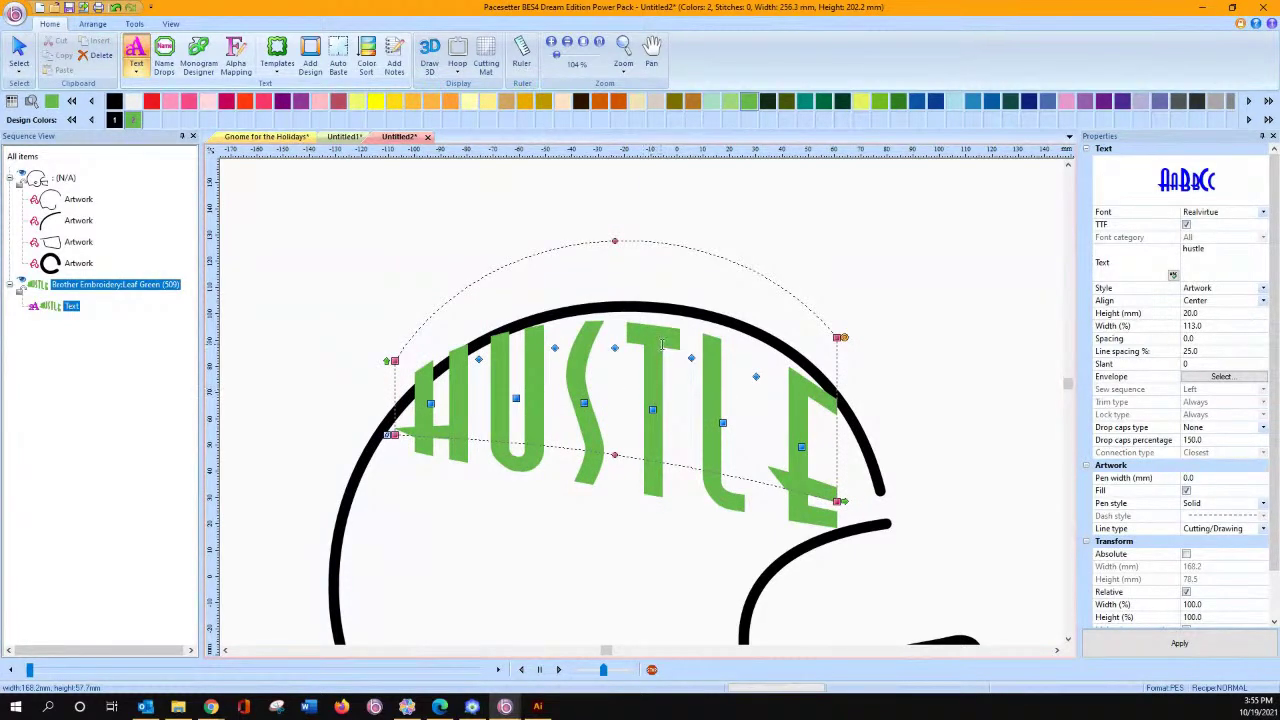
left_click_drag(686, 258, 706, 257)
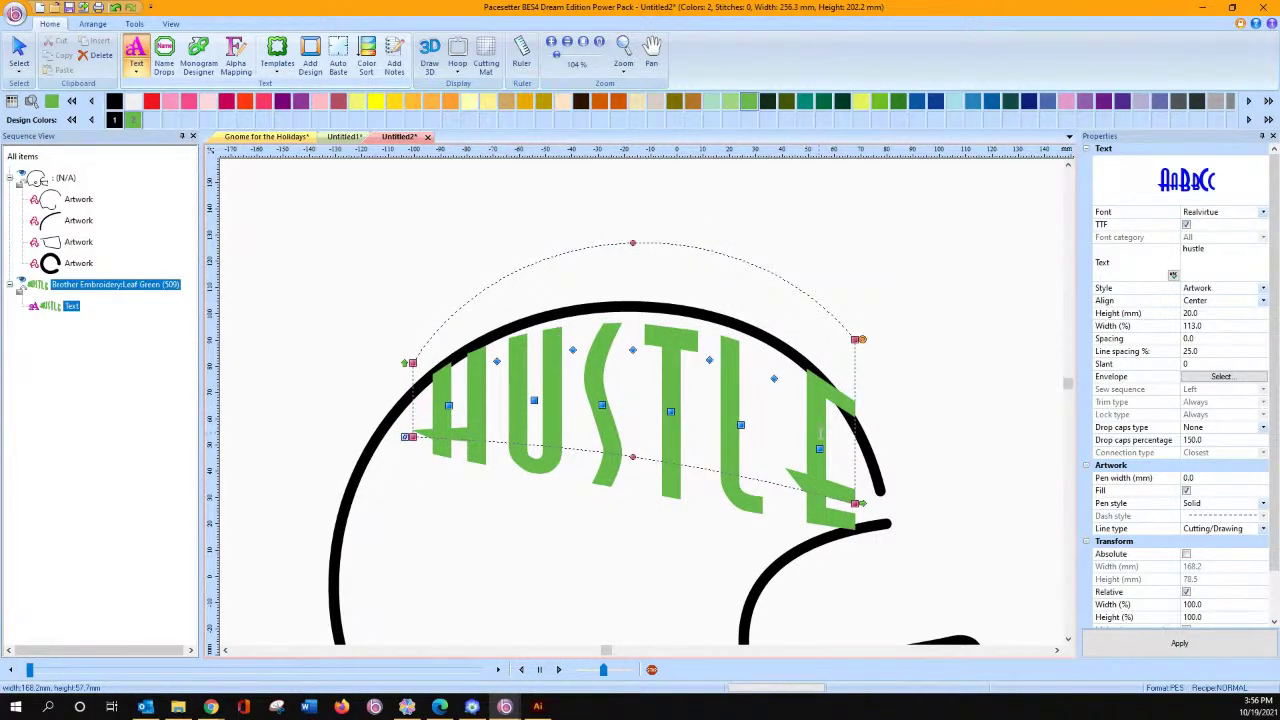
Reposition the individual letters E, T, S, U and L of hustle to sit against the inside of the helmet outline.
left_click(820, 450)
left_click_drag(820, 450, 812, 450)
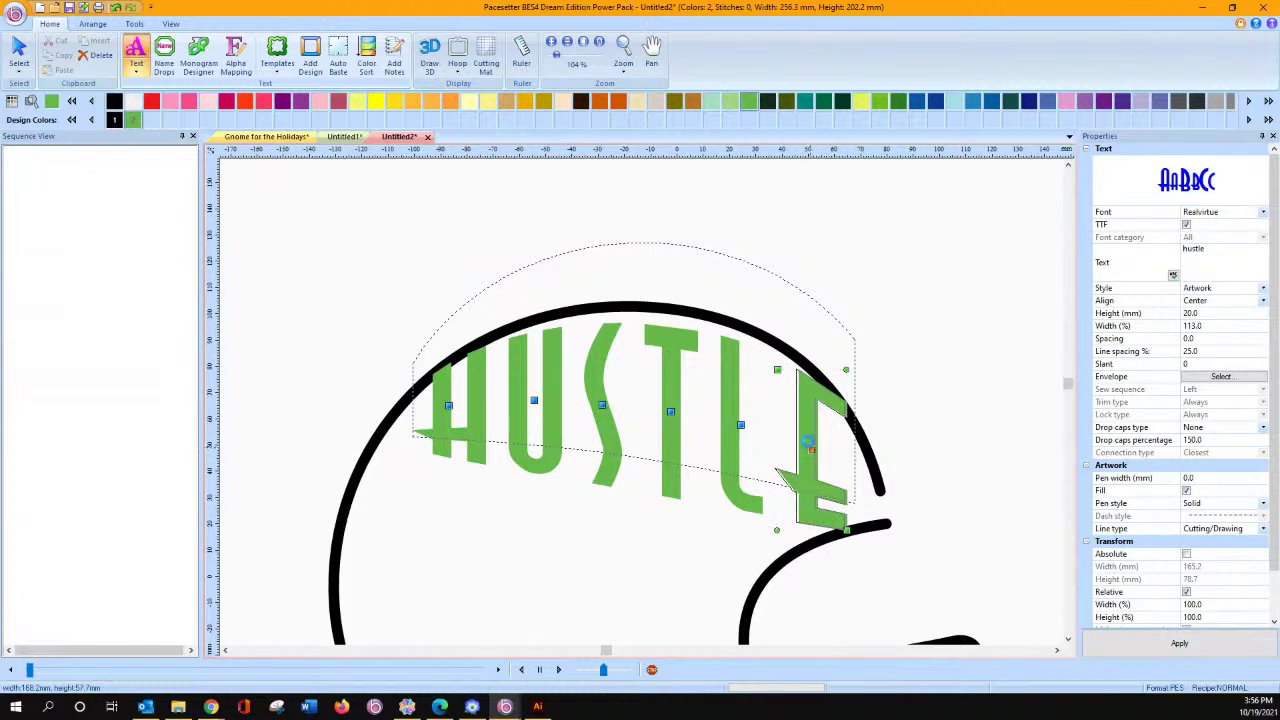
left_click(673, 405)
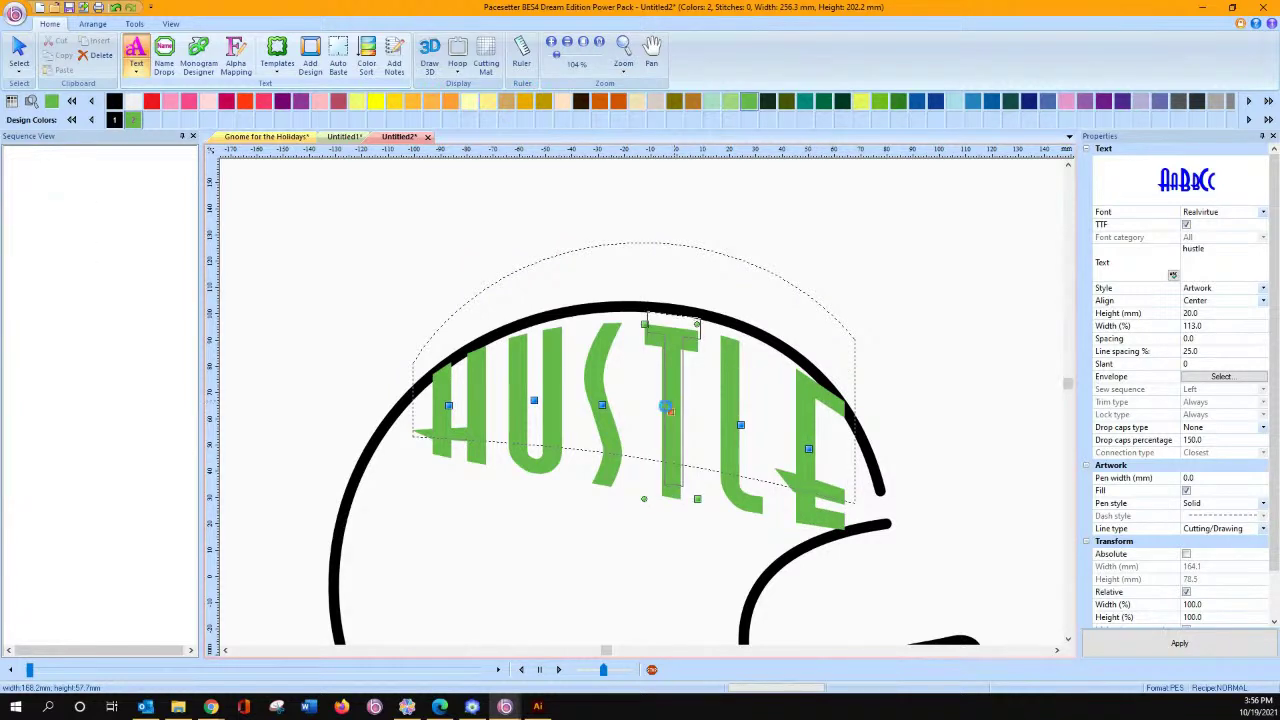
left_click(610, 418)
left_click_drag(603, 400, 531, 394)
left_click(536, 400)
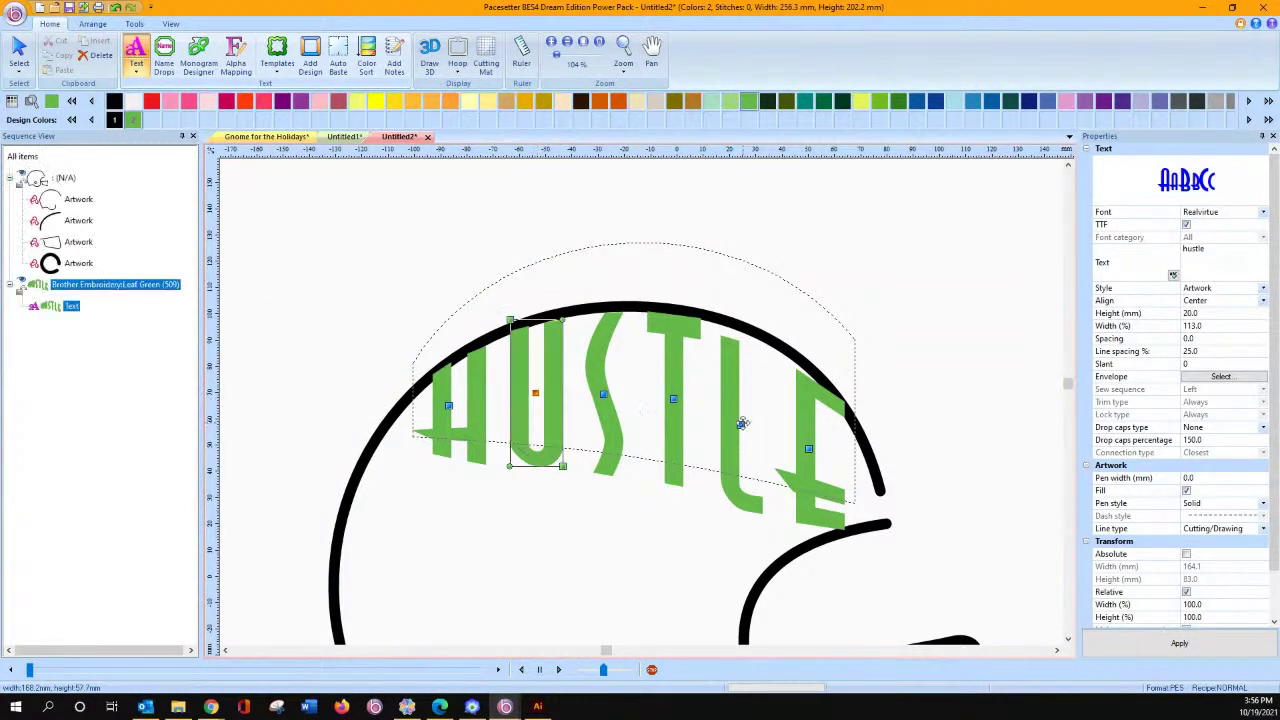
left_click_drag(738, 420, 744, 415)
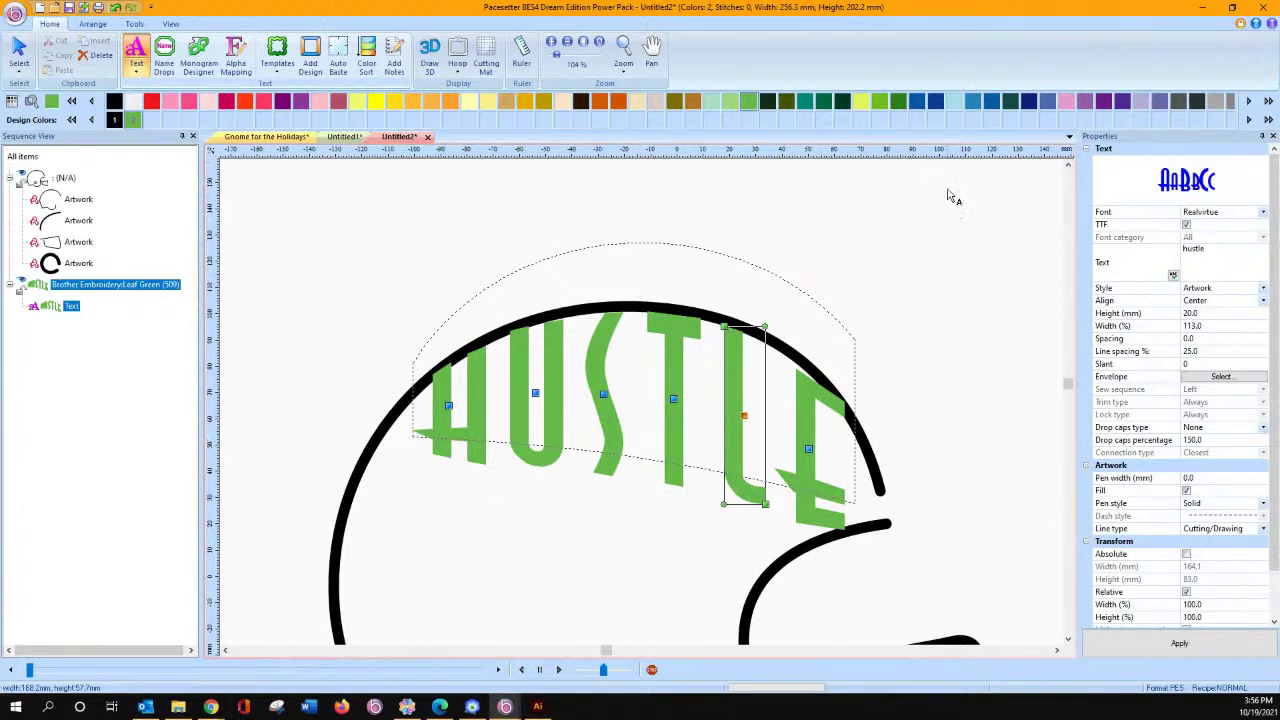
key("Escape")
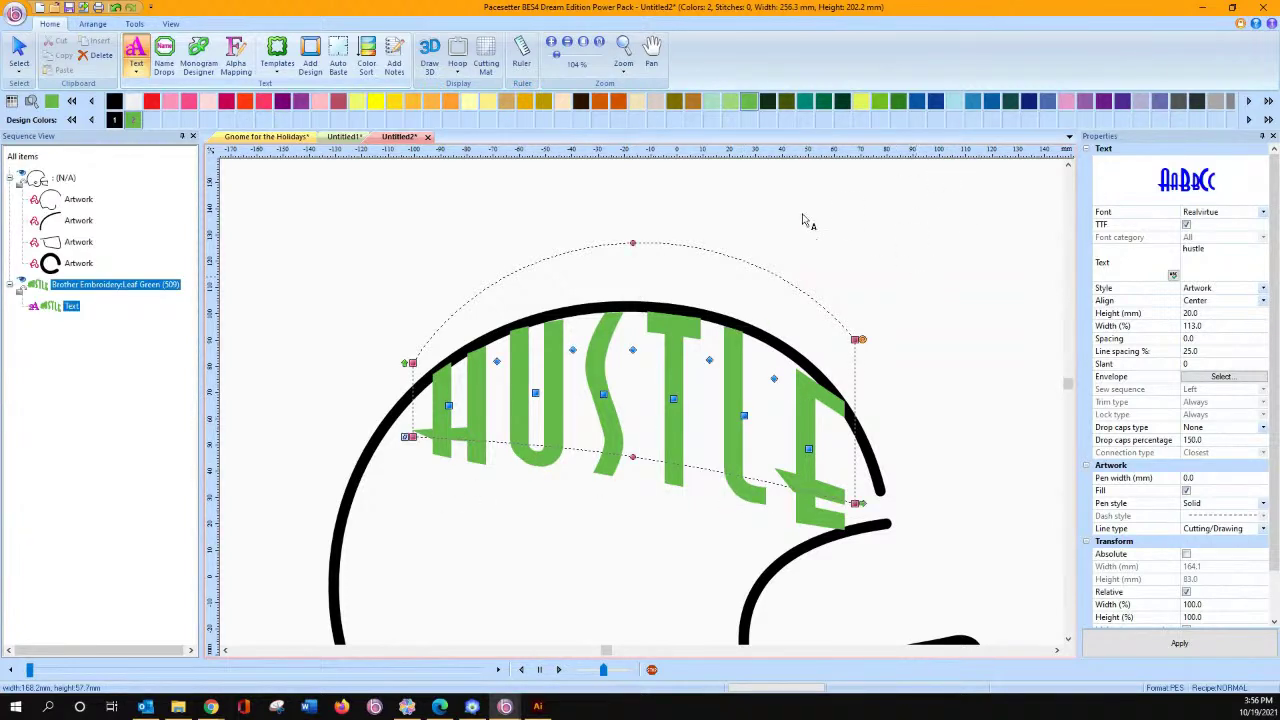
Add a normal text object reading "HIT" at the back of the helmet, below the H of hustle.
left_click(350, 137)
left_click(405, 137)
left_click(137, 55)
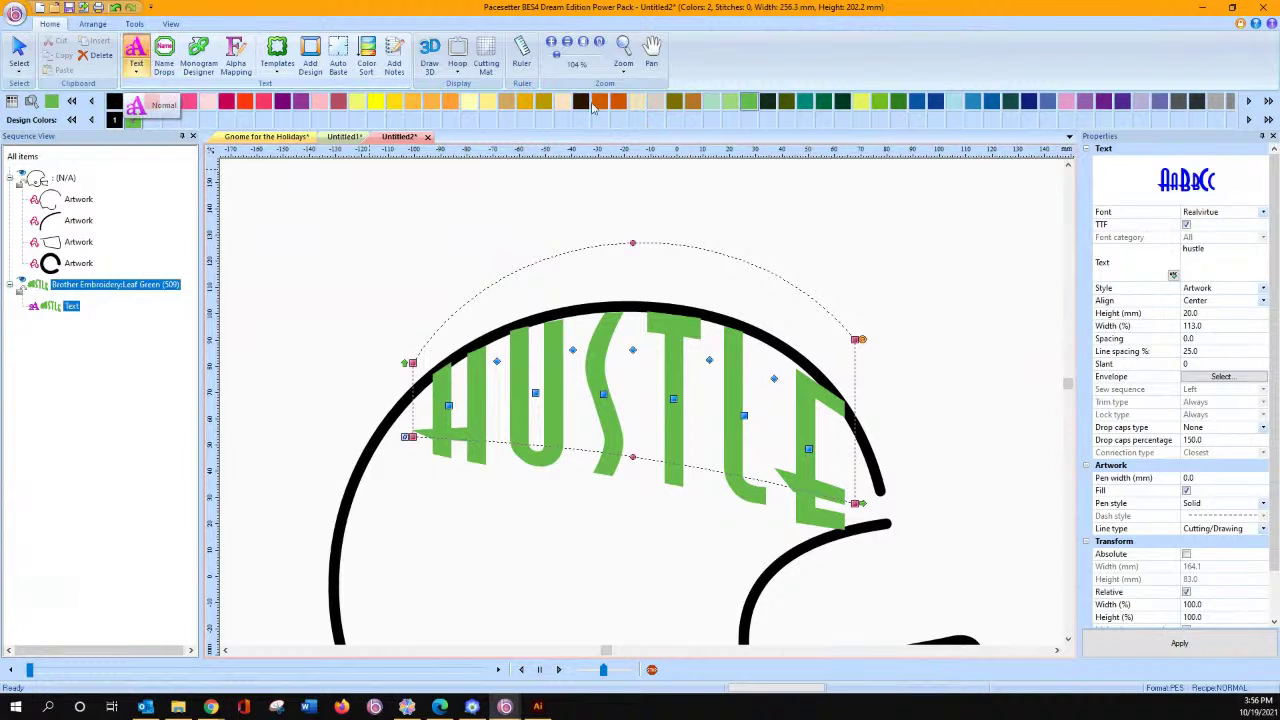
left_click(1264, 213)
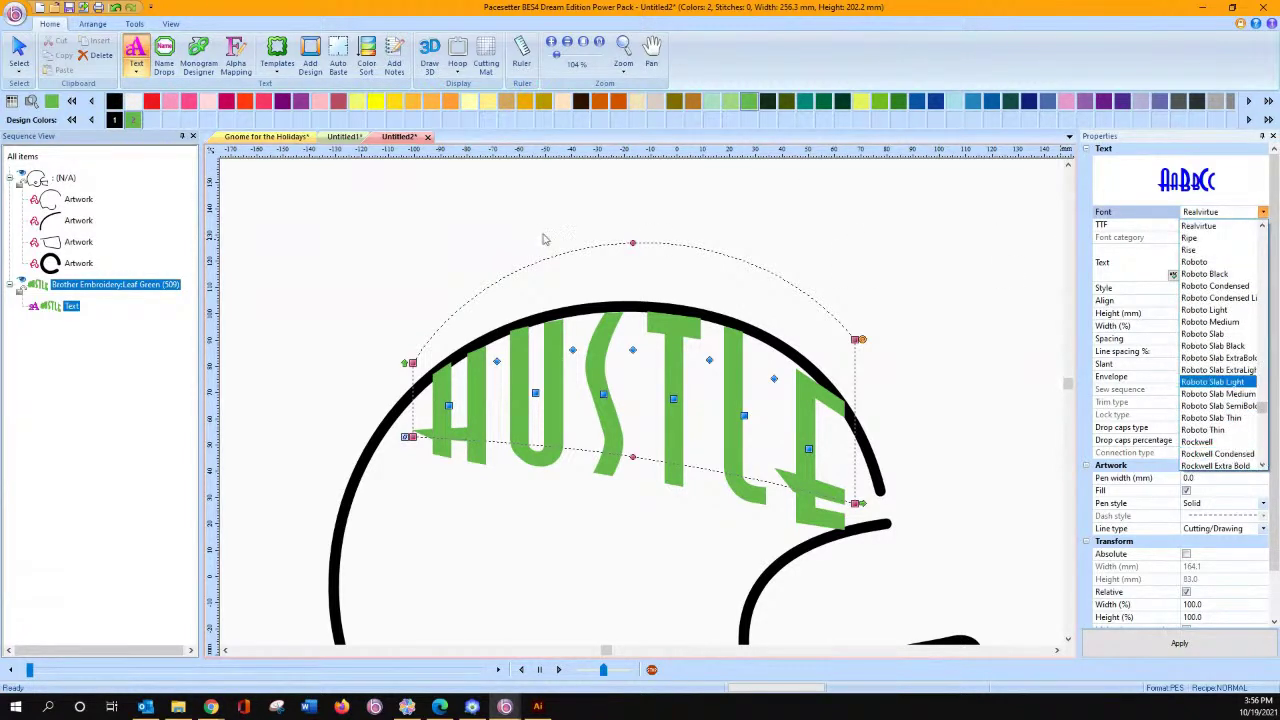
left_click(298, 208)
left_click(371, 508)
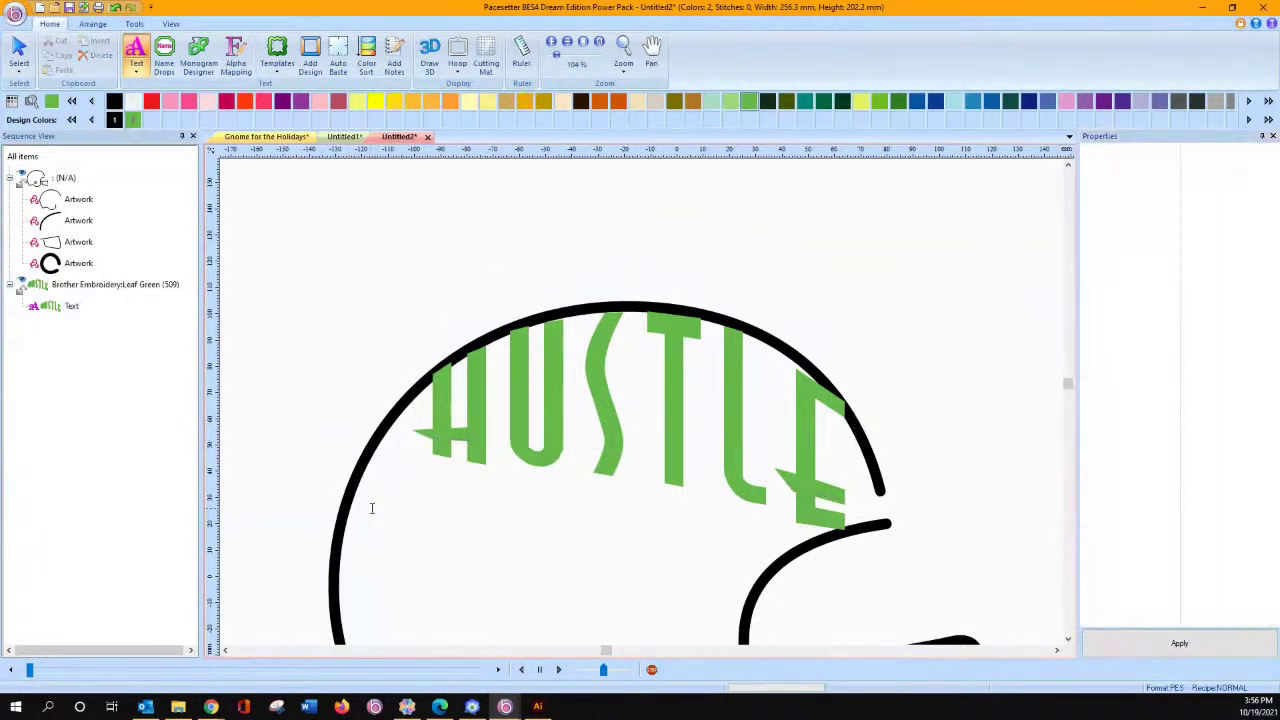
left_click(369, 518)
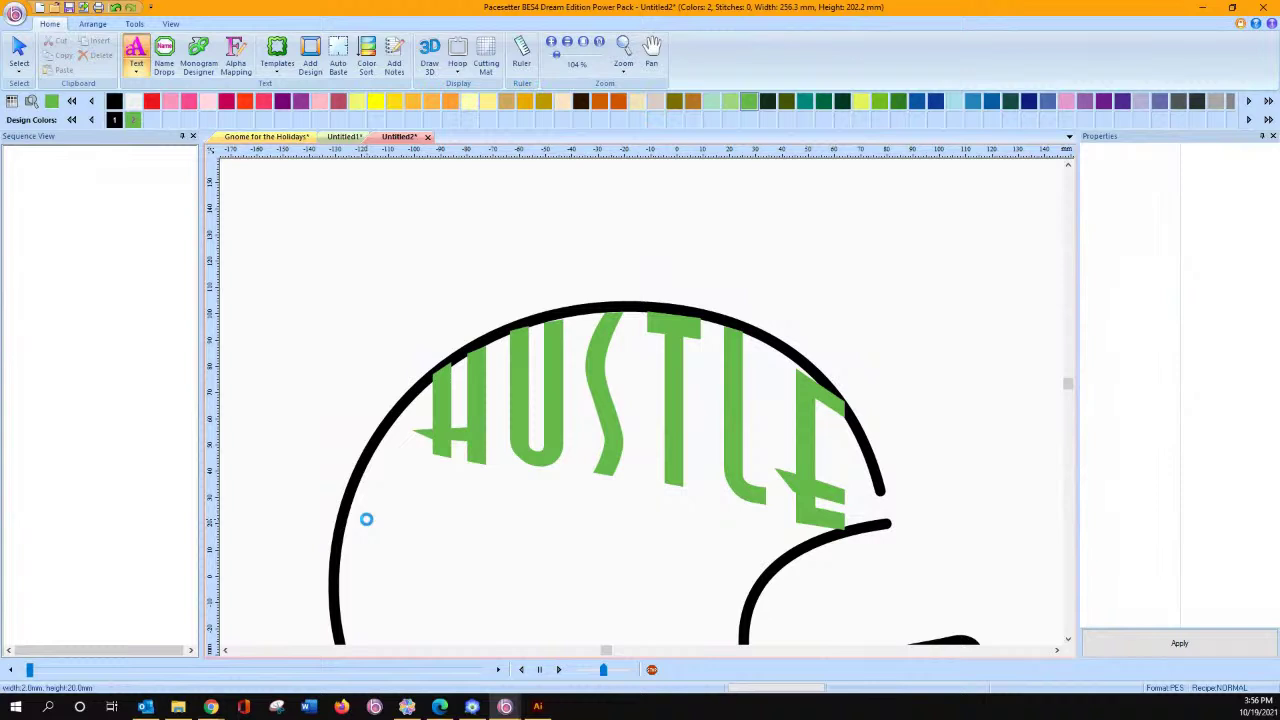
key("BackSpace")
key("BackSpace")
key("BackSpace")
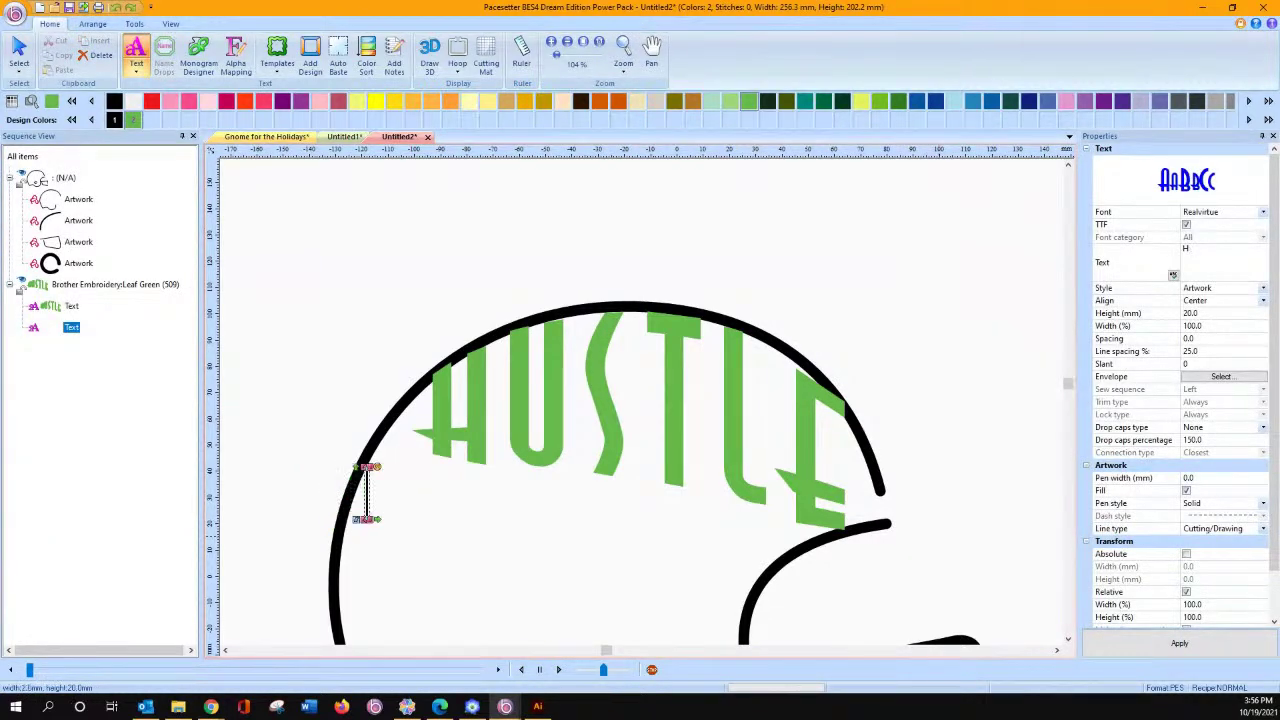
type("hIT")
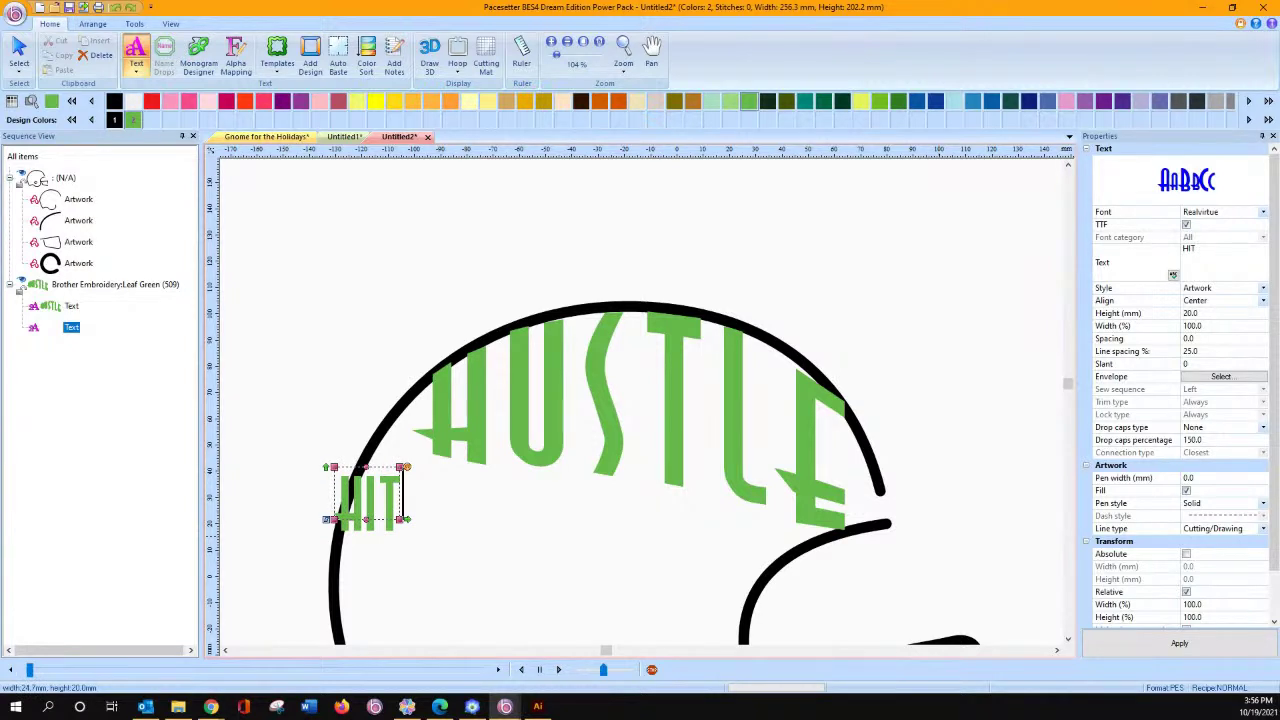
left_click(352, 487)
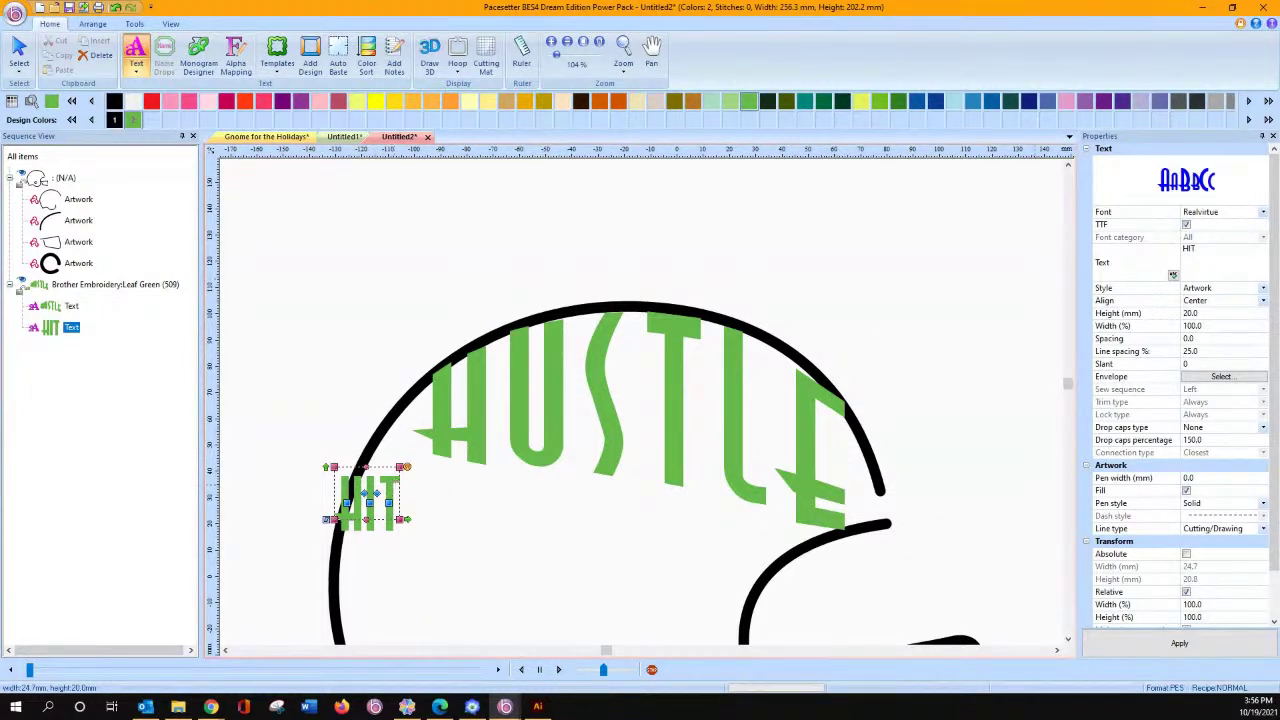
Change the HIT text's font to Lato Black and apply it.
left_click(1264, 213)
scroll(1264, 222, "up", 6)
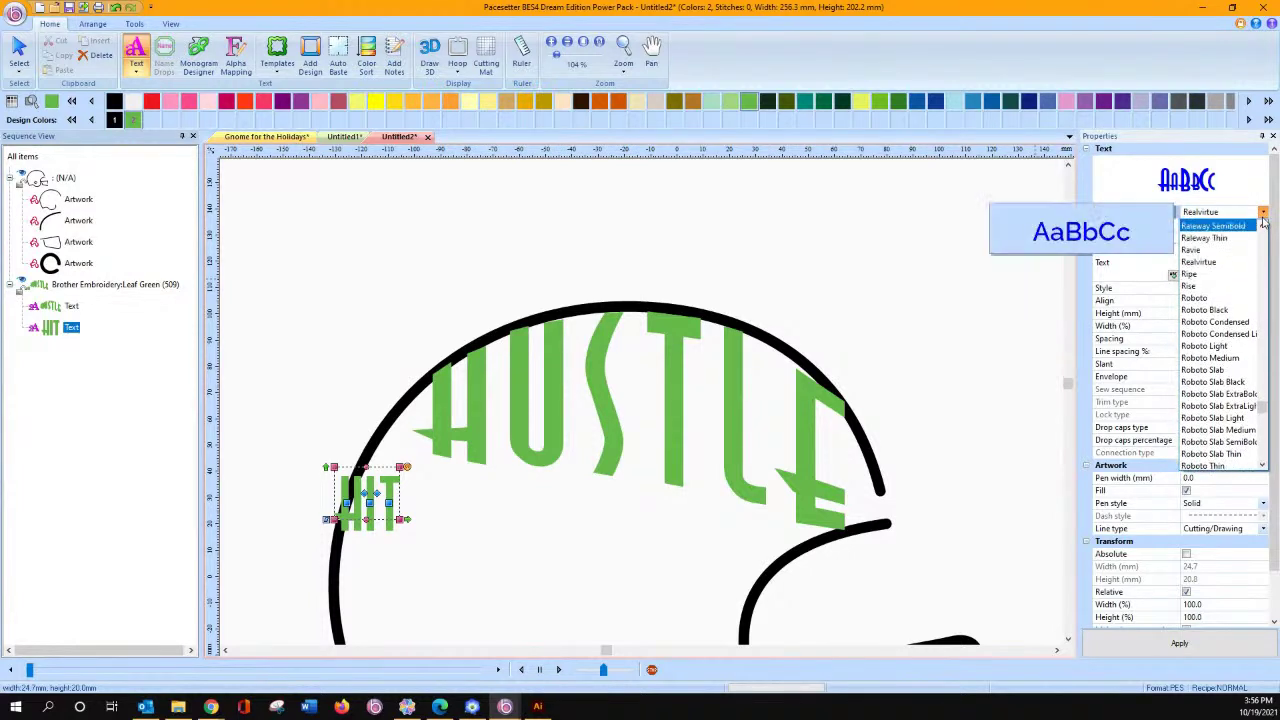
scroll(1264, 222, "up", 5)
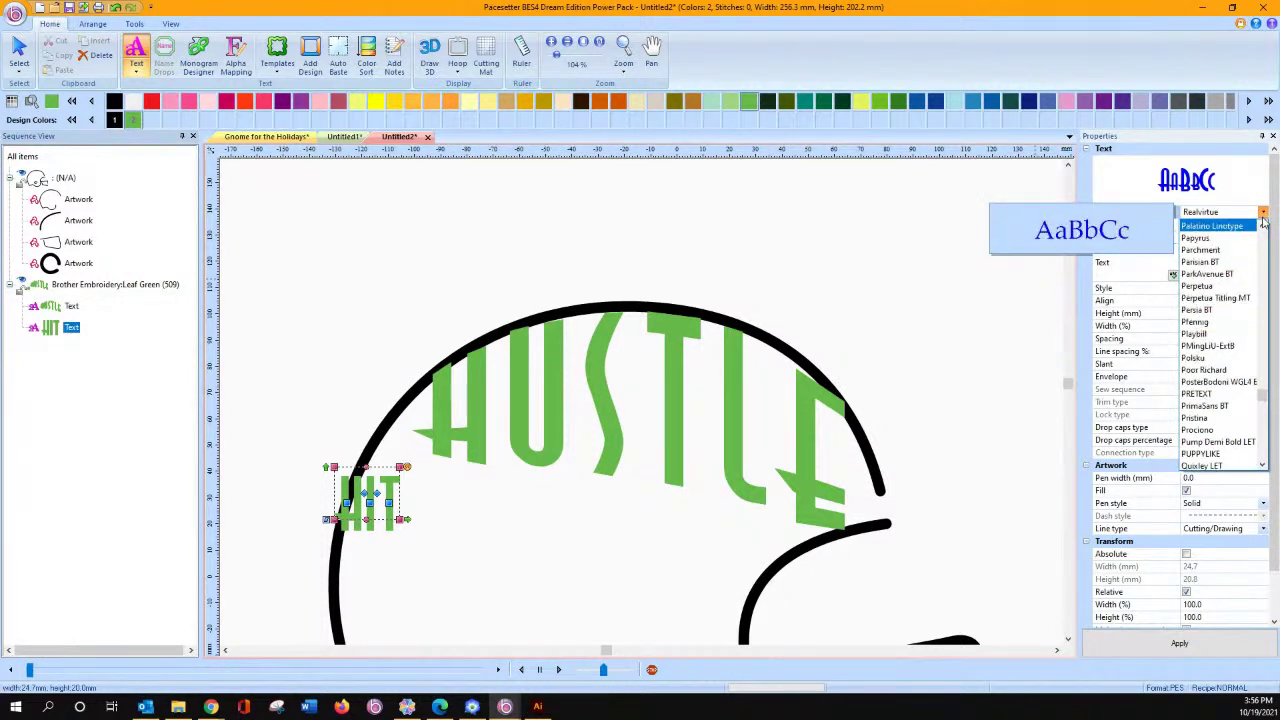
scroll(1264, 222, "up", 2)
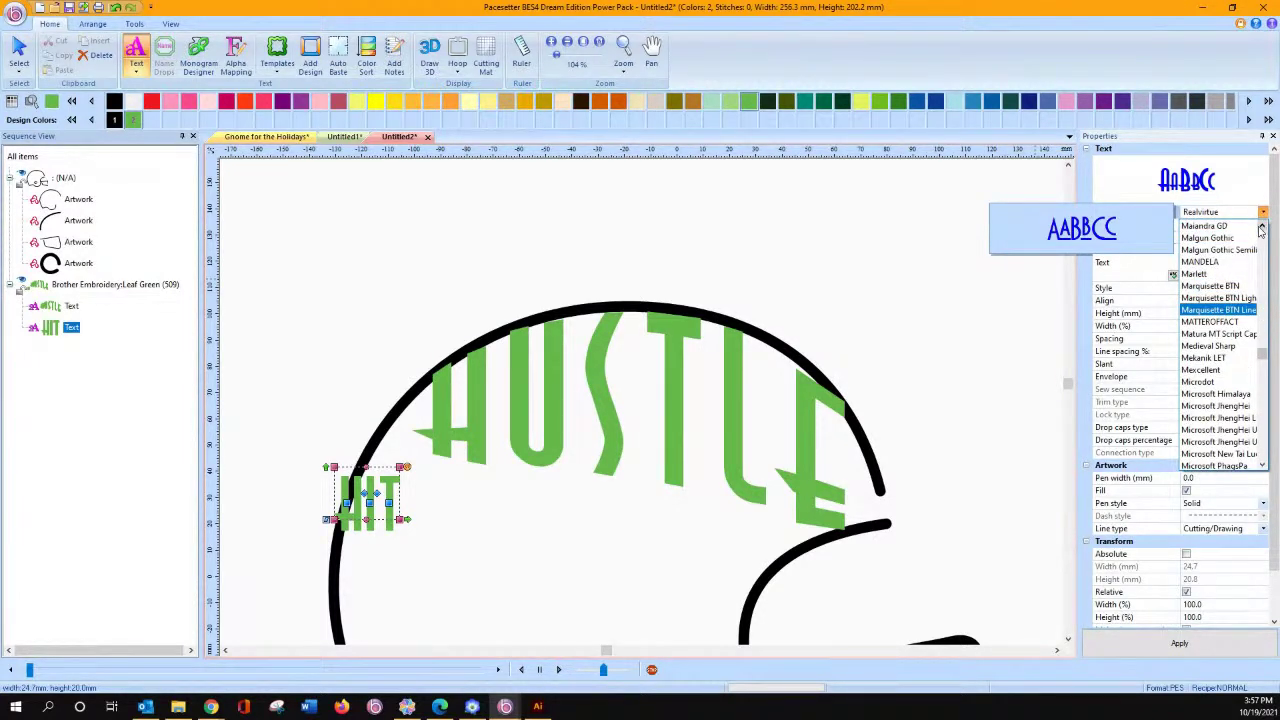
key("Up")
key("Up")
key("Up")
key("Up")
key("Up")
key("Up")
key("Up")
key("Up")
key("Up")
key("Up")
key("Up")
key("Up")
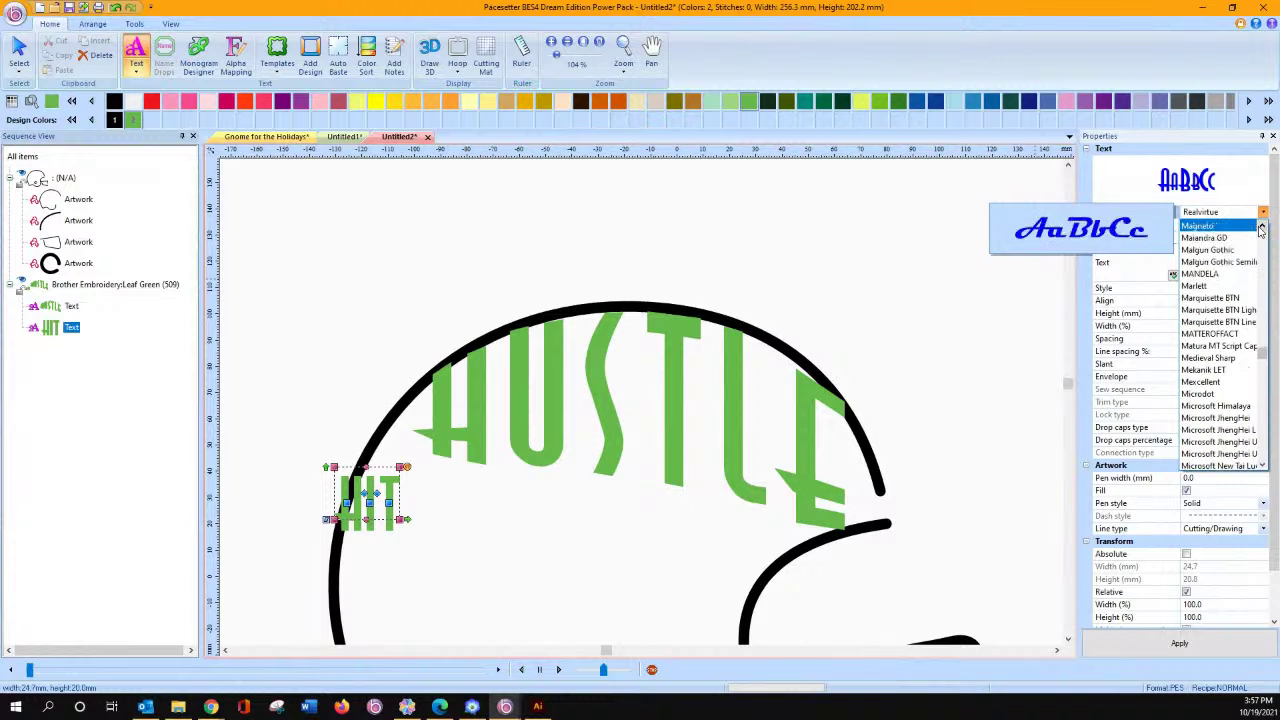
key("Up")
key("Up")
key("Up")
key("Up")
key("Up")
key("Up")
key("Up")
key("Up")
key("Up")
key("Up")
key("Up")
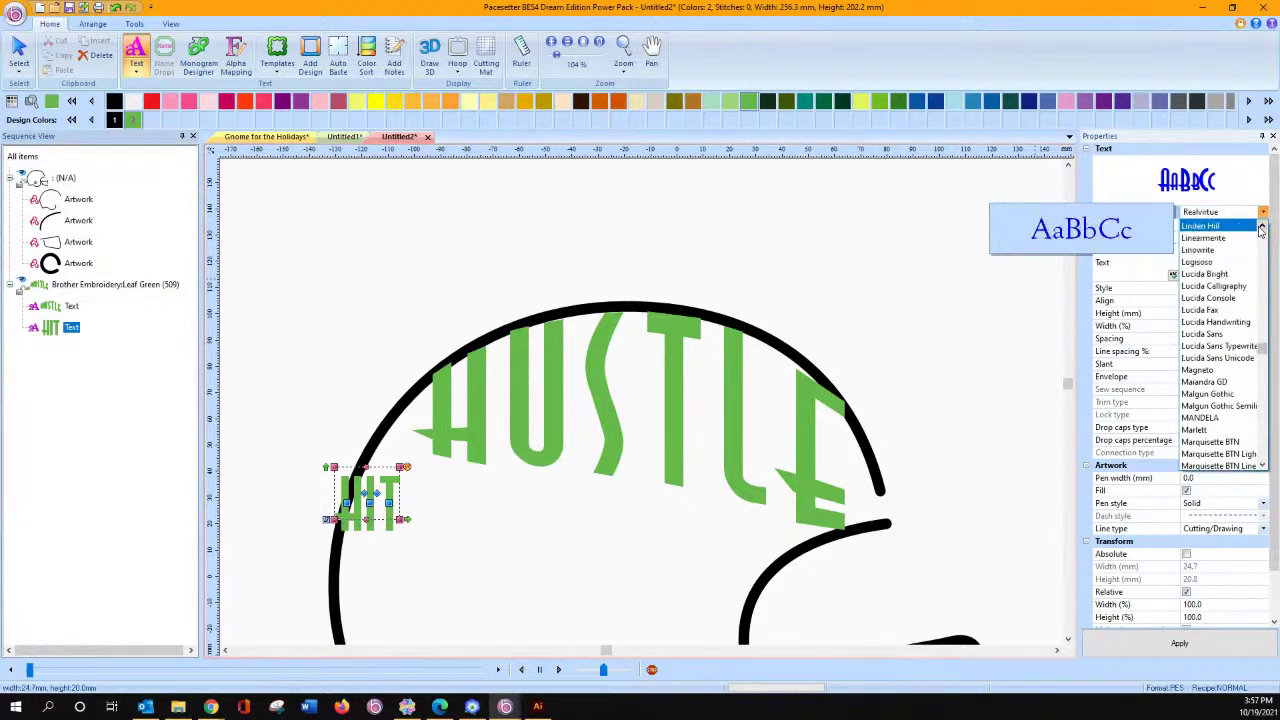
key("Up")
key("Up")
key("Up")
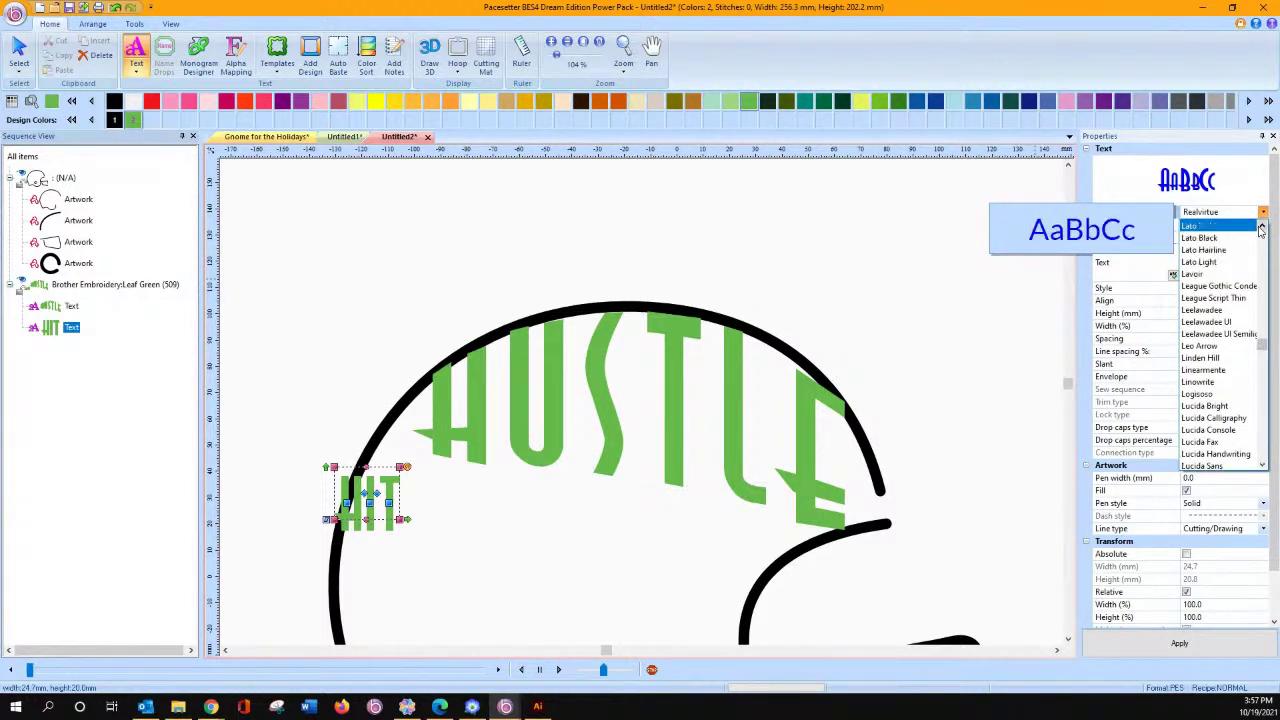
key("Down")
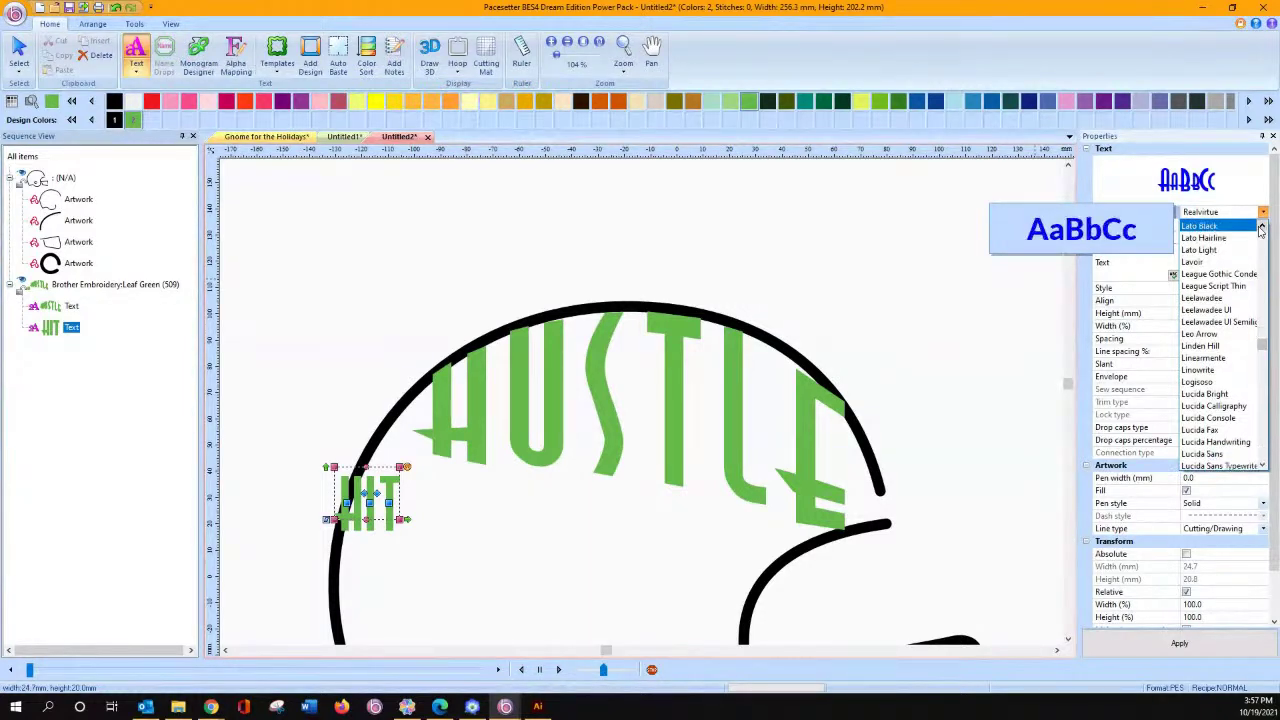
left_click(1200, 227)
left_click(1179, 643)
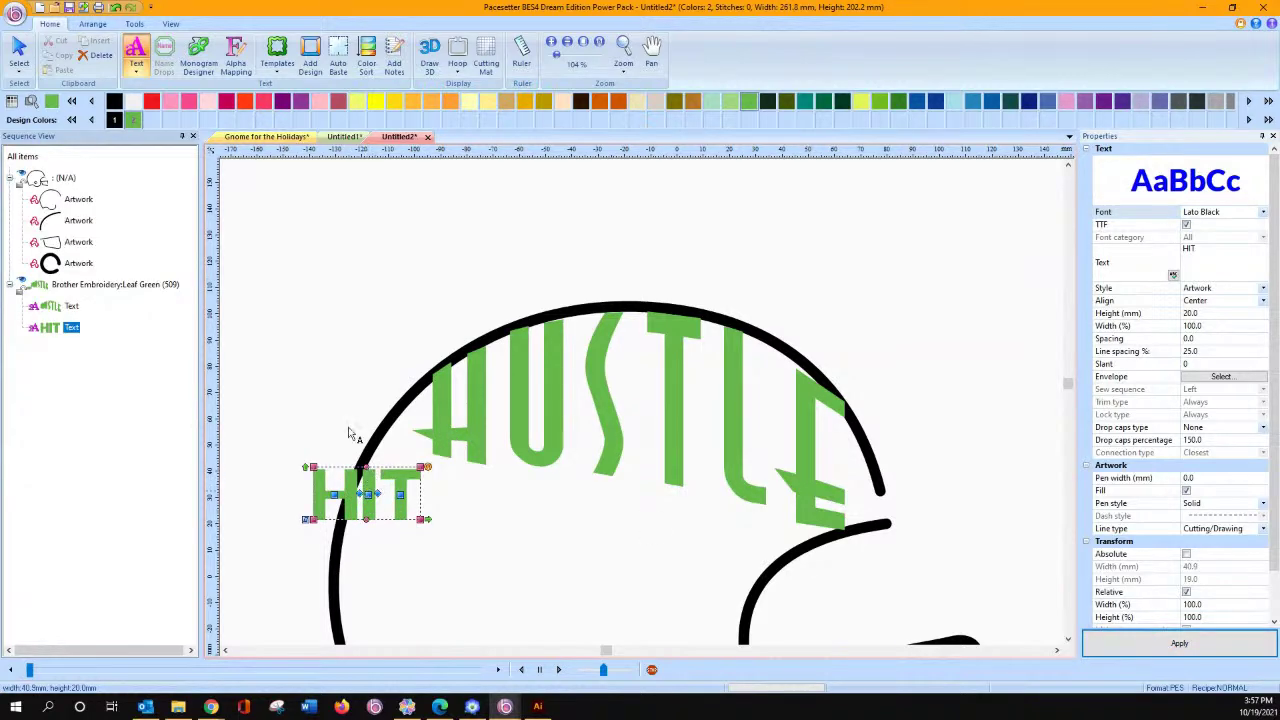
Check the font and properties of the green HIT text in the Untitled1 design, and return to Untitled2.
left_click(344, 136)
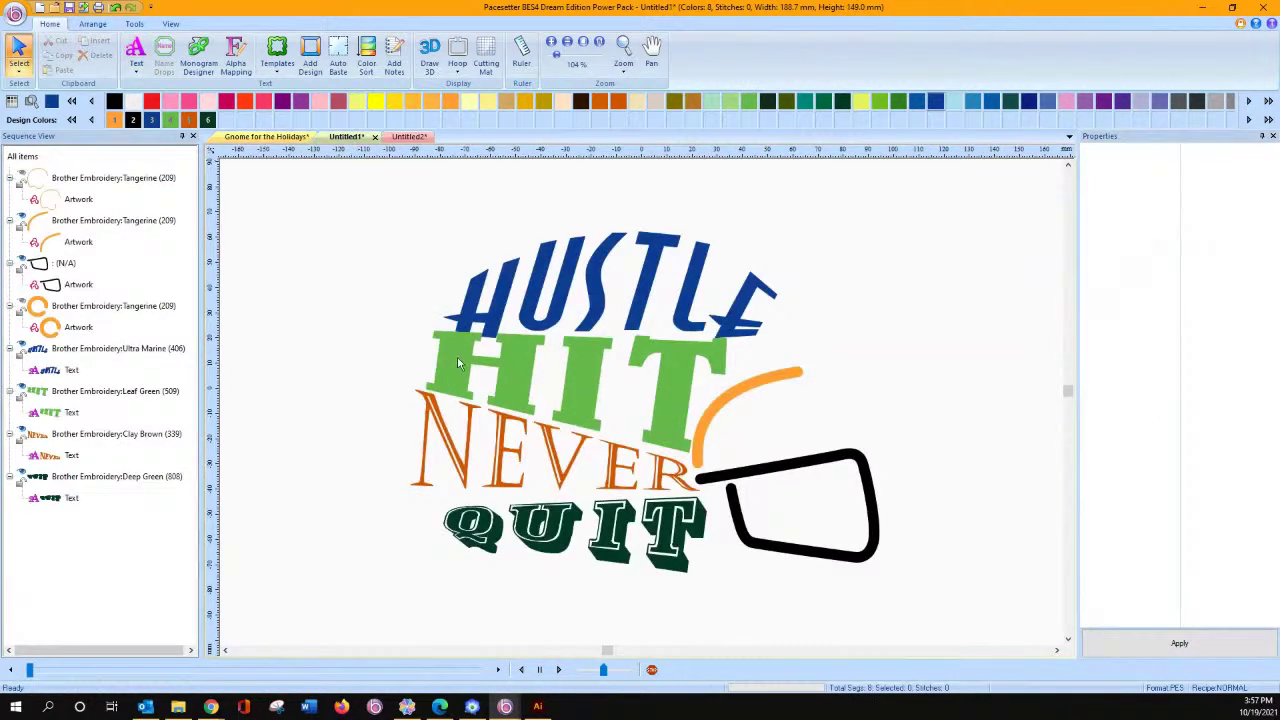
left_click(461, 364)
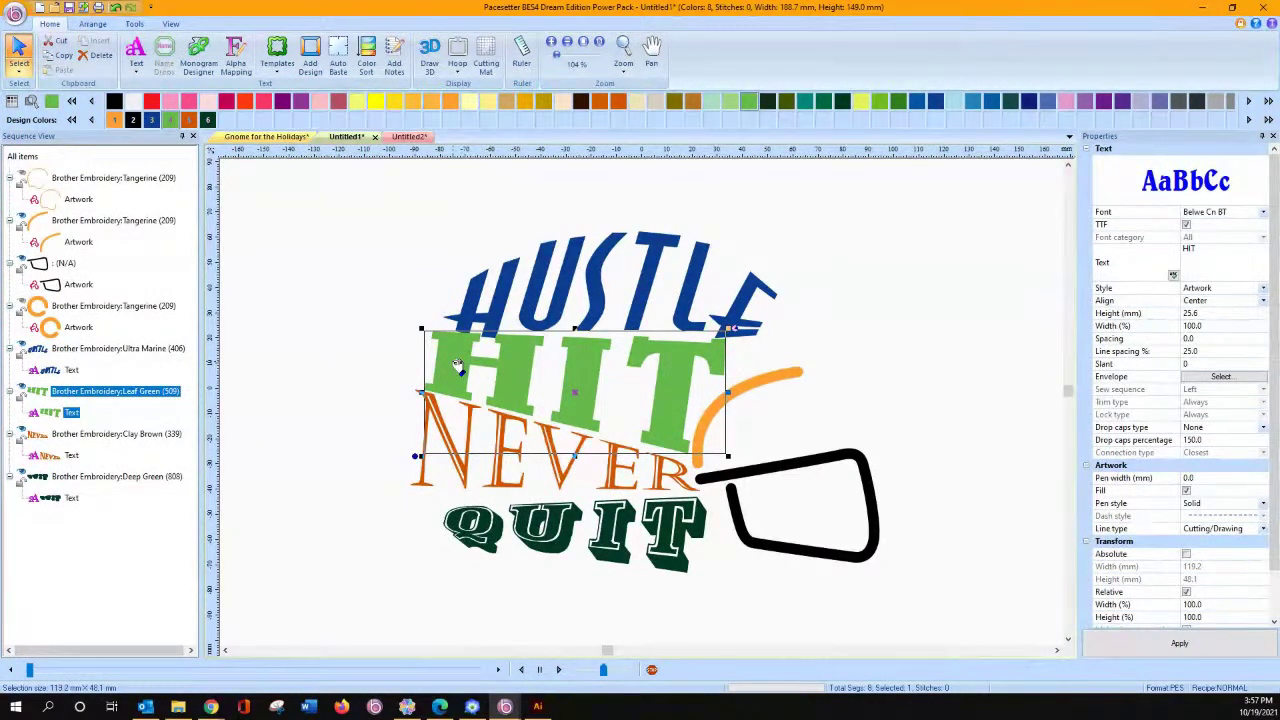
left_click(400, 136)
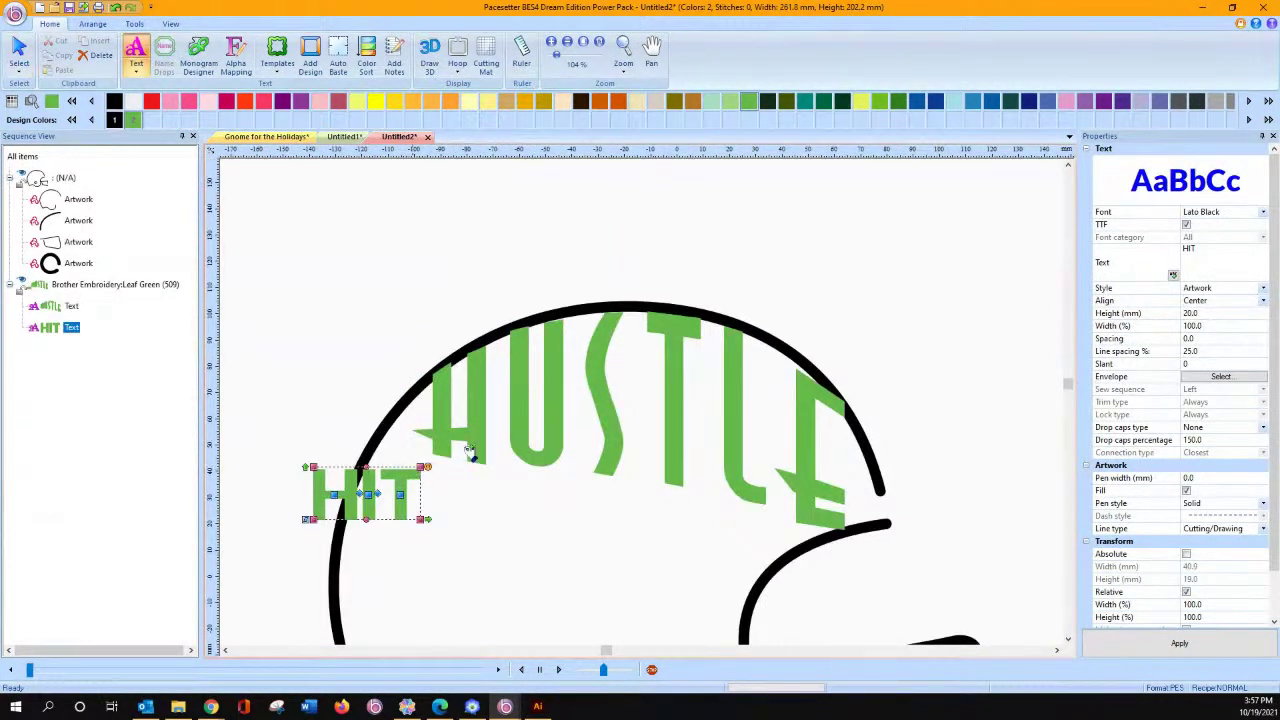
Change the HIT text's font to Belwe Lt BT and apply it.
left_click(1263, 212)
left_click_drag(1263, 346, 1264, 258)
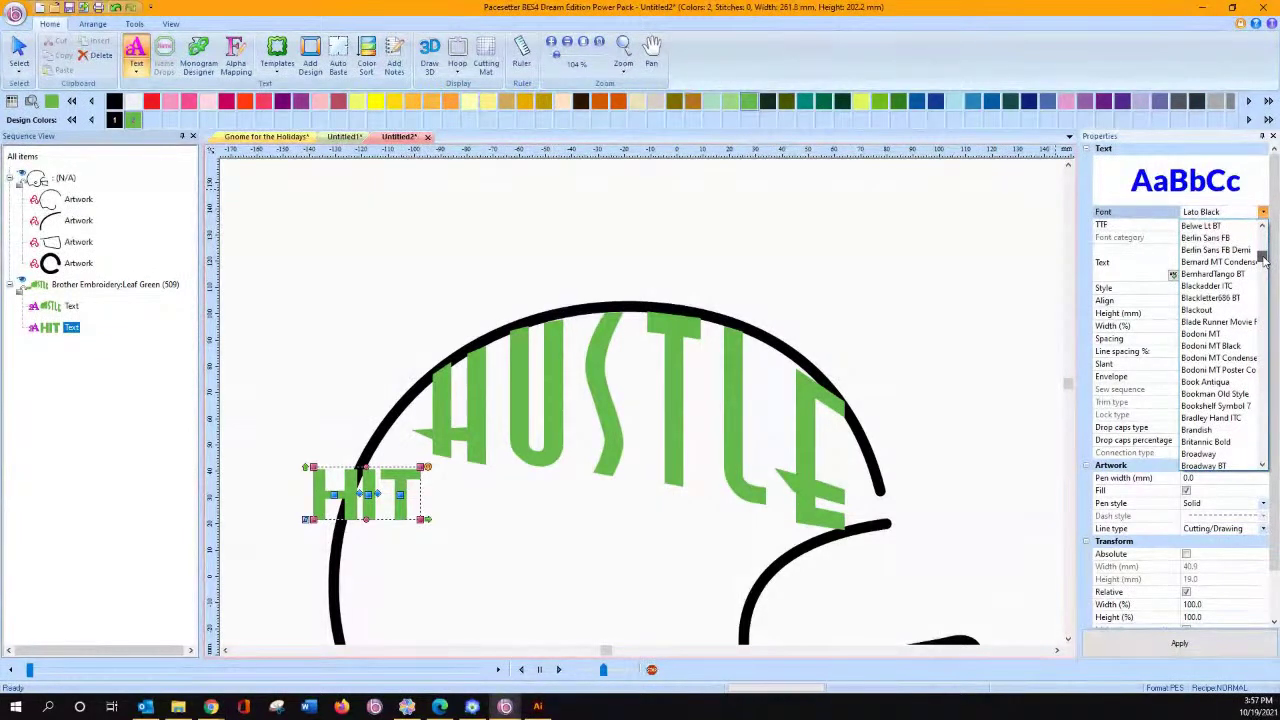
left_click(1205, 229)
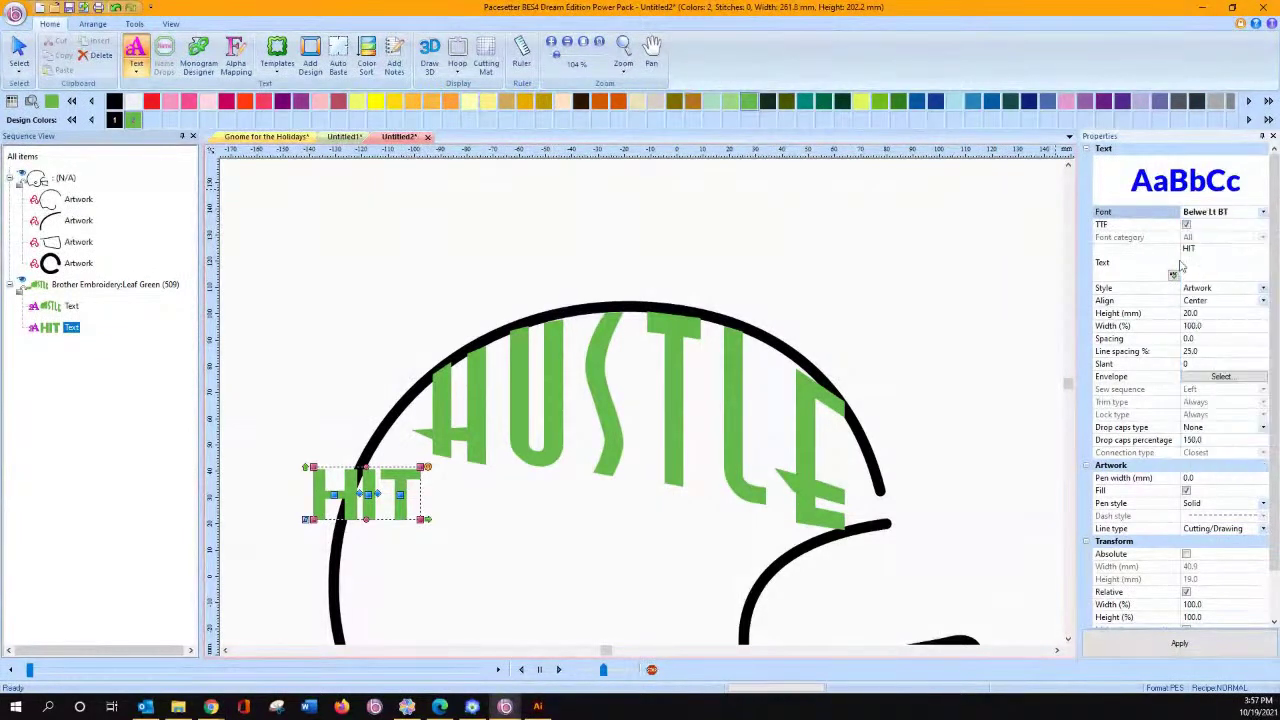
left_click(1126, 648)
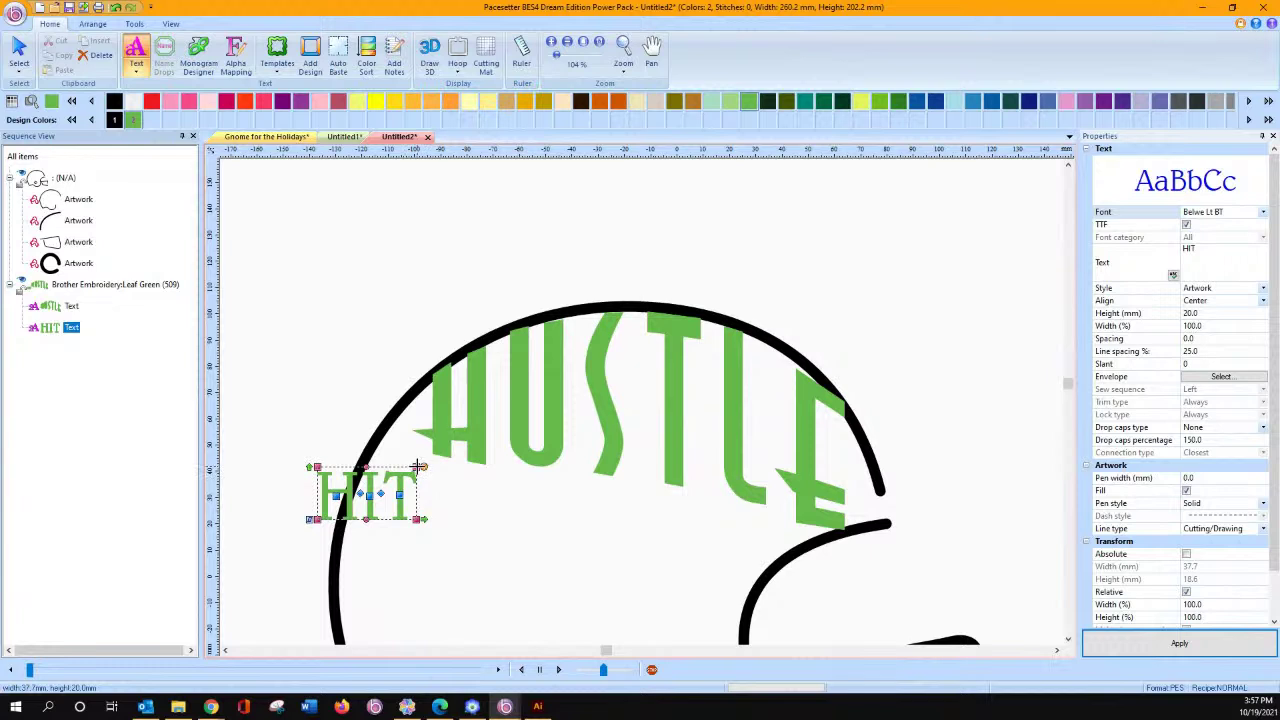
Move and tilt HIT inside the back of the helmet below hustle, and shape it with the Pennant Right envelope.
left_click_drag(370, 484, 493, 480)
left_click(346, 139)
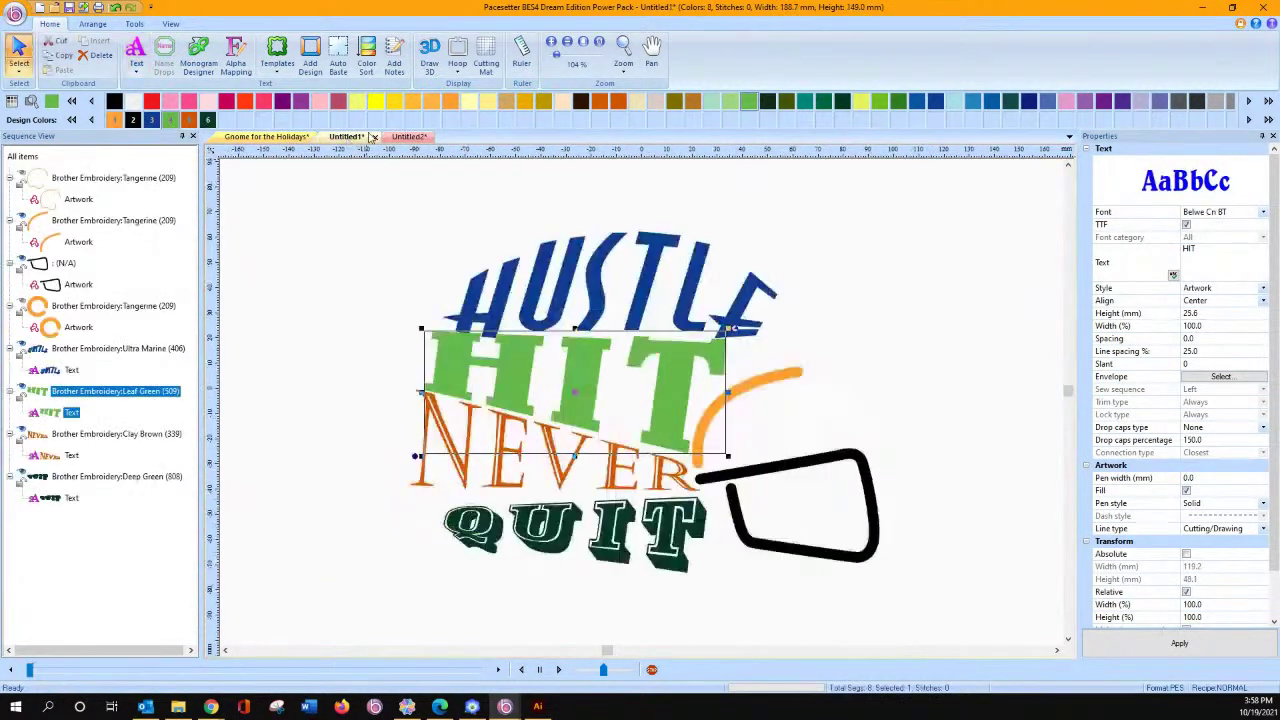
left_click(398, 138)
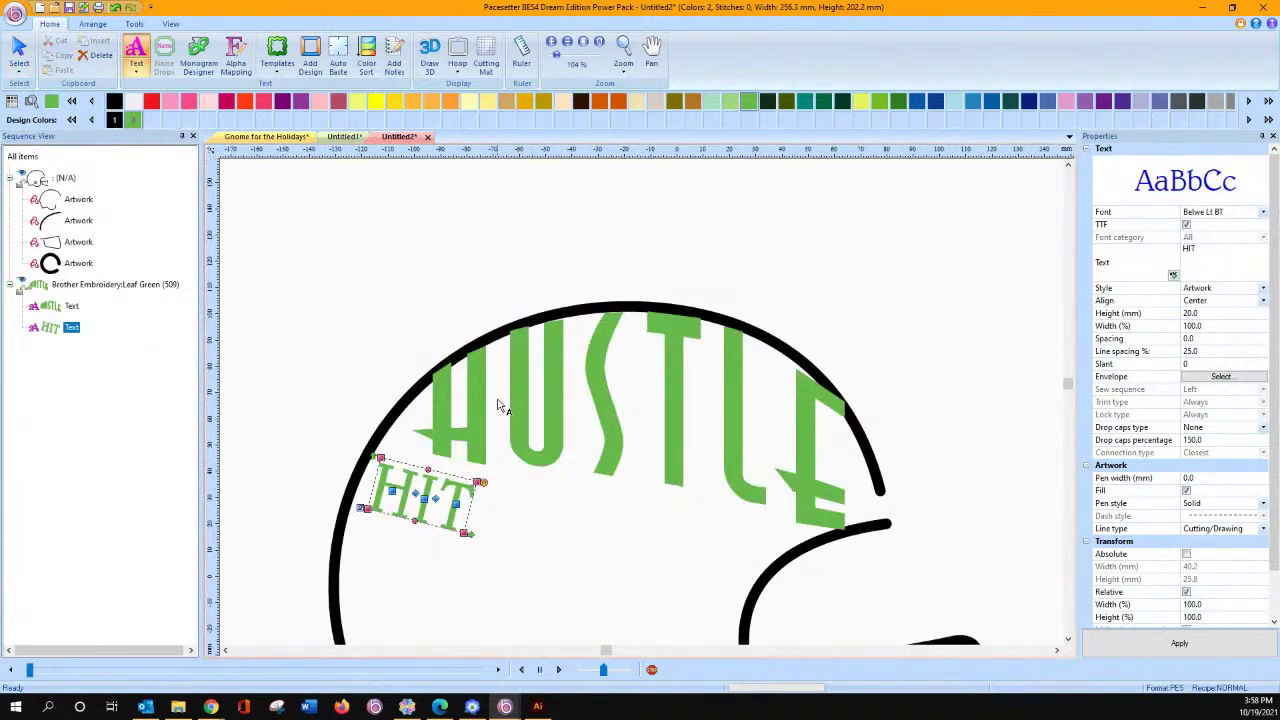
left_click(1221, 376)
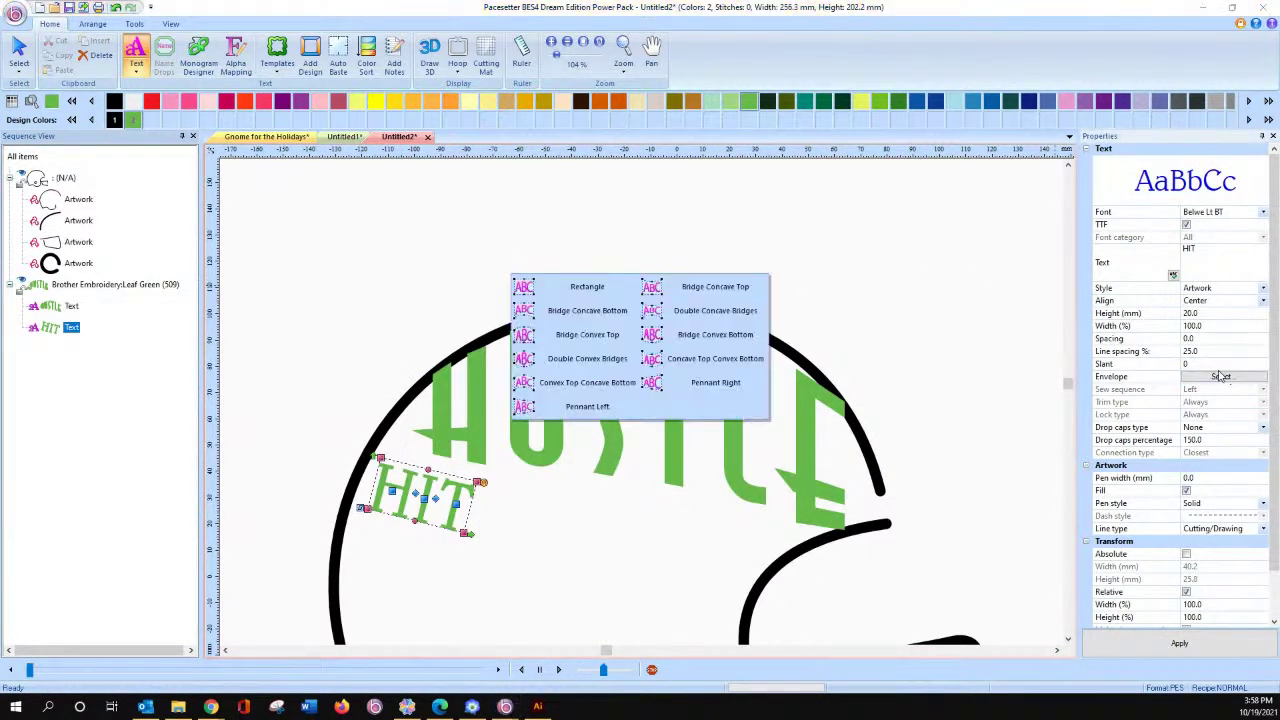
left_click(676, 386)
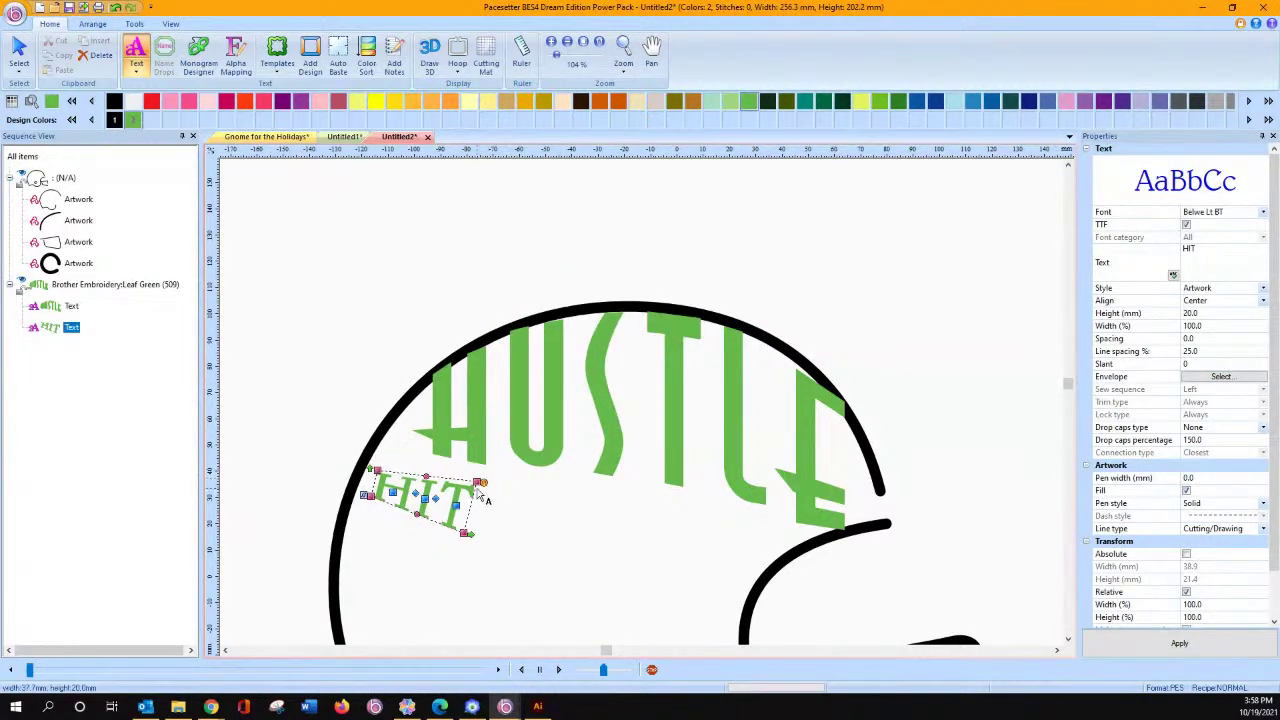
Enlarge HIT to about 34.4 mm height and 211.6% width, and place it beneath hustle against the back of the helmet.
left_click_drag(467, 533, 584, 553)
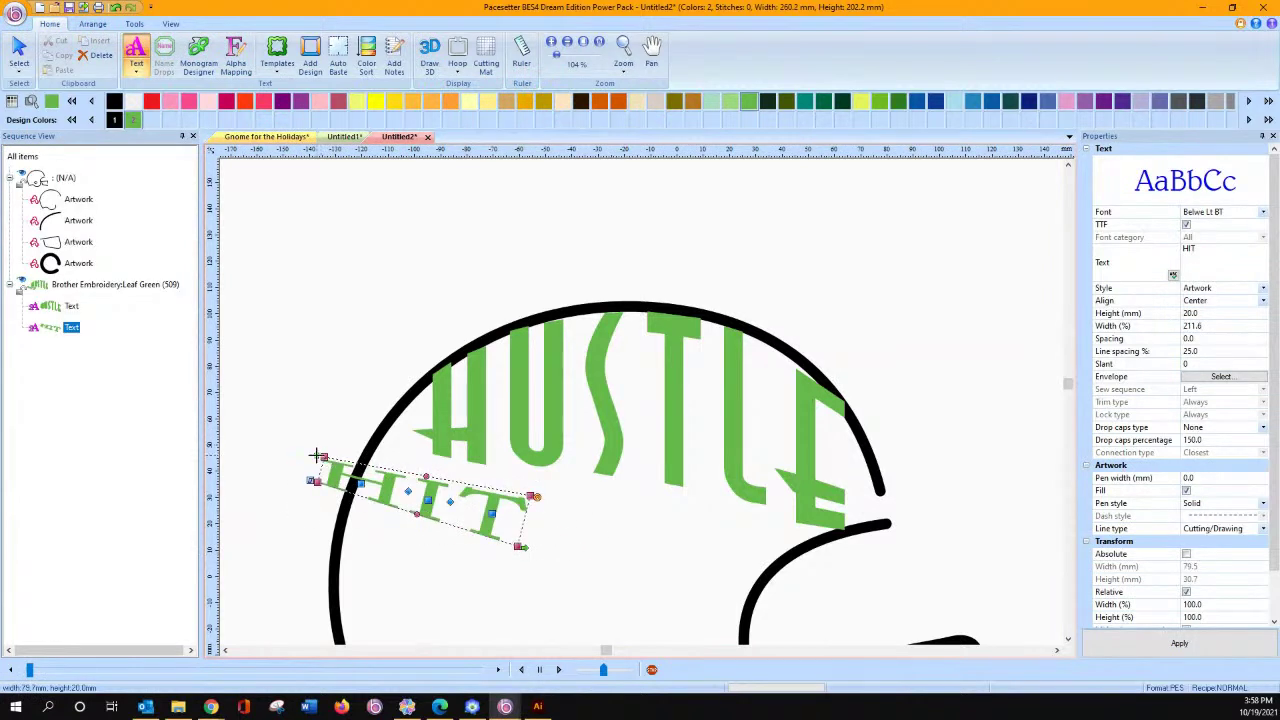
left_click_drag(322, 445, 256, 411)
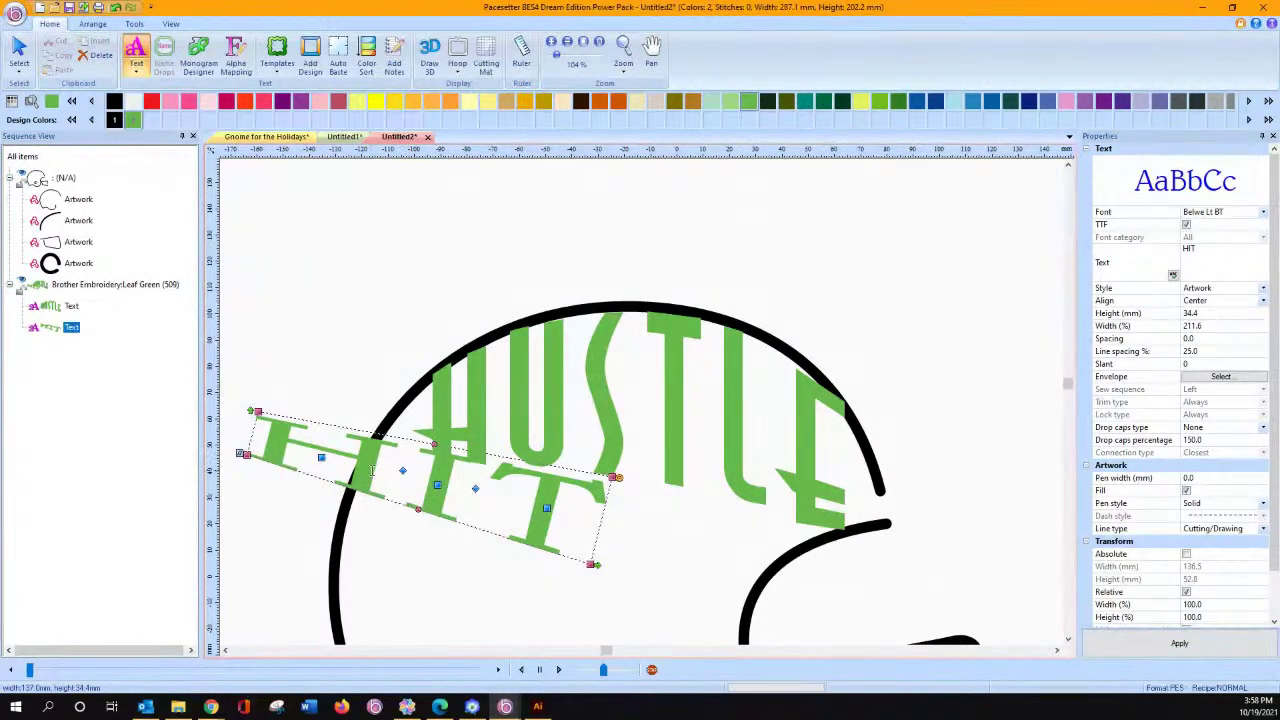
left_click_drag(493, 472, 613, 508)
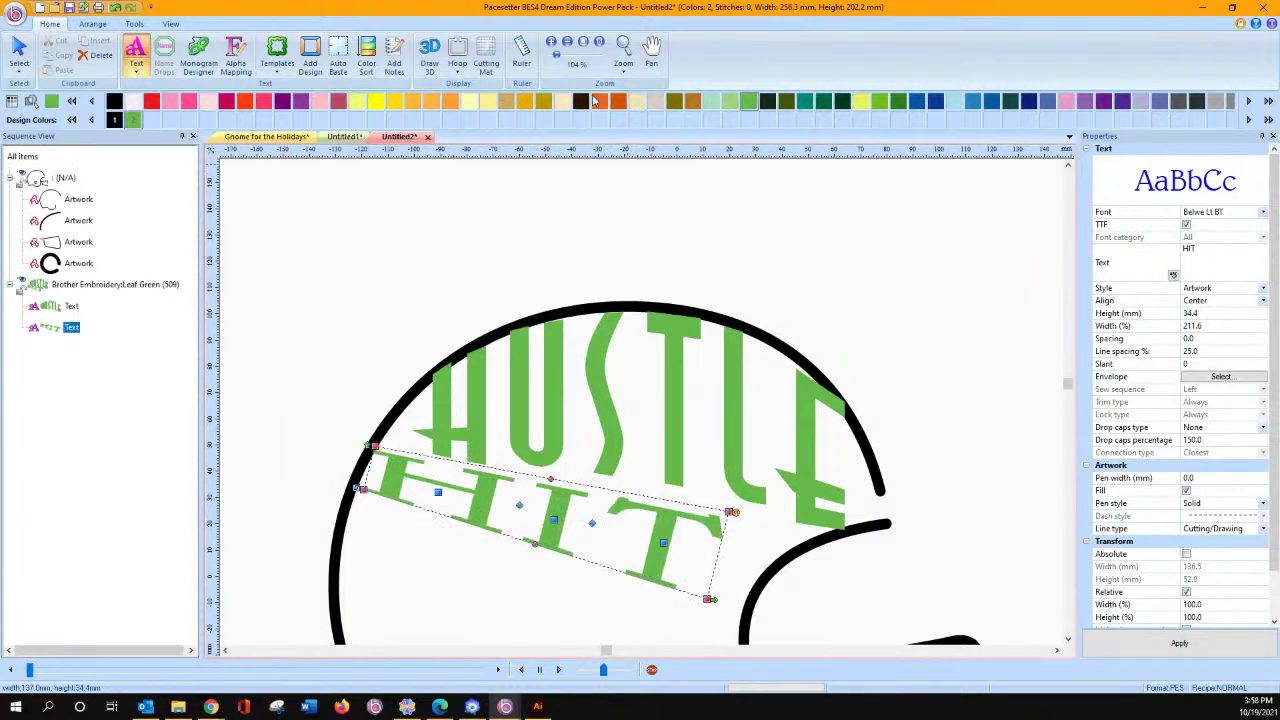
Recolor HIT to Clay Brown (339) and raise its envelope corner above the T closer to hustle.
left_click(618, 102)
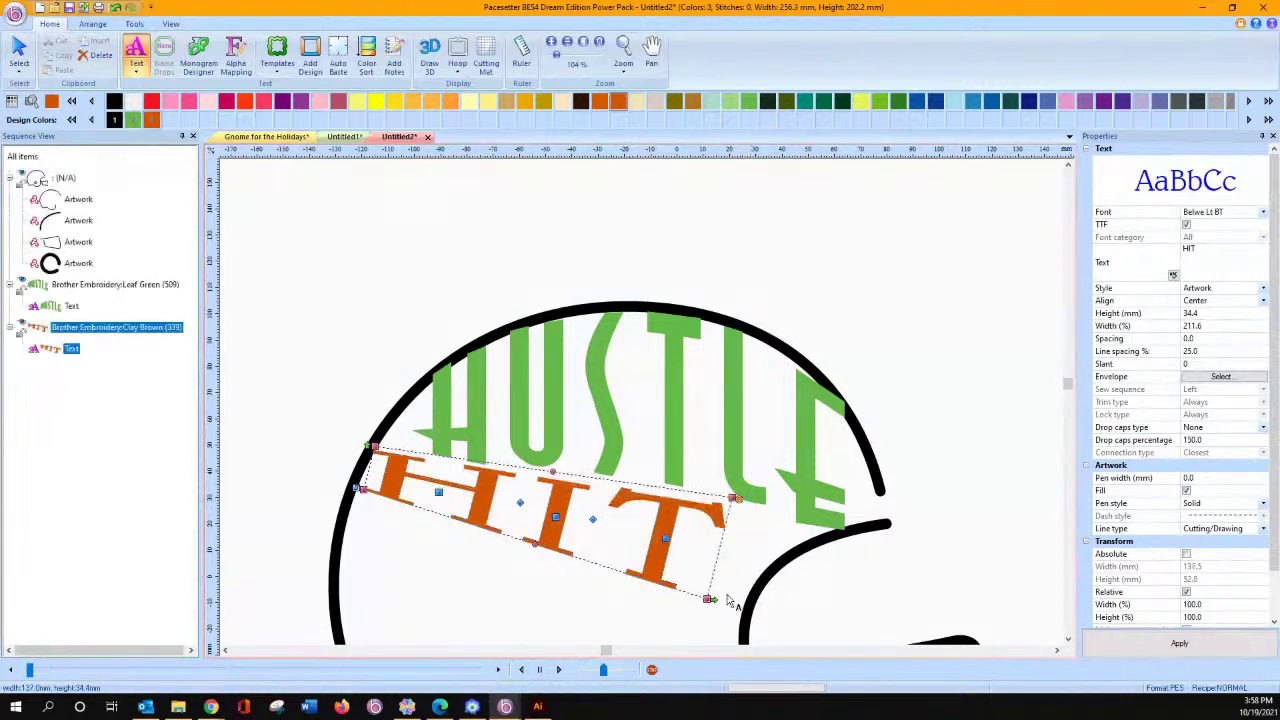
left_click(706, 601)
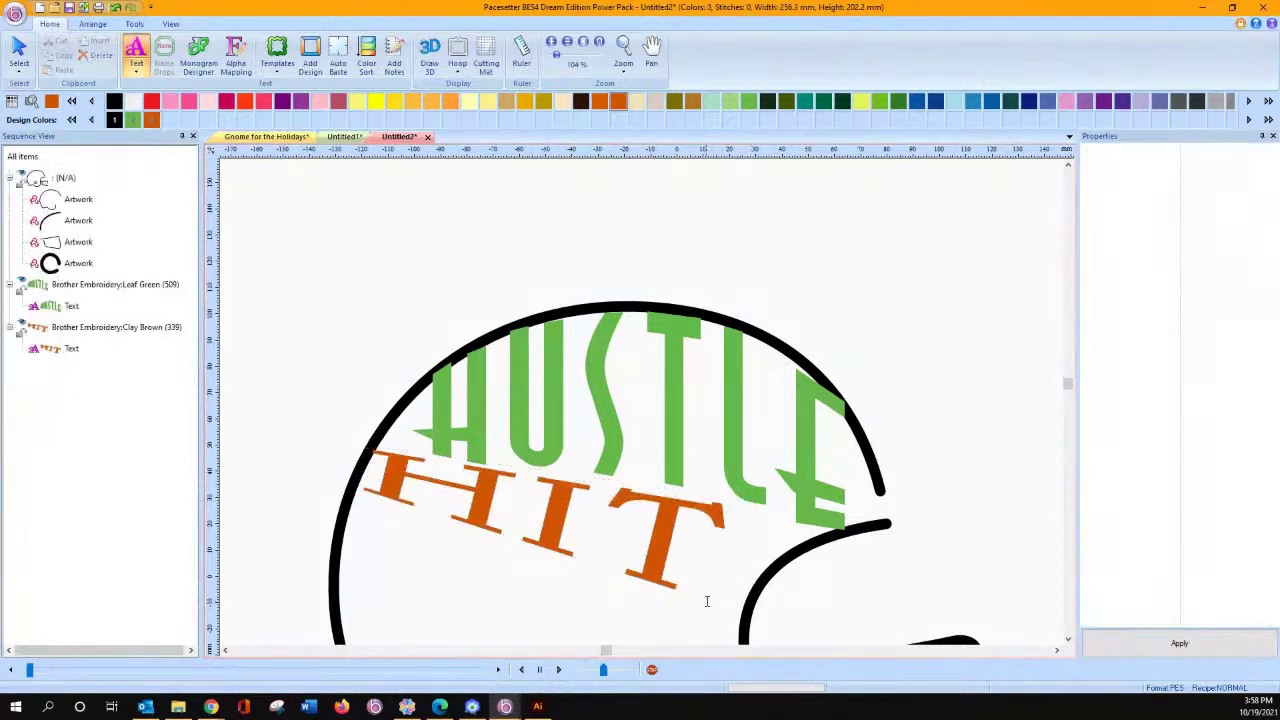
left_click(668, 550)
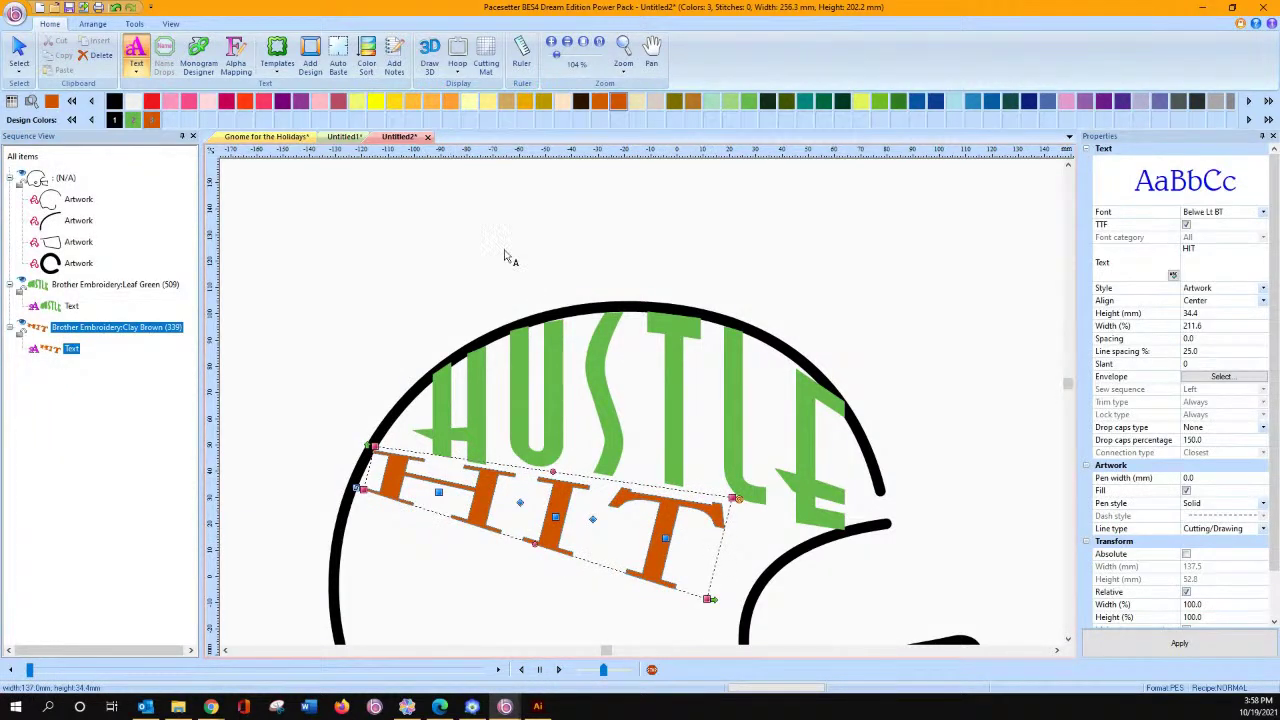
Stretch HIT to about 165.3 by 65.3 mm so it spans from the helmet's back to the face opening.
left_click(18, 50)
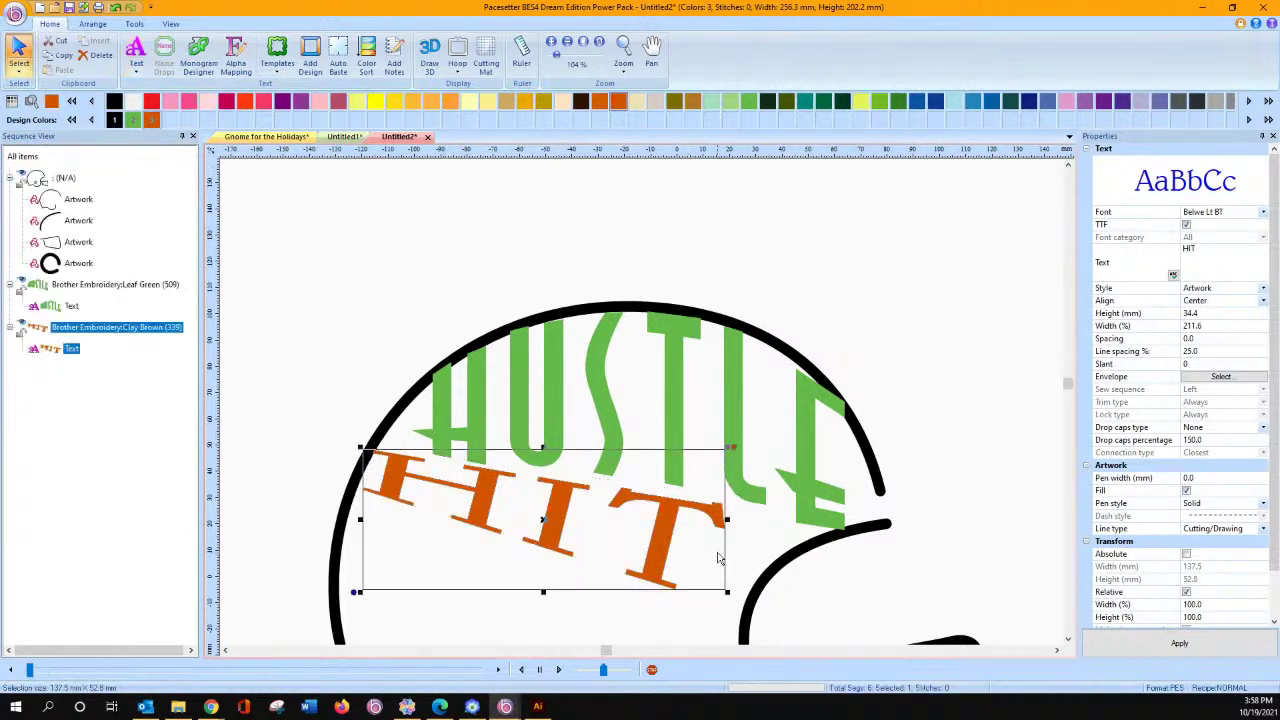
mouse_move(727, 519)
left_mouse_down()
mouse_move(784, 520)
mouse_move(730, 536)
left_mouse_up()
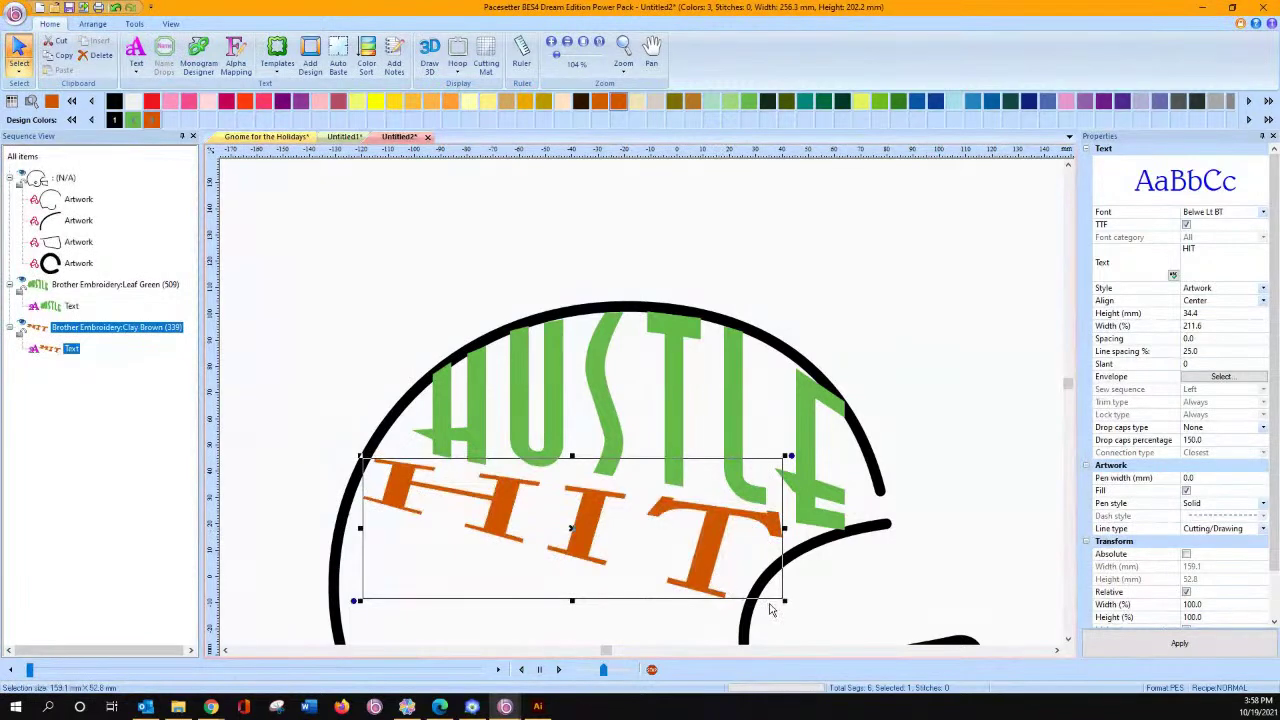
left_click(570, 609)
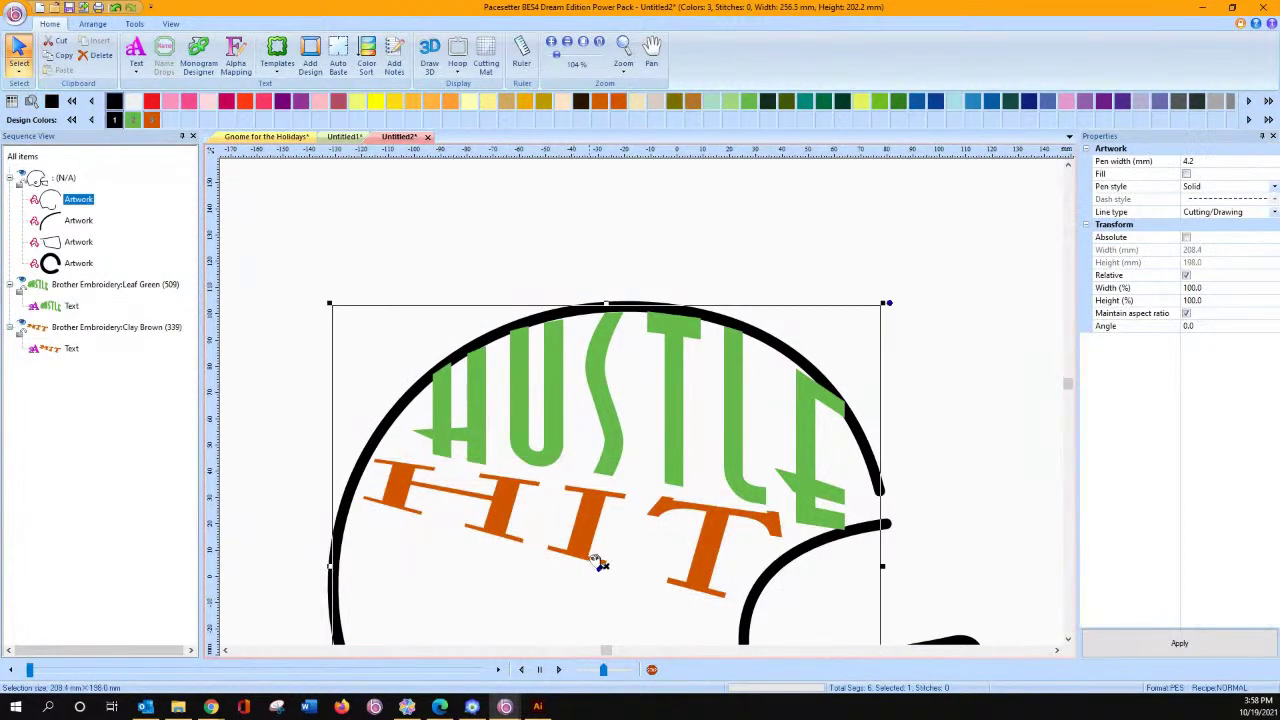
left_click(45, 347)
left_click_drag(568, 624, 569, 626)
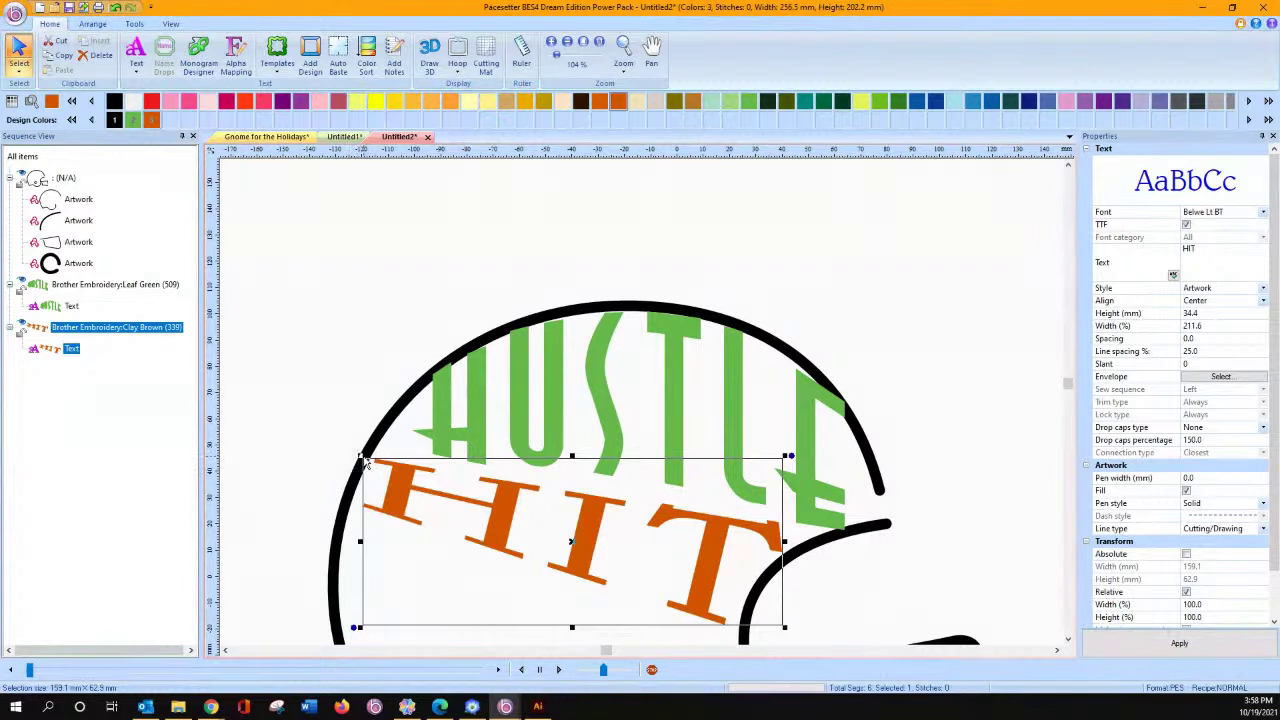
left_click_drag(360, 457, 354, 453)
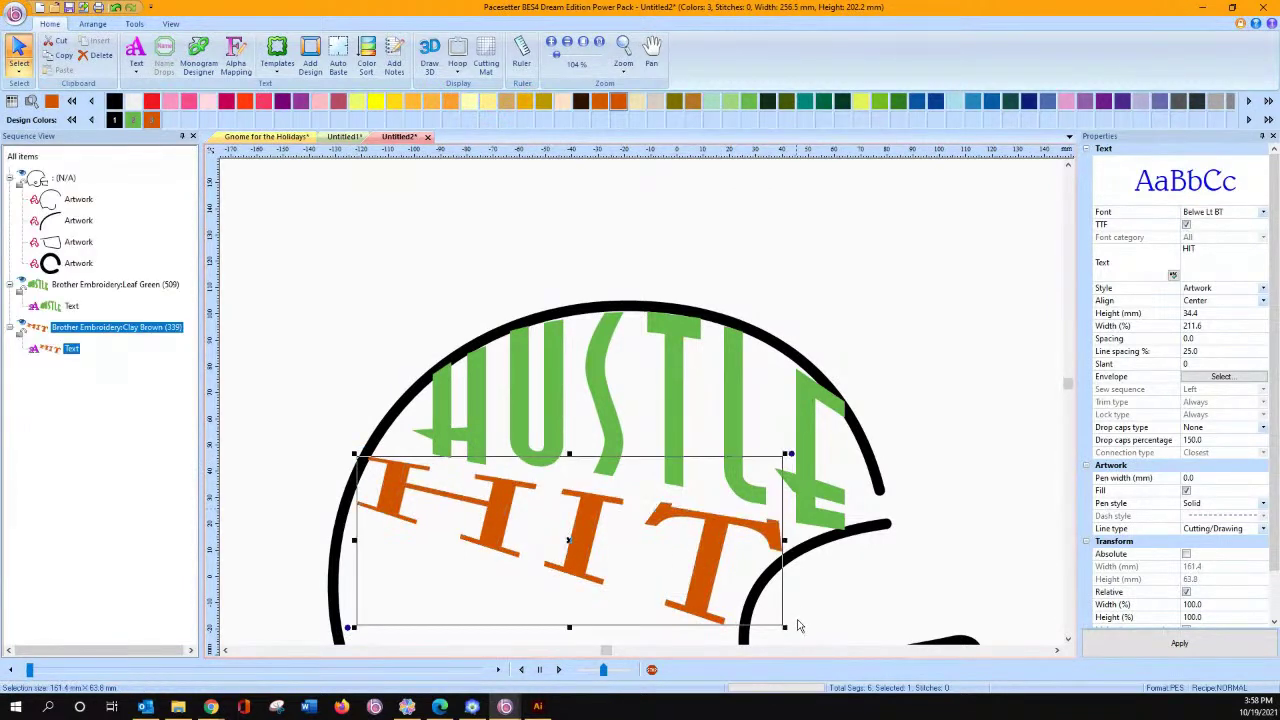
left_click_drag(786, 629, 795, 632)
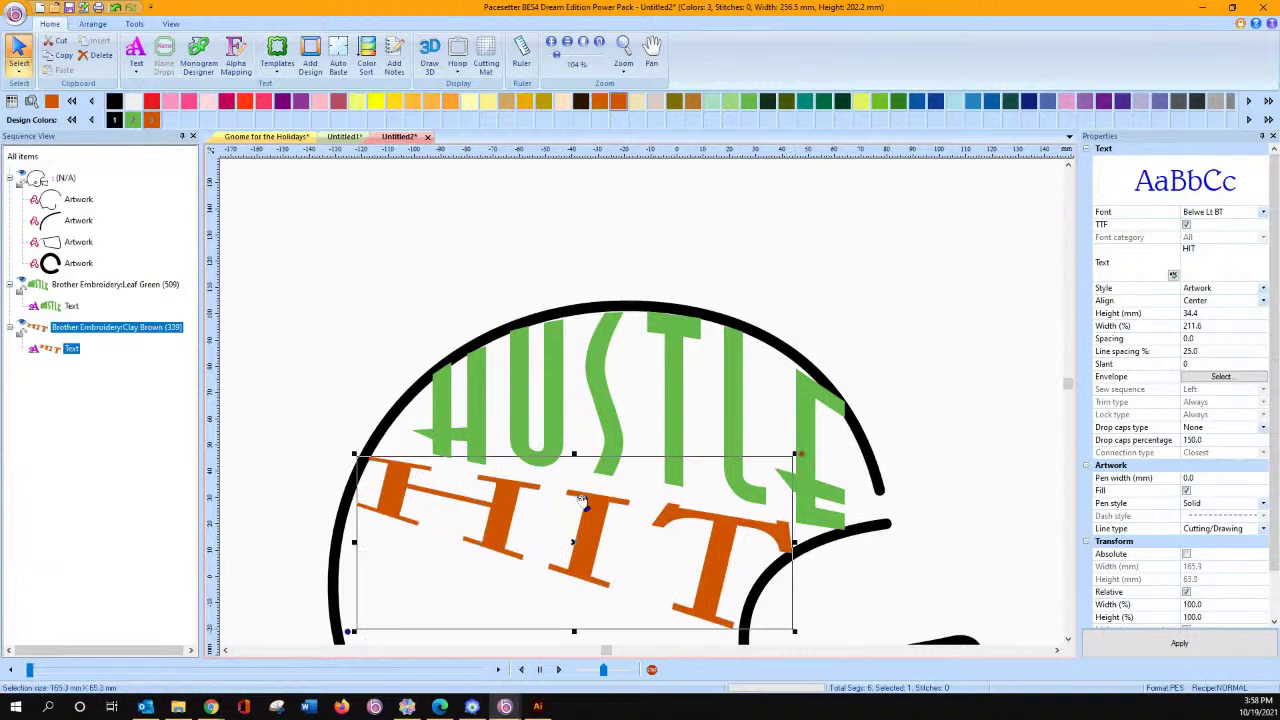
Shrink the hustle text slightly to about 161.8 by 81.8 mm to clear the face-opening line.
left_click(1071, 640)
left_click(1071, 640)
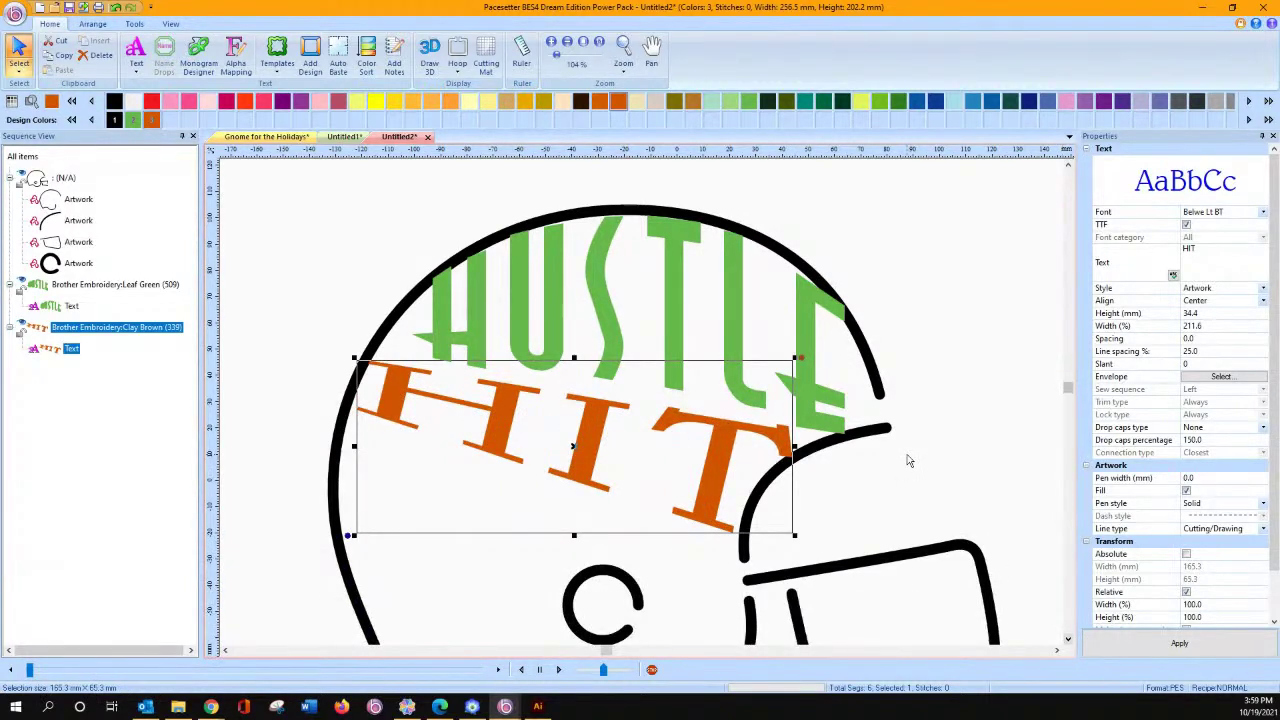
left_click(818, 420)
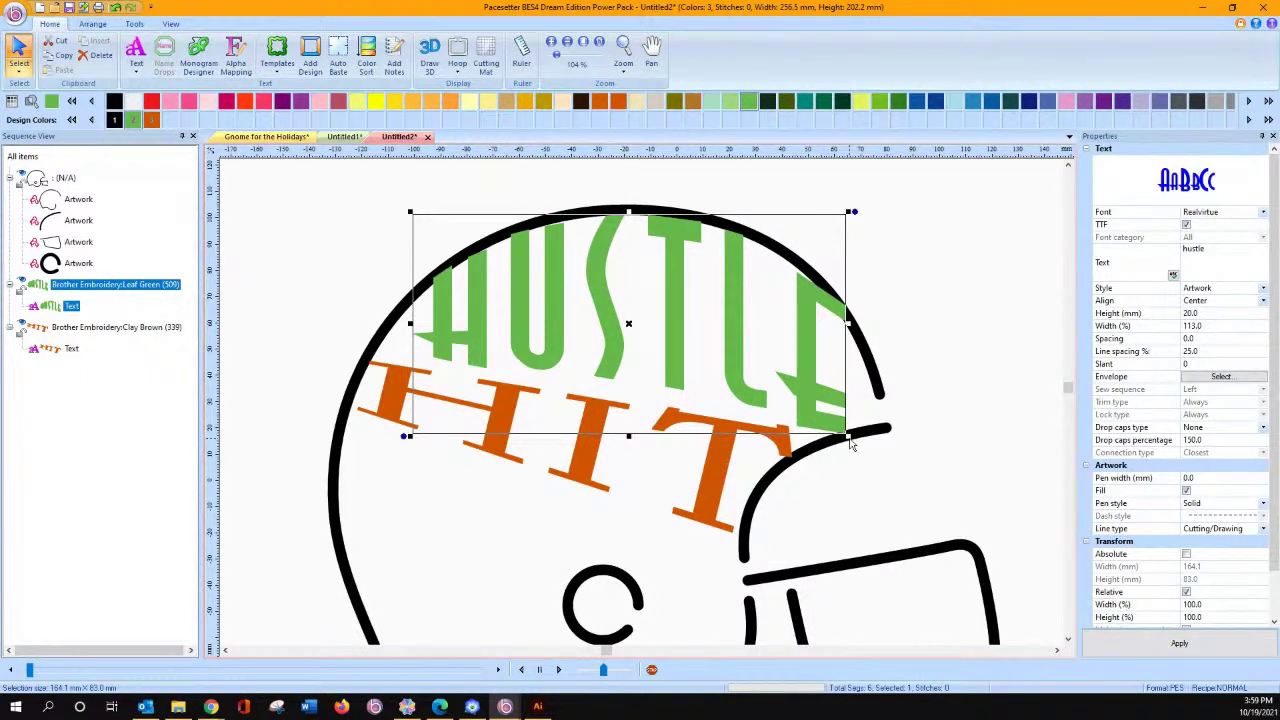
left_click_drag(848, 437, 842, 432)
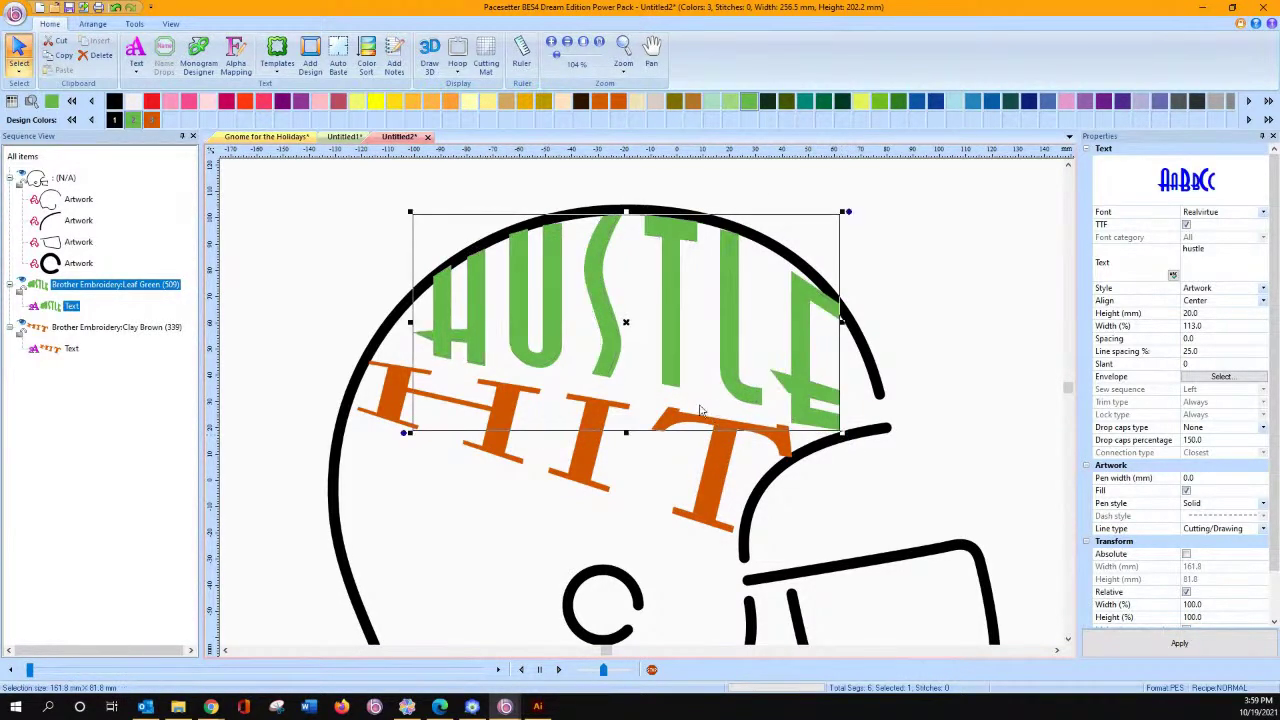
Add a text object reading "NEVER" at the back of the helmet below HIT.
left_click(136, 52)
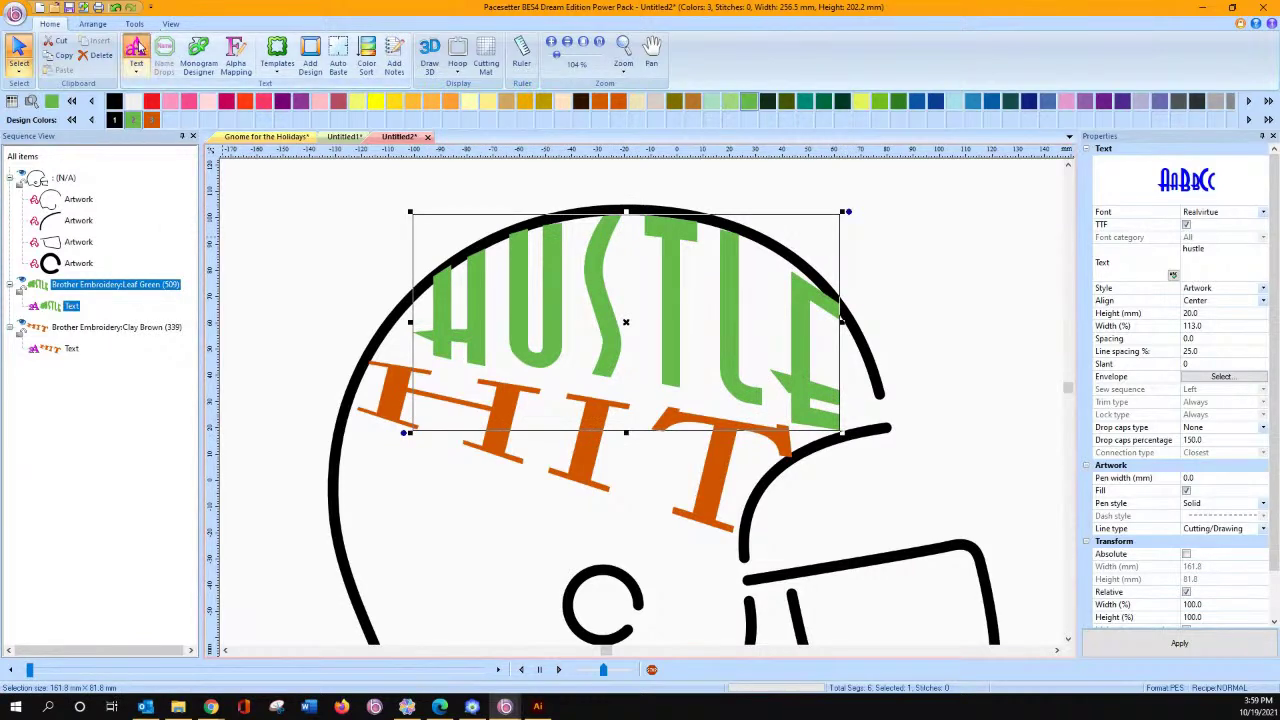
left_click(348, 510)
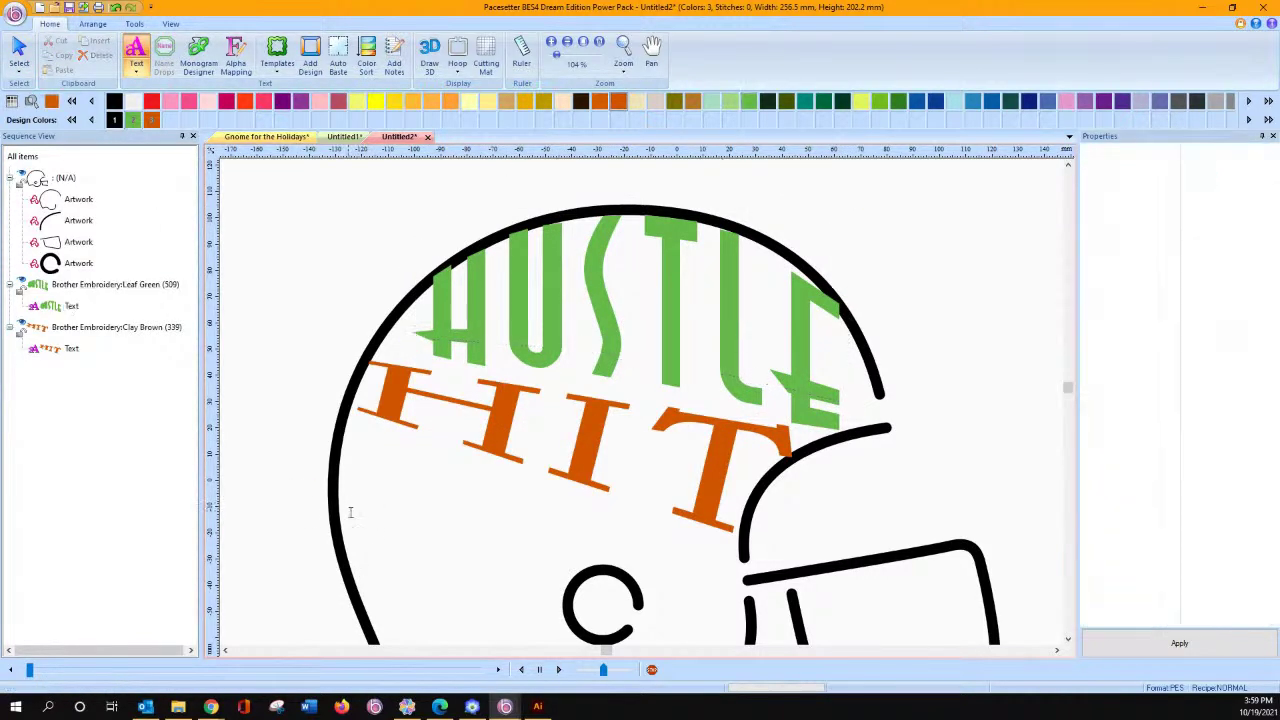
left_click(352, 517)
type("NEVER")
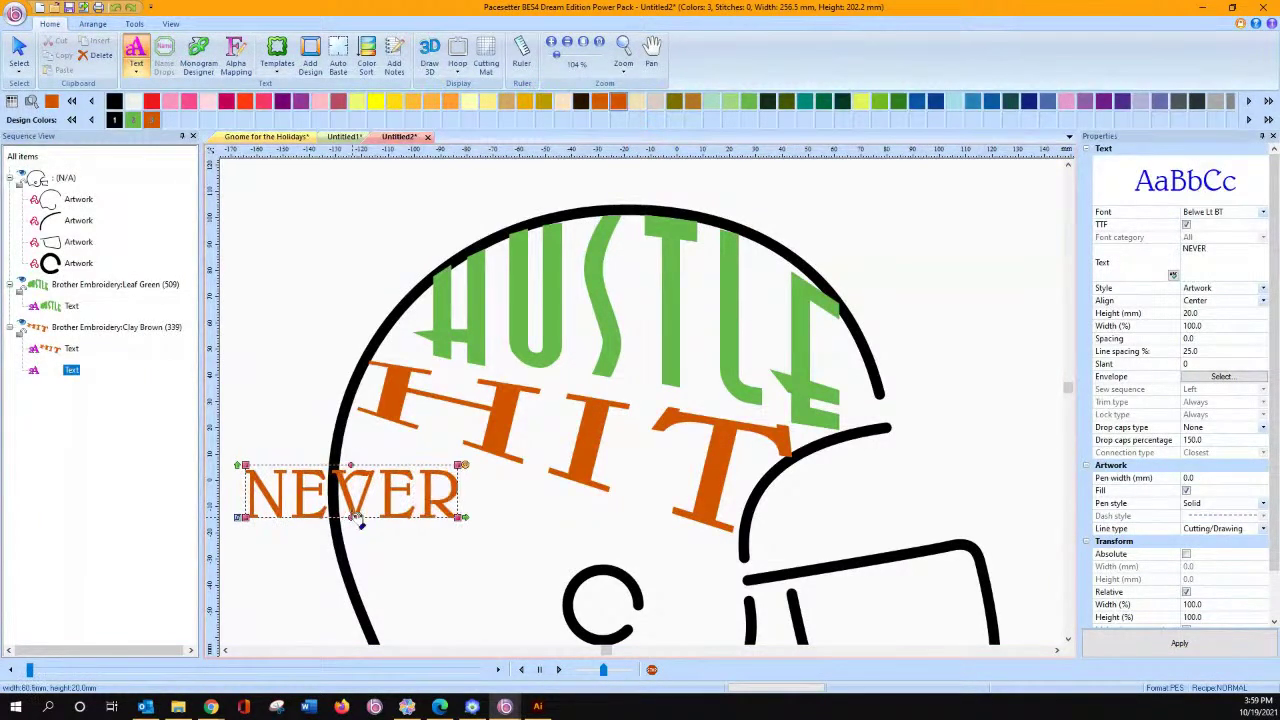
Check the font of the NEVER text in the Untitled1 design and return to Untitled2.
left_click(1263, 213)
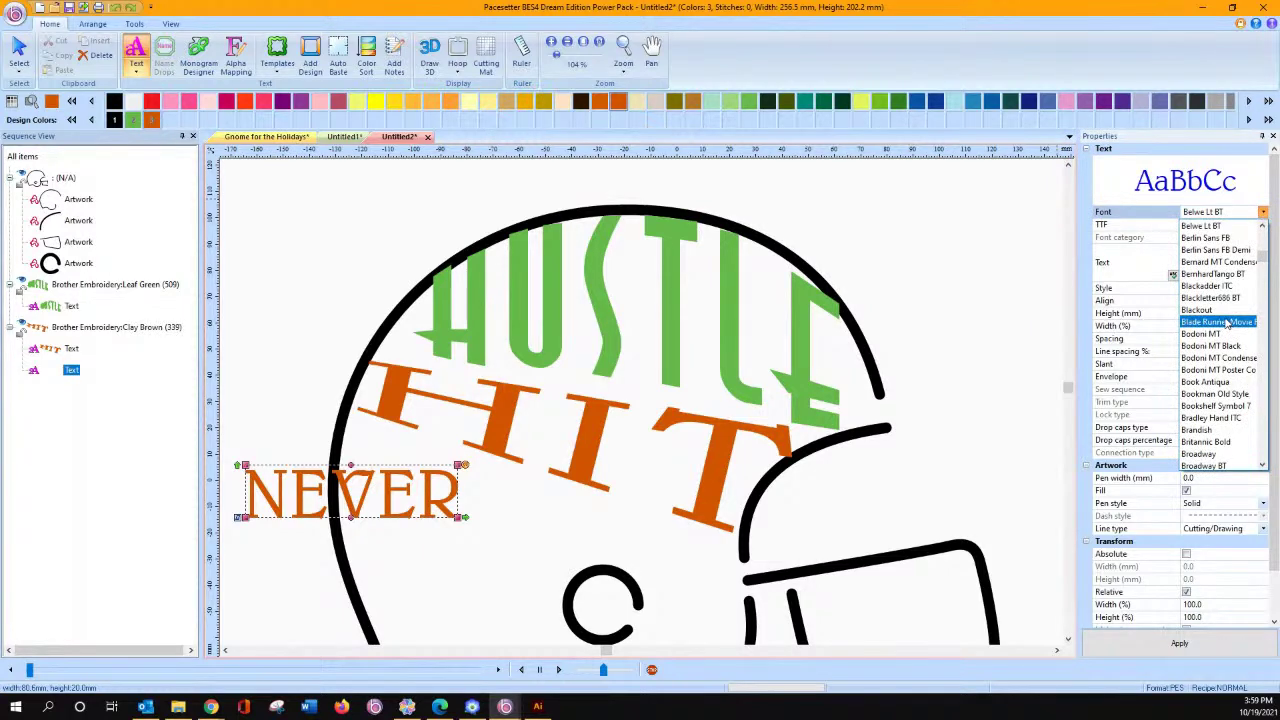
left_click(347, 138)
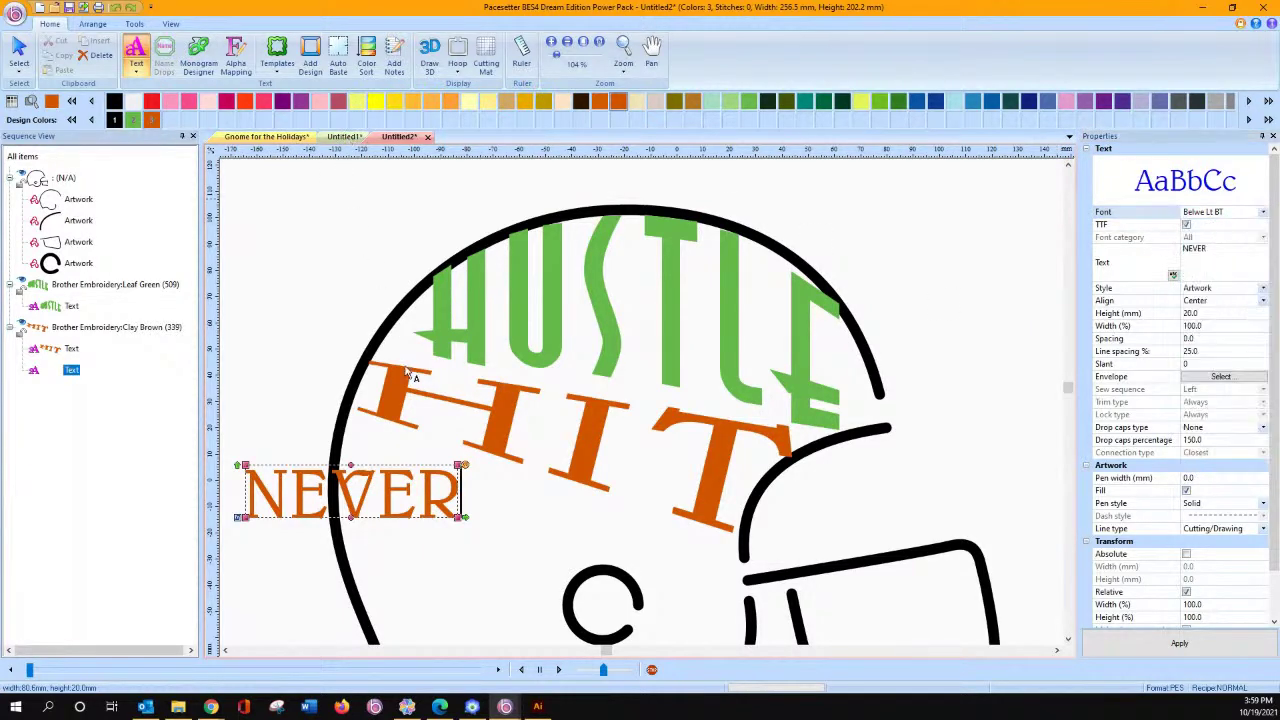
left_click(347, 138)
left_click(443, 431)
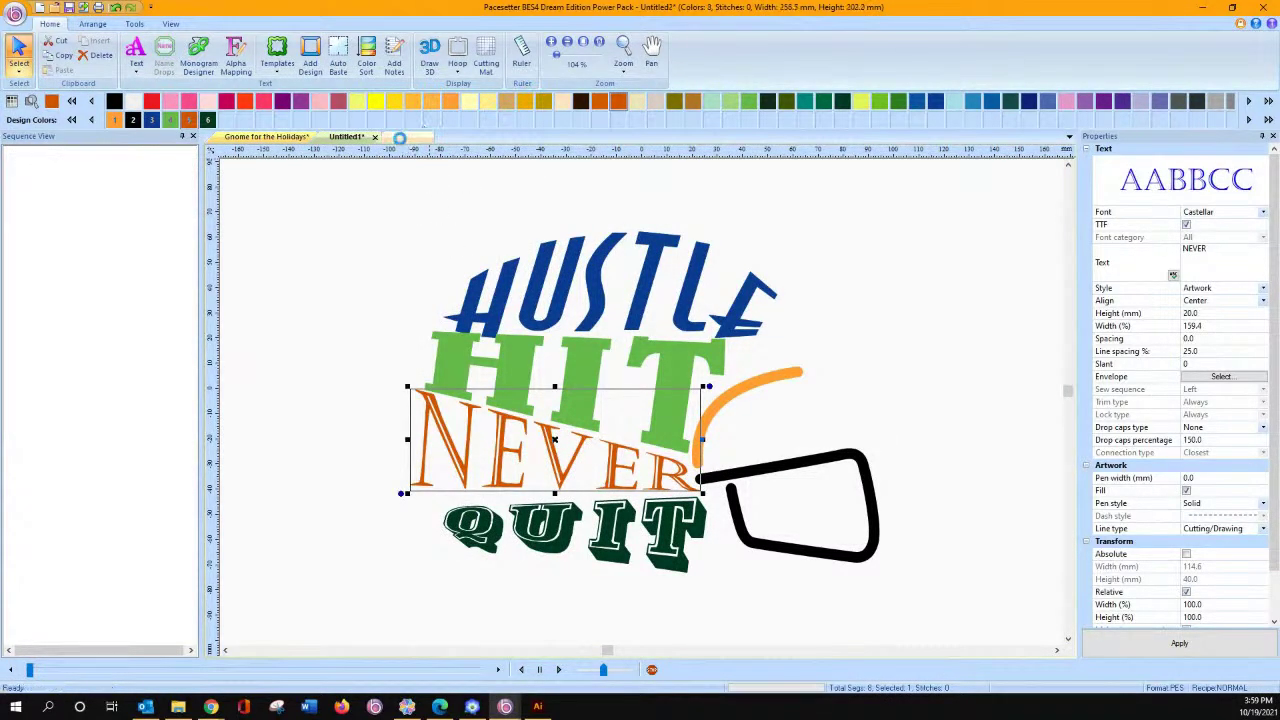
left_click(407, 137)
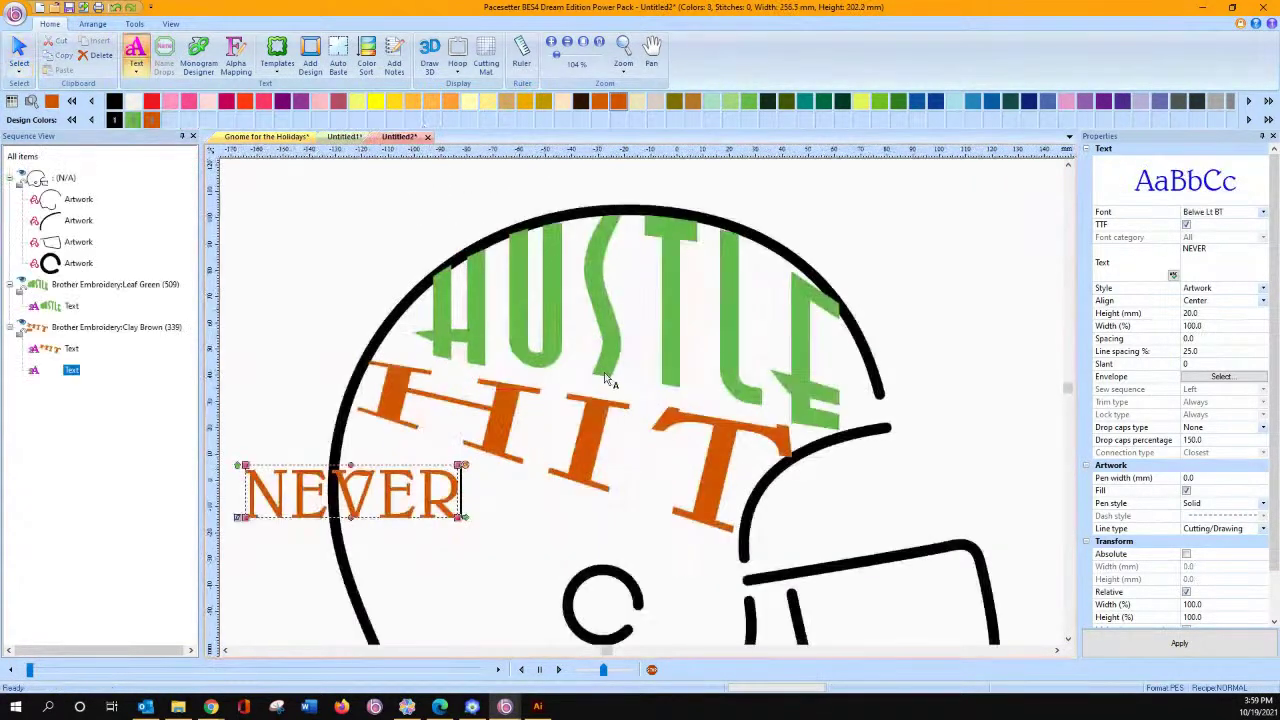
Change NEVER's font to Castellar, apply it, and move the word inside the helmet below HIT.
left_click(1261, 213)
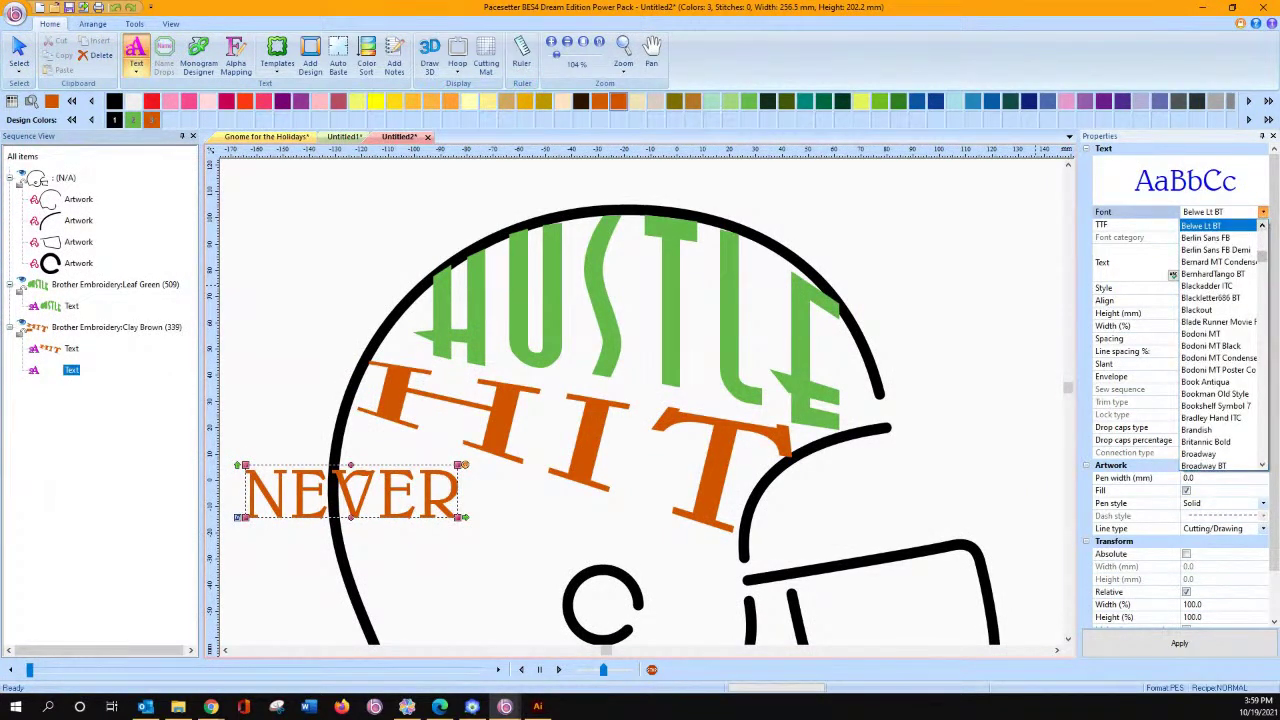
scroll(1263, 460, "down", 5)
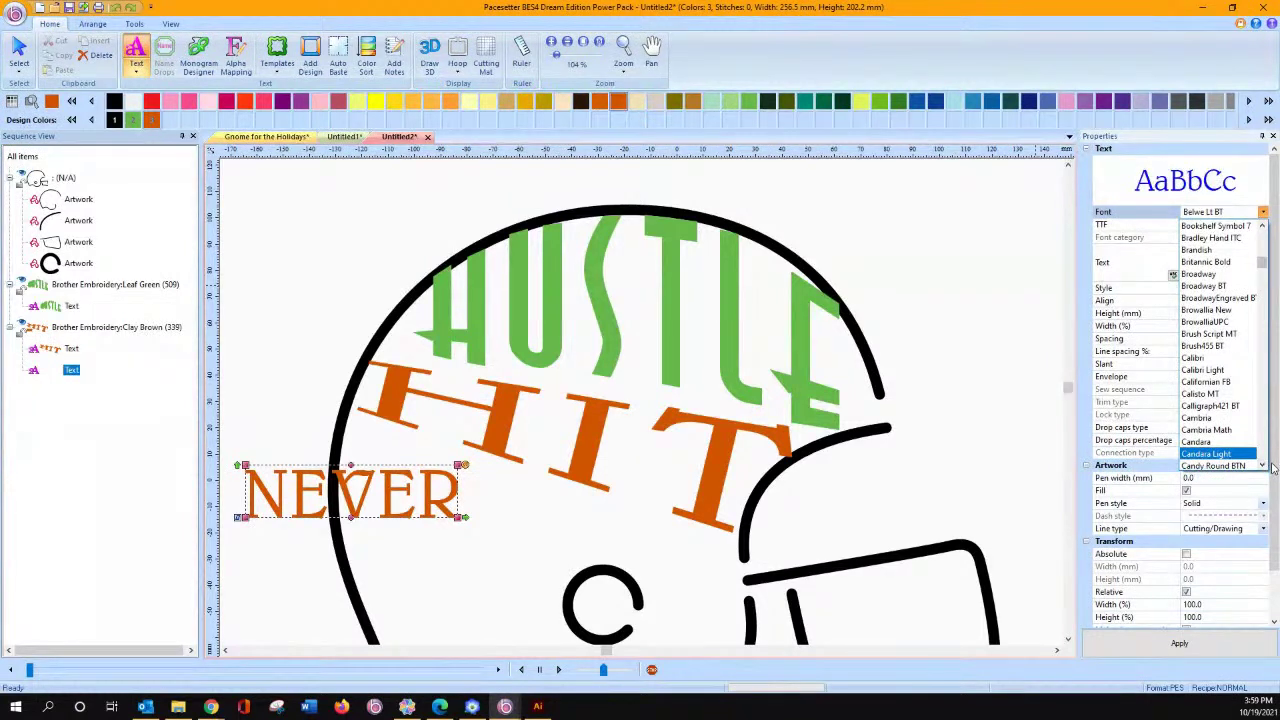
scroll(1262, 467, "down", 4)
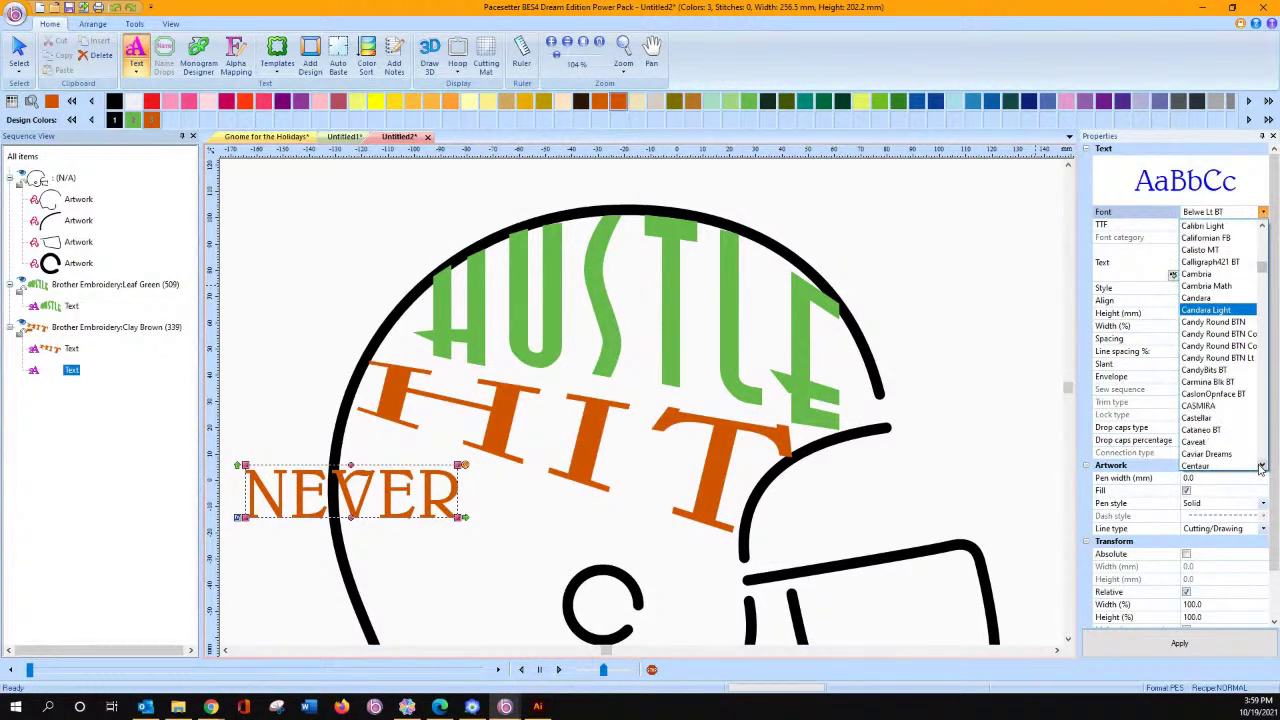
left_click(1200, 417)
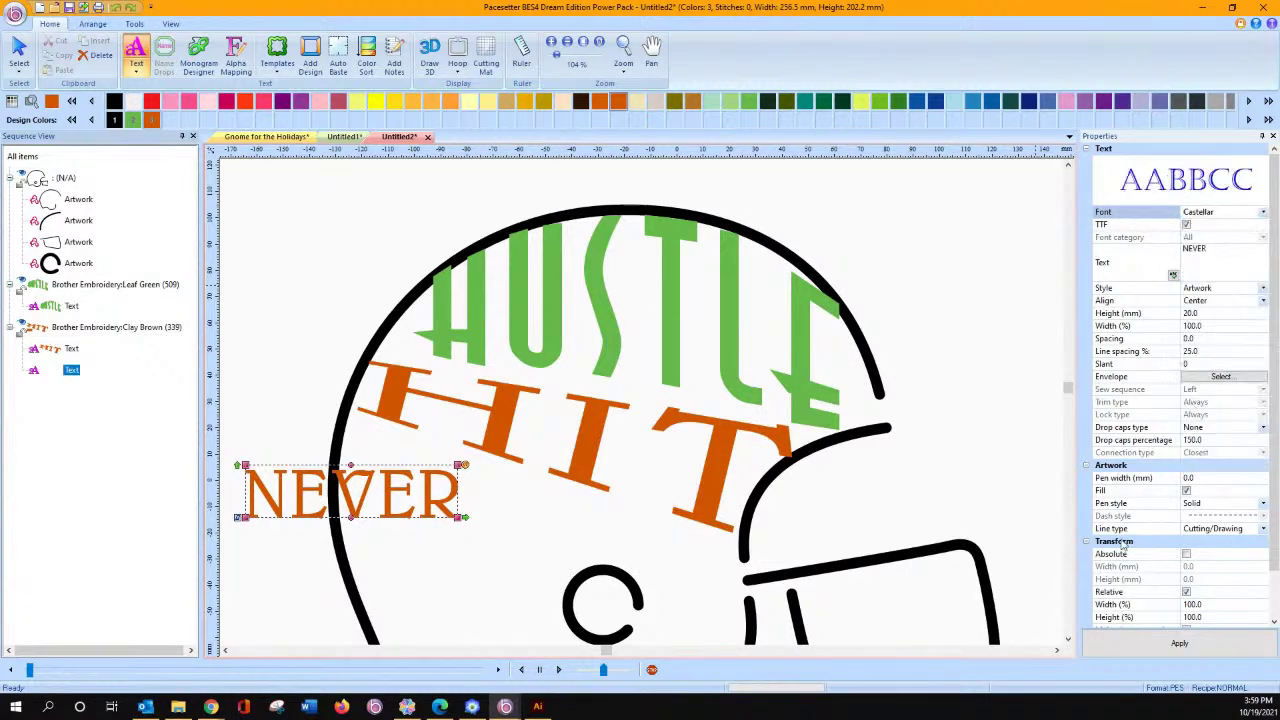
left_click(1125, 644)
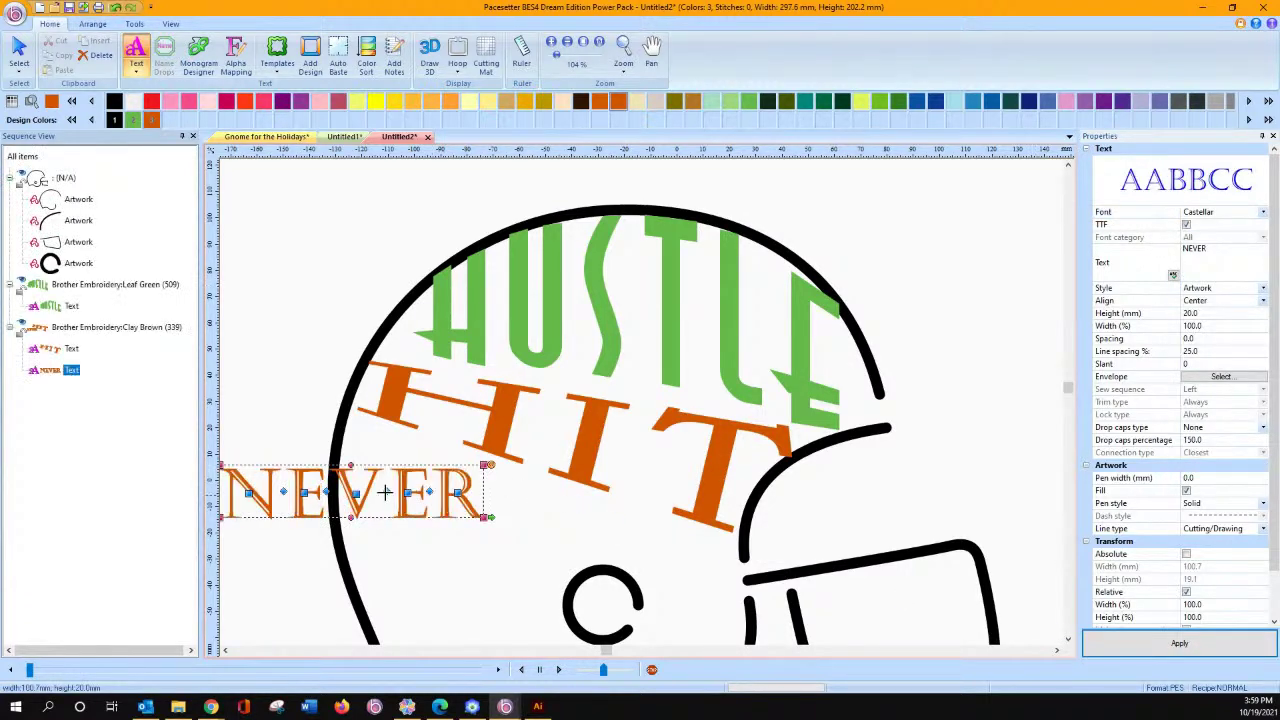
left_click_drag(380, 480, 538, 521)
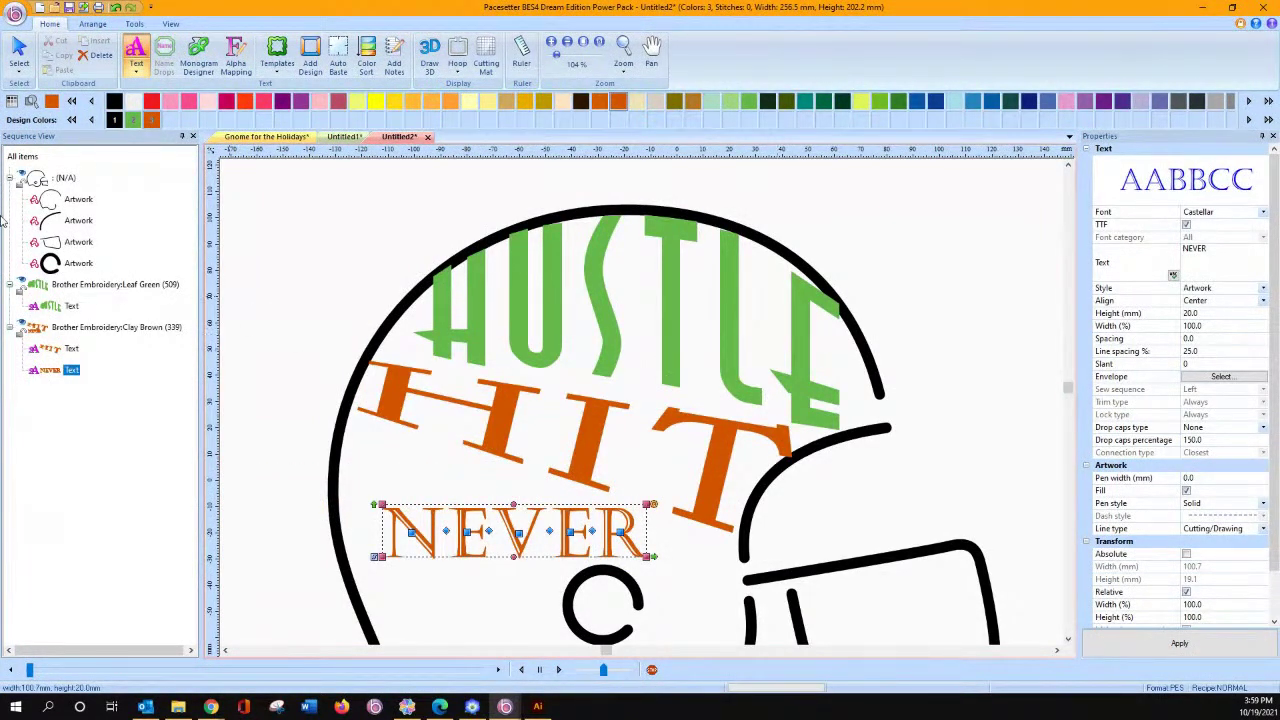
Delete the ear-hole circle artwork and apply the Pennant Left envelope to the NEVER text.
left_click(78, 263)
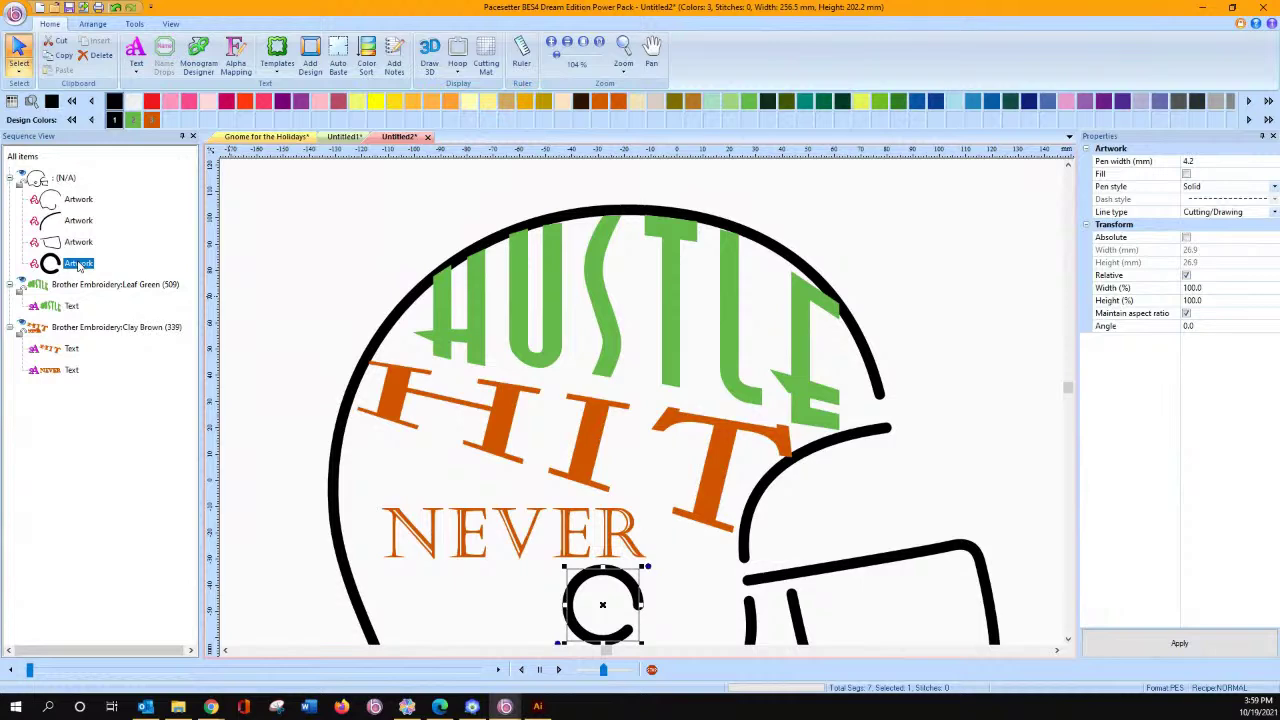
key("Delete")
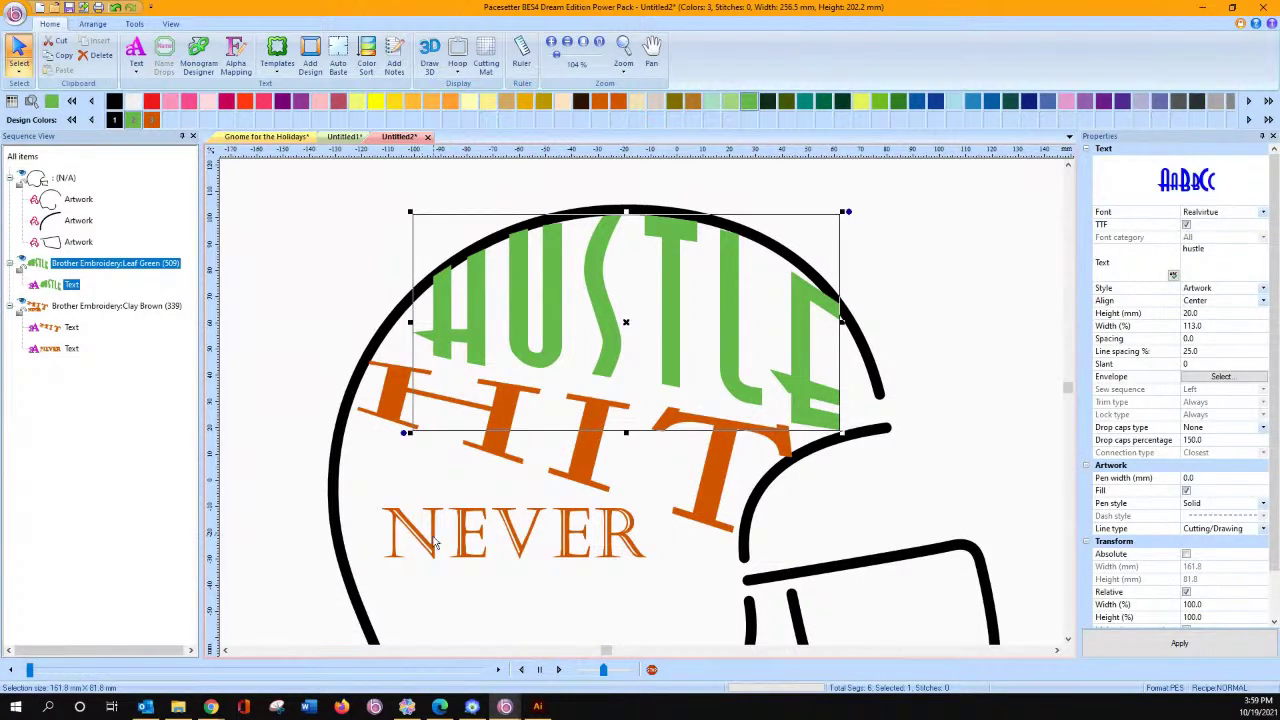
left_click(435, 541)
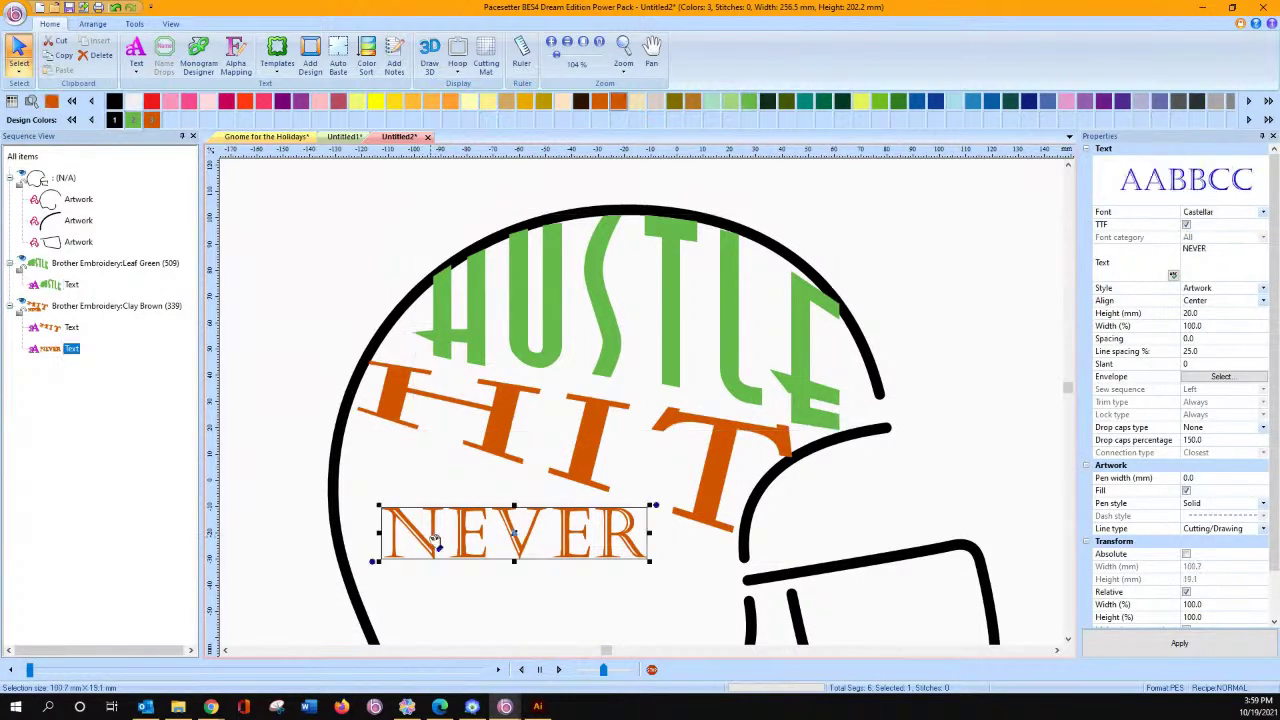
left_click(1195, 378)
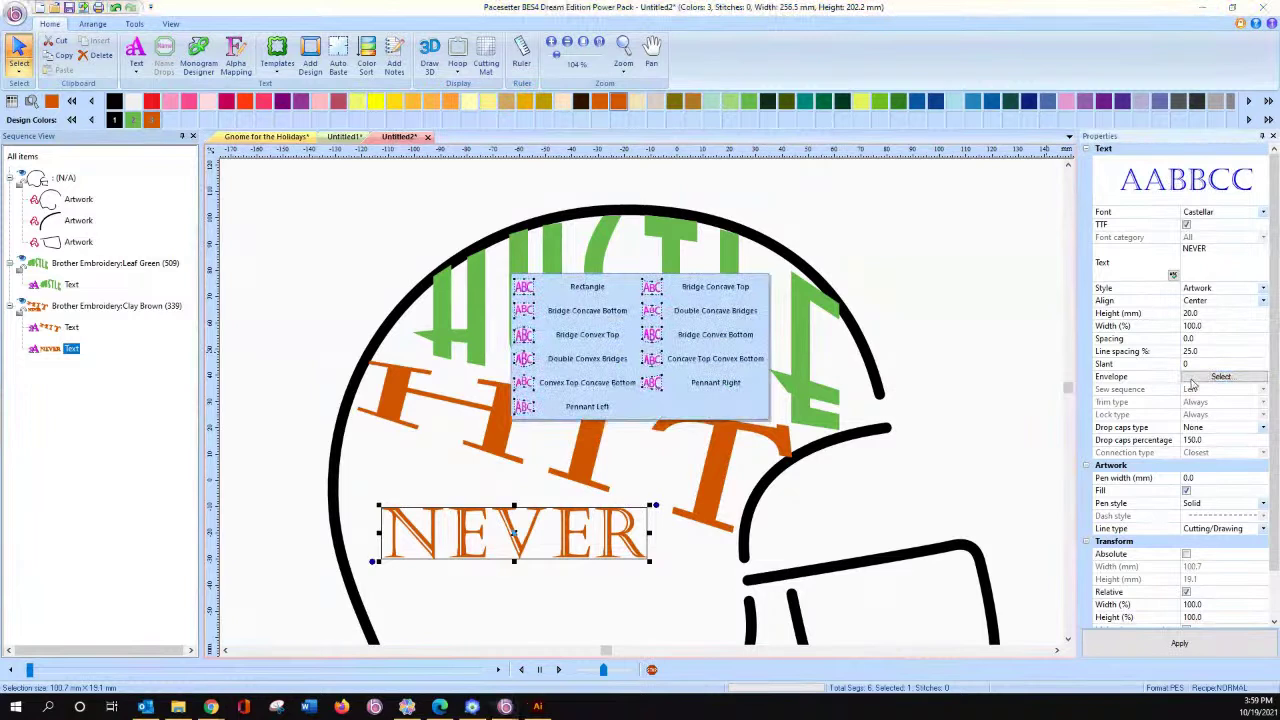
left_click(583, 410)
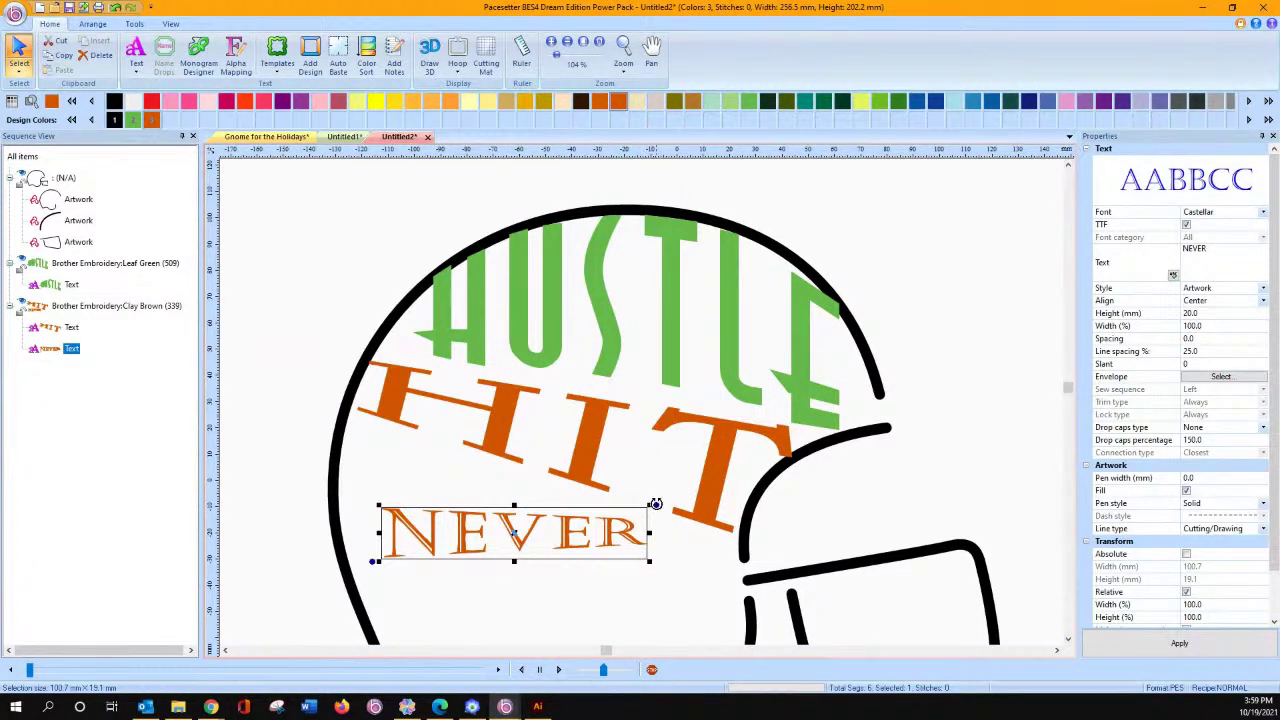
Rotate NEVER slightly clockwise and reshape its envelope to about 129.6 by 52.4 mm, sloping its top edge along HIT.
left_click_drag(655, 508, 652, 514)
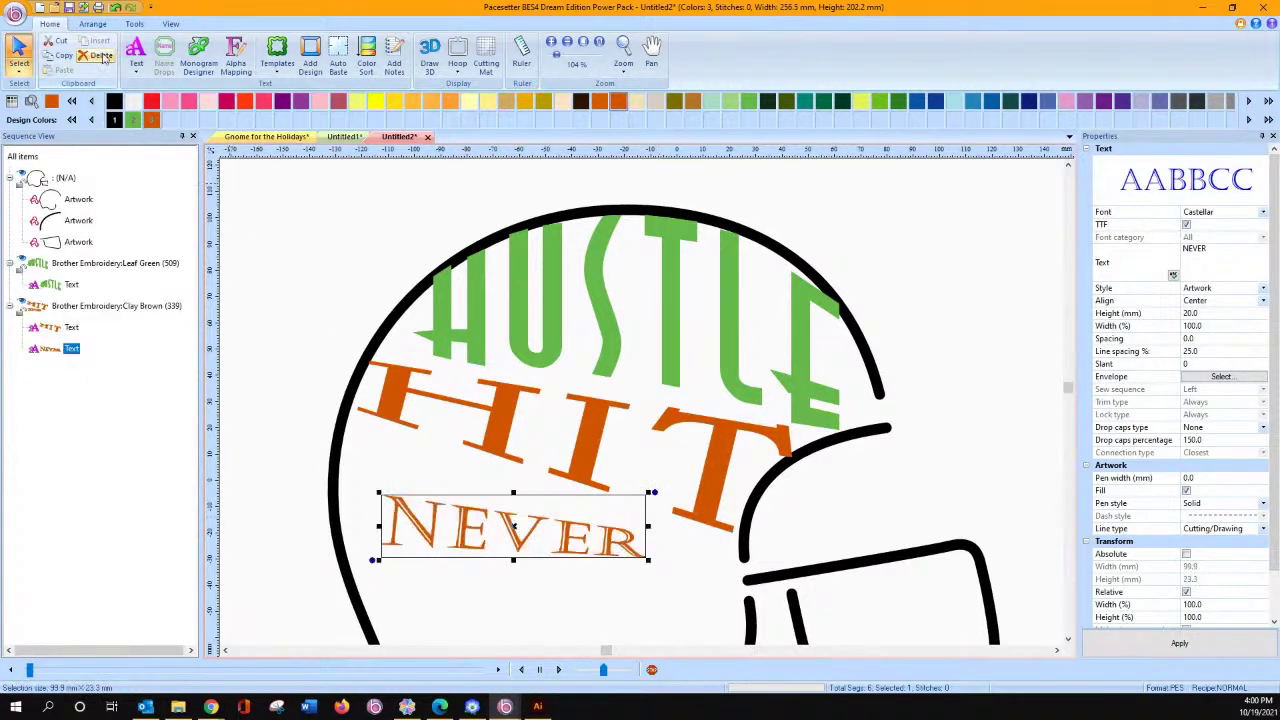
left_click(136, 55)
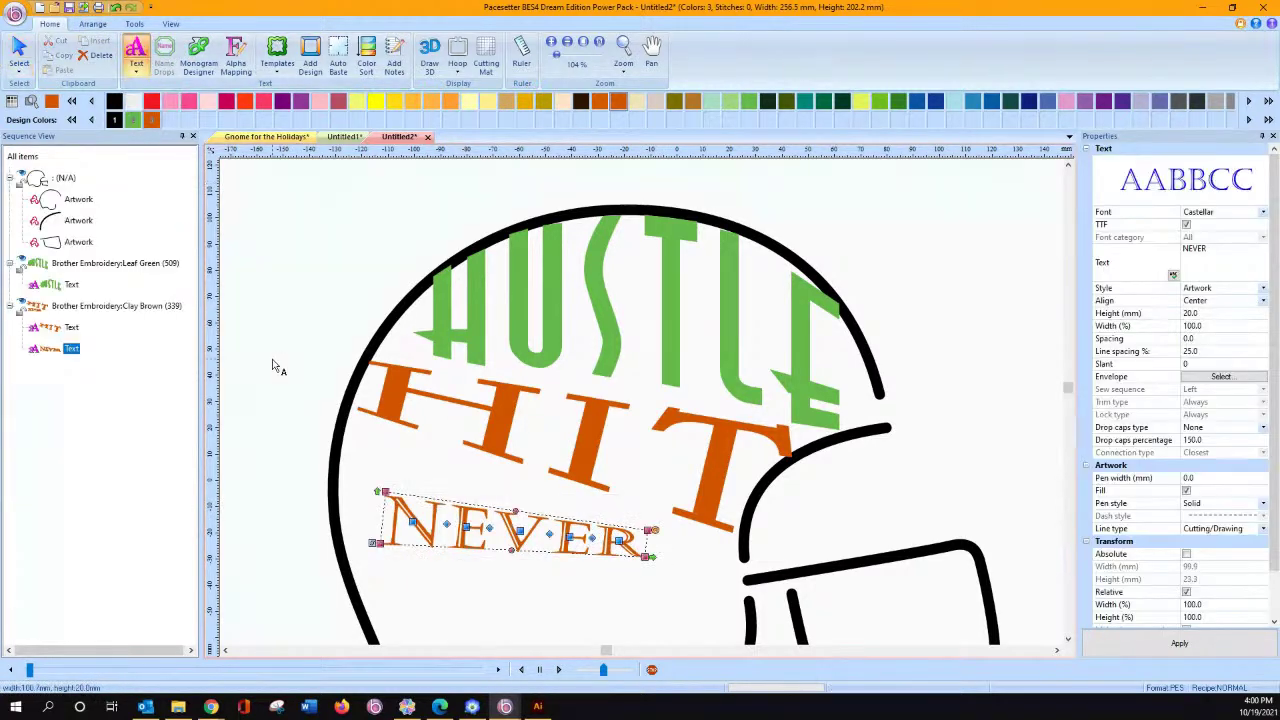
left_click_drag(375, 491, 372, 442)
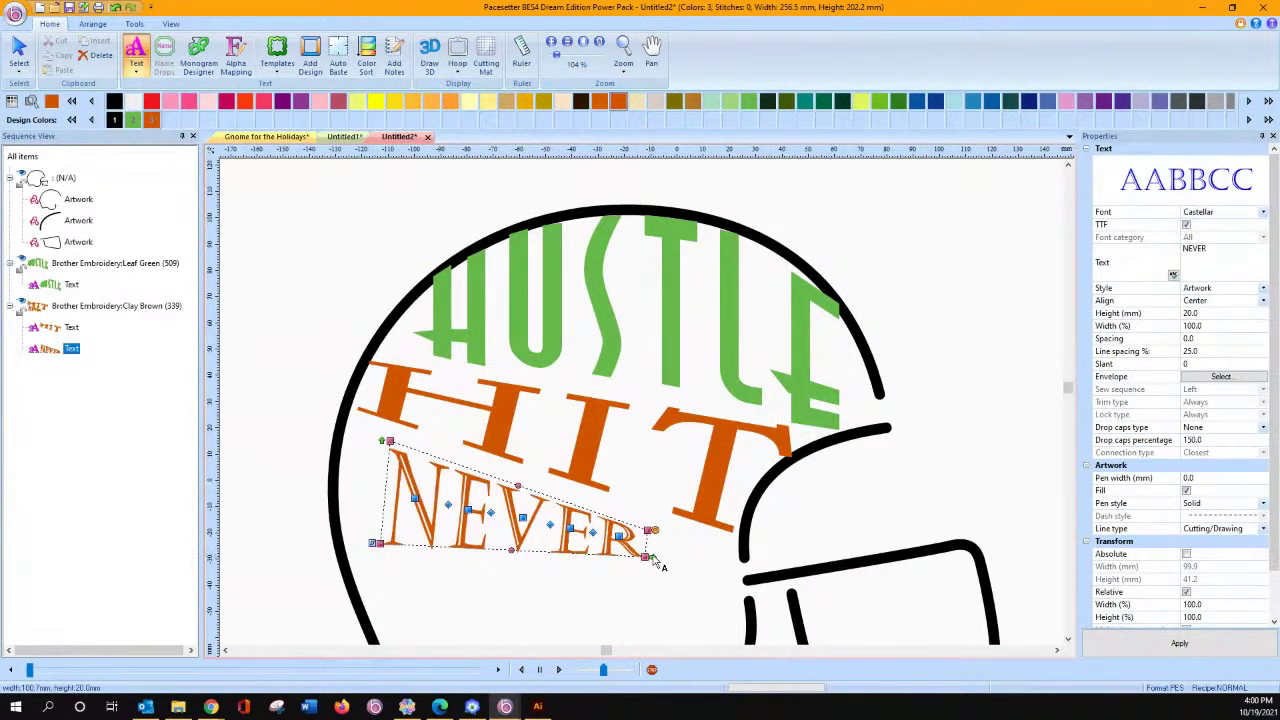
left_click_drag(651, 556, 729, 574)
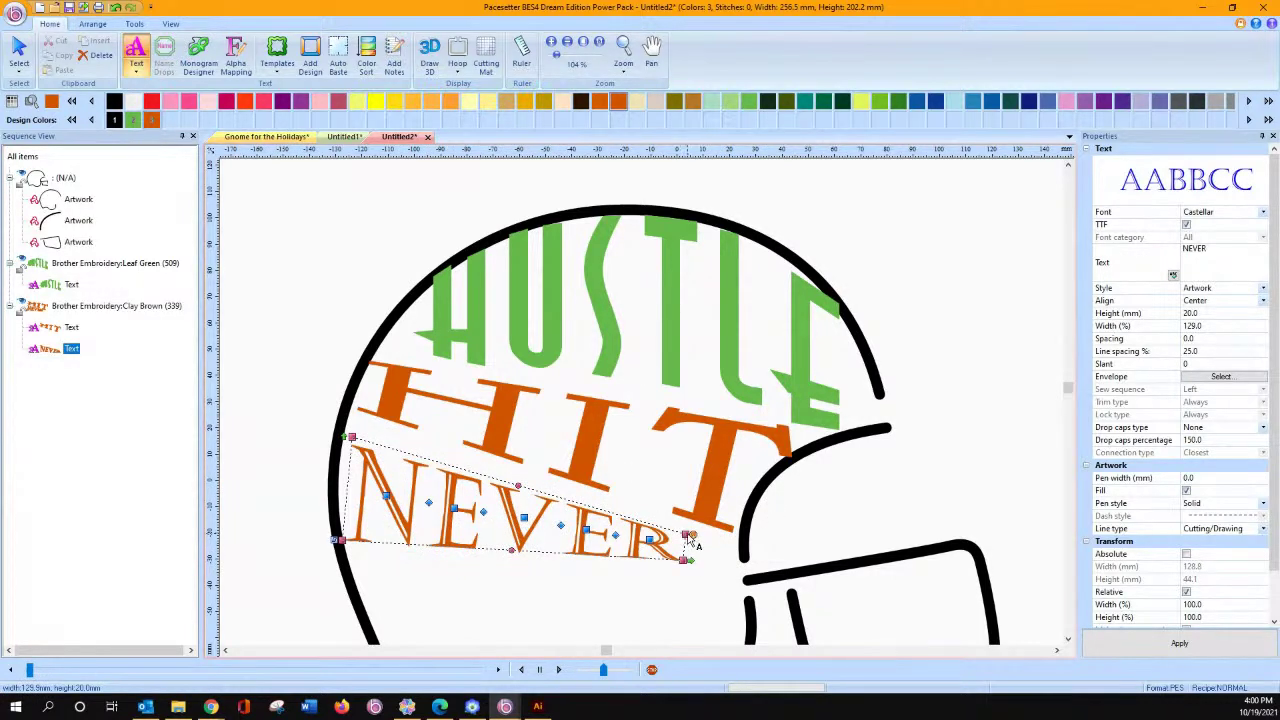
left_click_drag(687, 534, 690, 525)
left_click_drag(343, 546, 364, 566)
left_click_drag(352, 437, 352, 418)
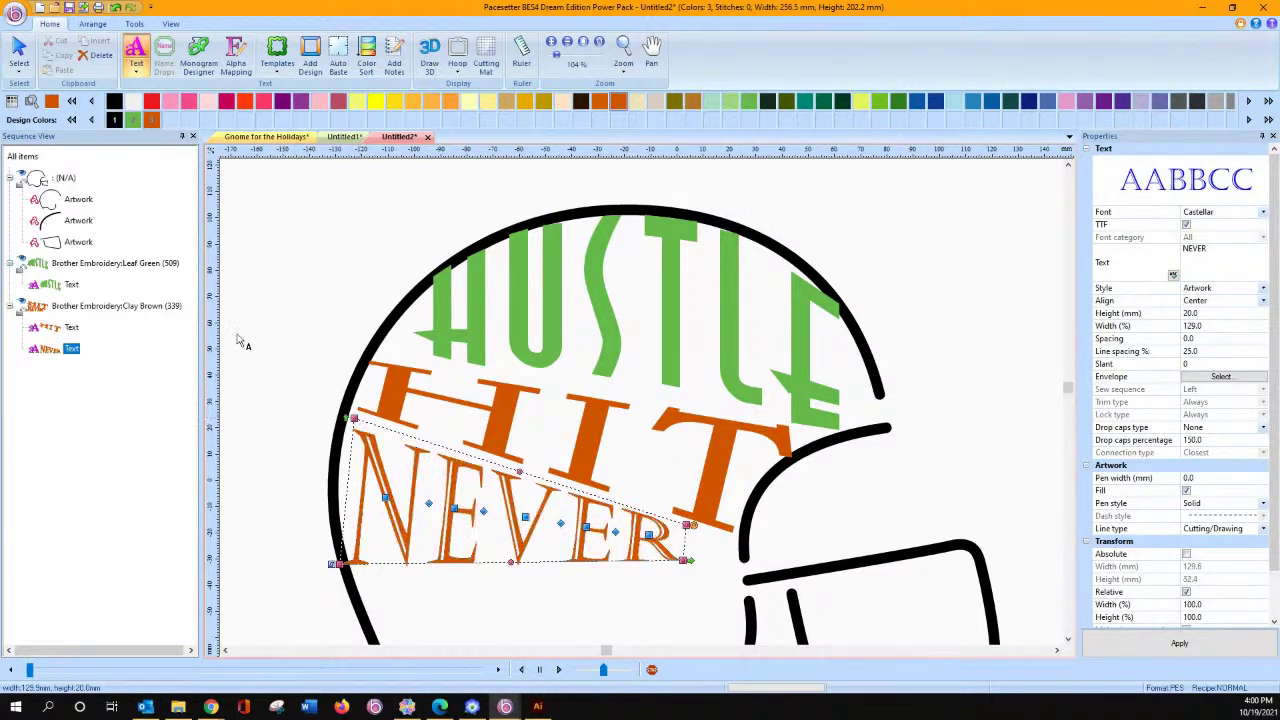
Stretch NEVER horizontally to about 152.2 mm toward the face opening and move it slightly down away from HIT.
left_click(20, 50)
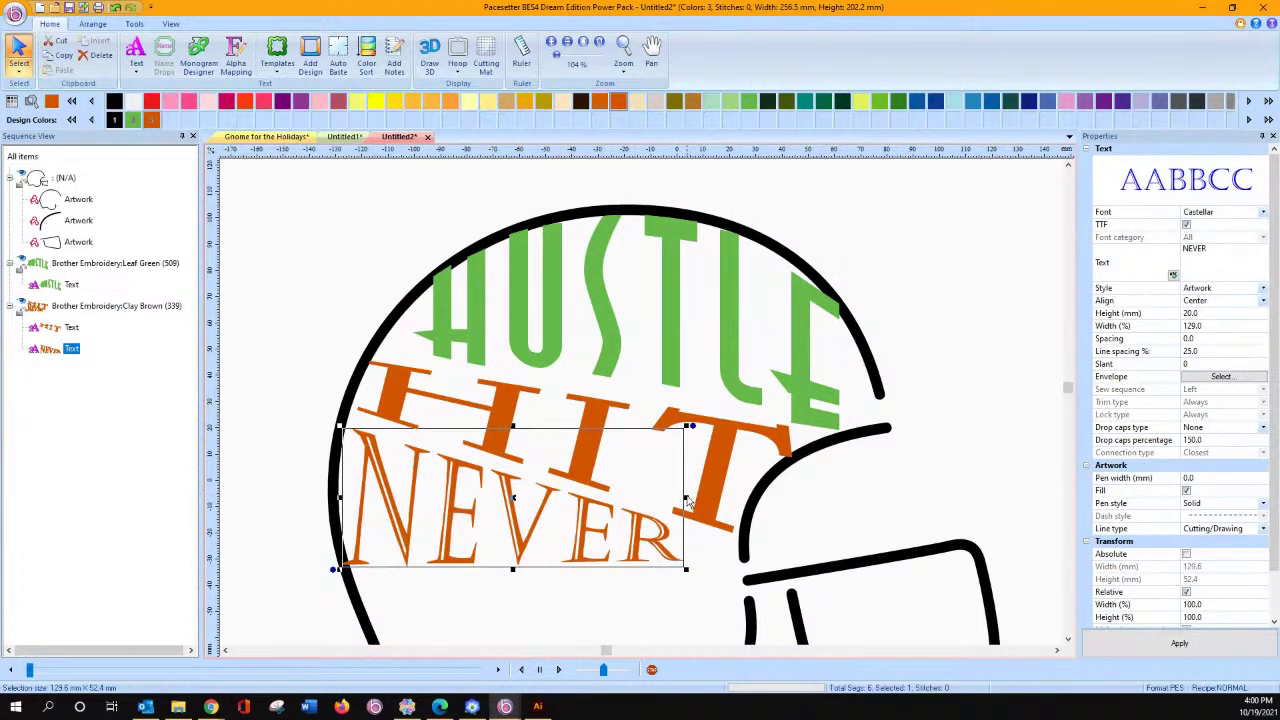
left_click_drag(688, 500, 746, 499)
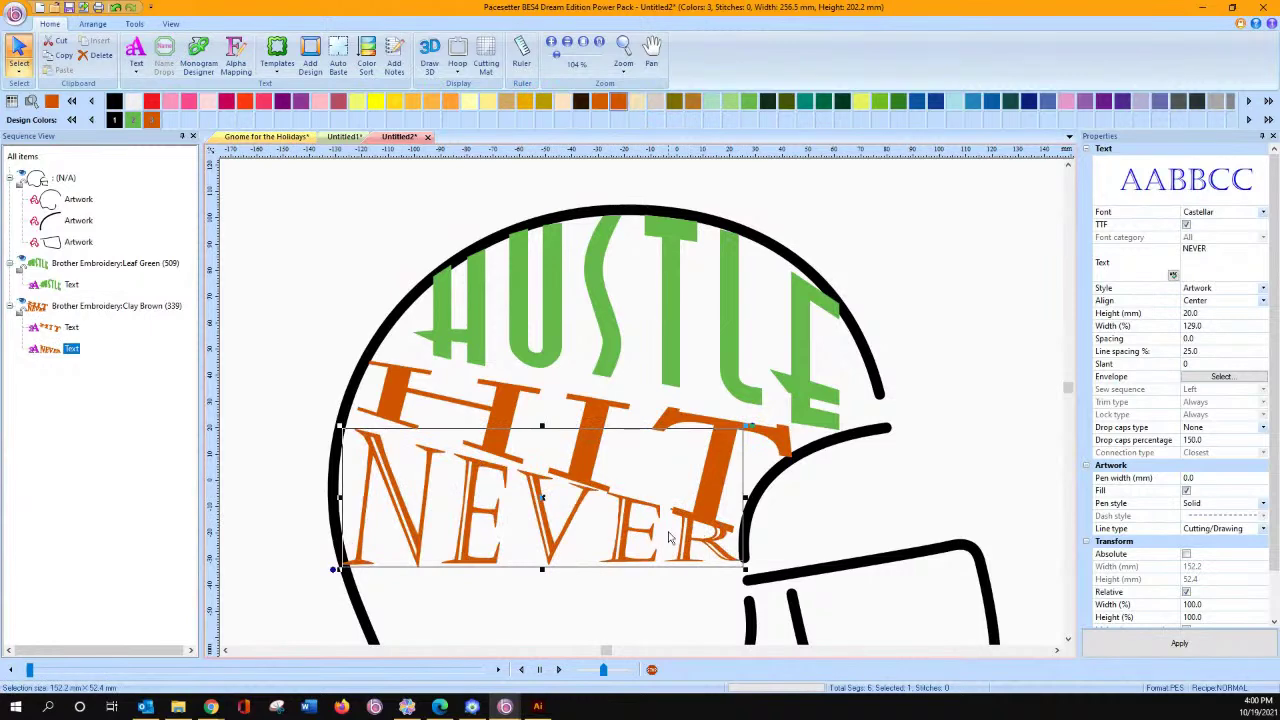
left_click_drag(651, 531, 650, 541)
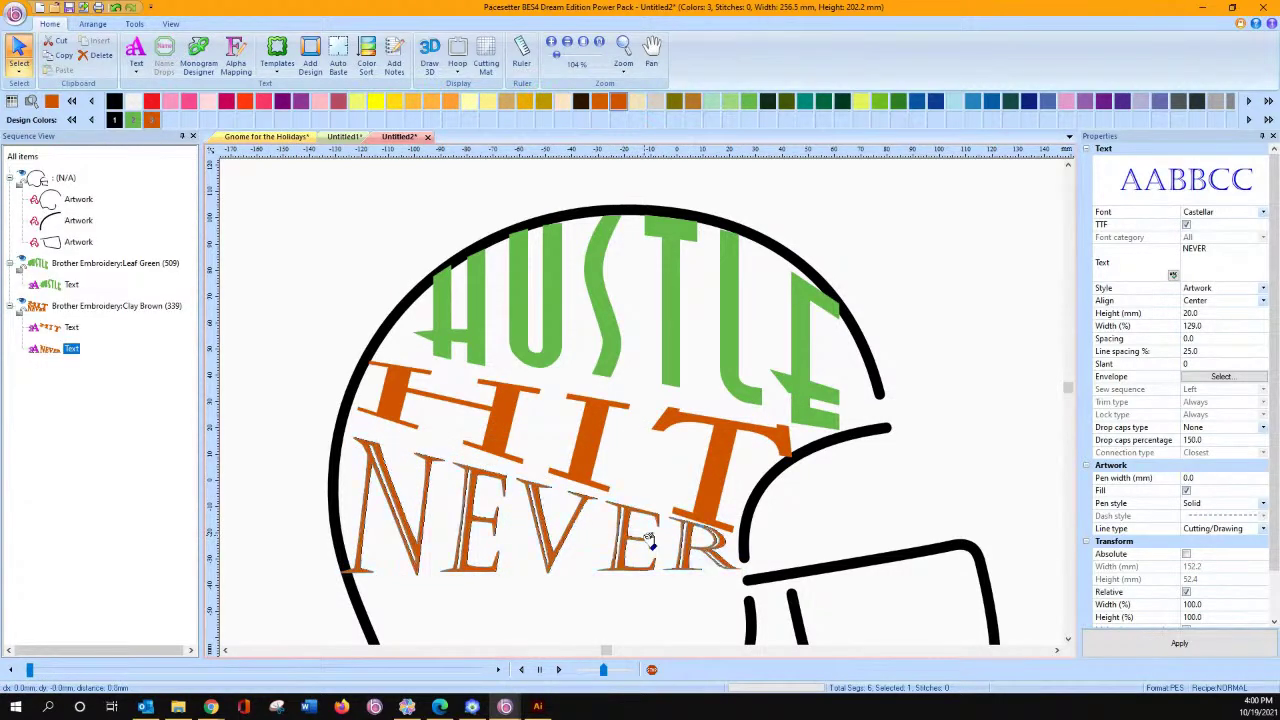
Raise the upper back corner of NEVER's envelope toward HIT and recolor the word Deep Green (808).
left_click(136, 52)
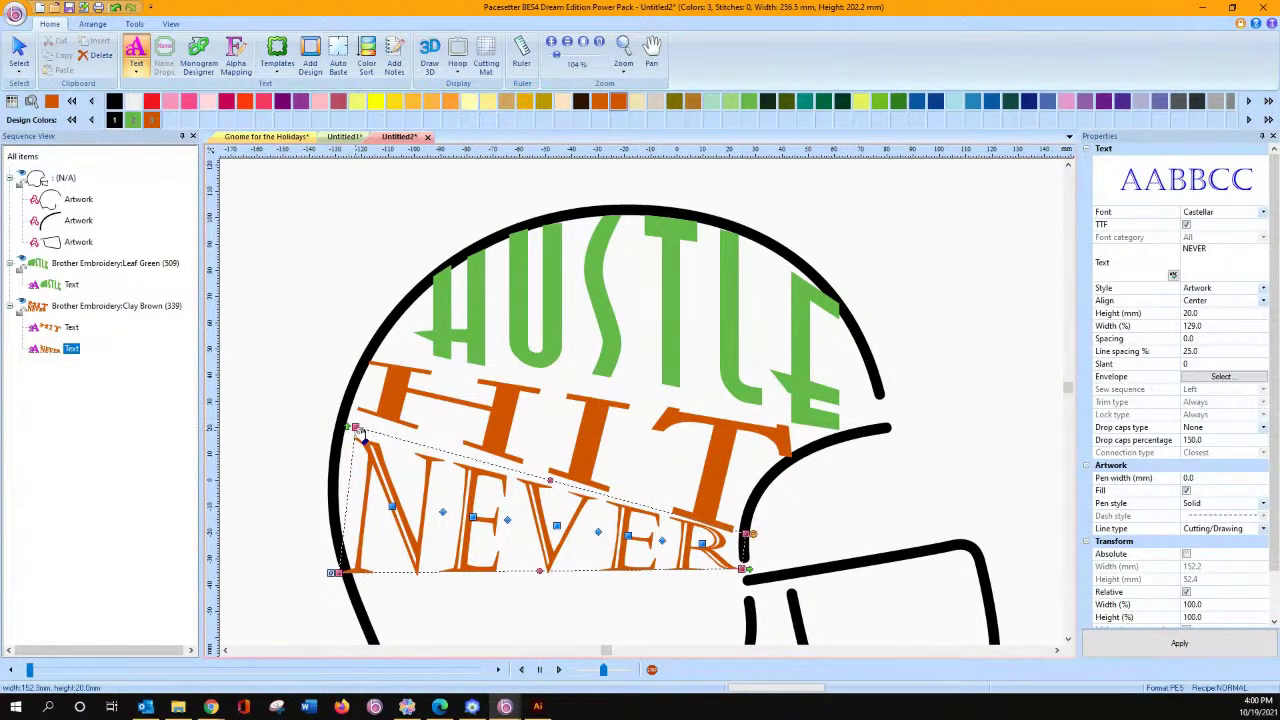
left_click(357, 431)
left_click_drag(357, 431, 357, 417)
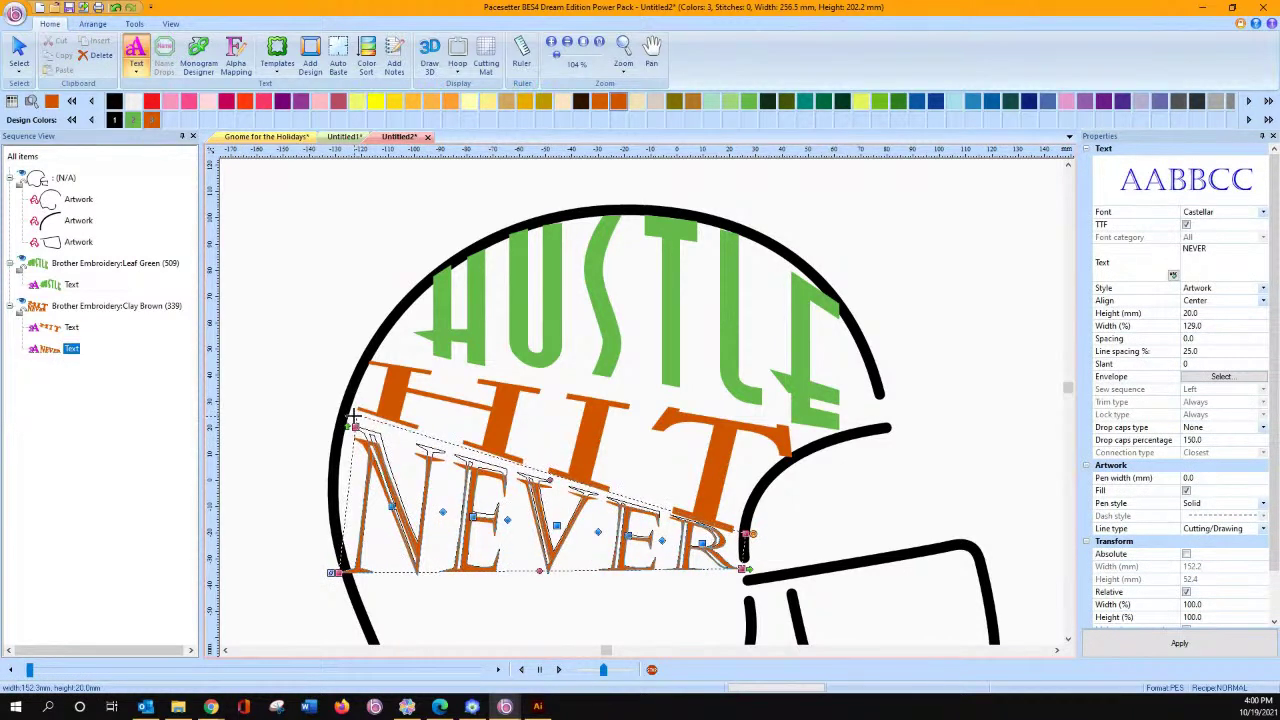
left_click(842, 101)
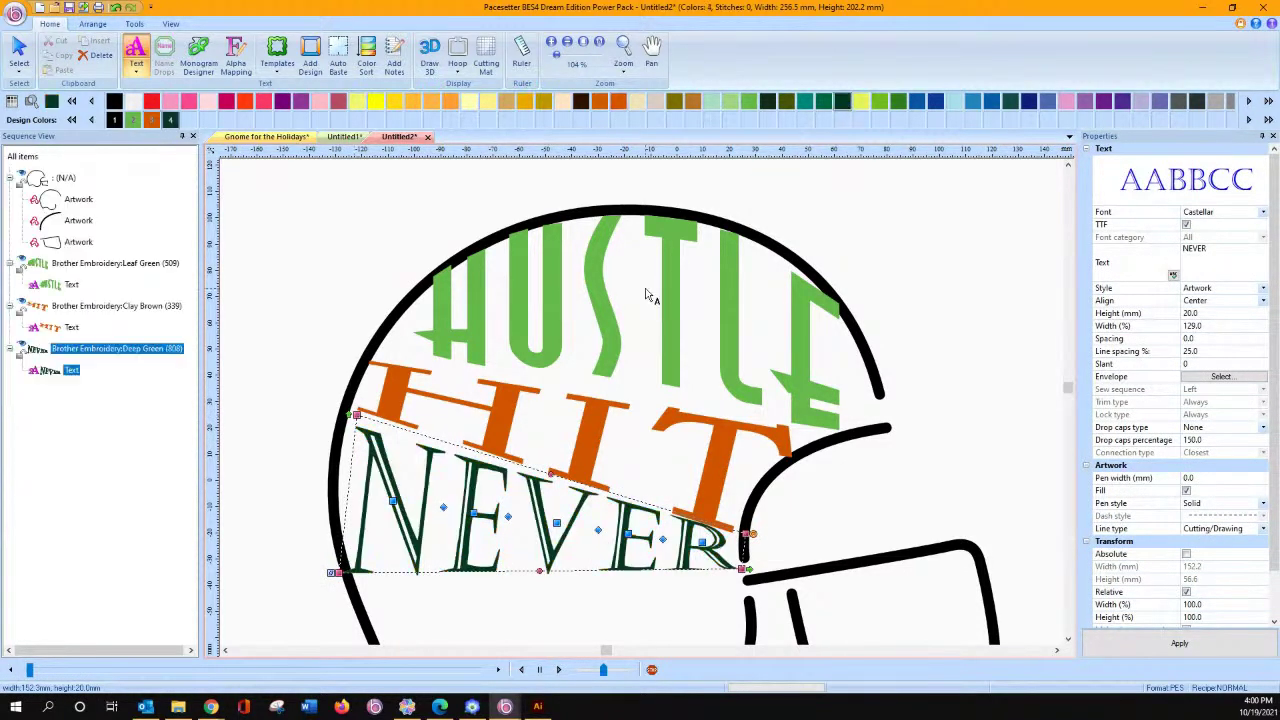
Add a text object reading "QUIT" in the lower back of the helmet below NEVER and select it.
left_click(1067, 641)
left_click(1067, 641)
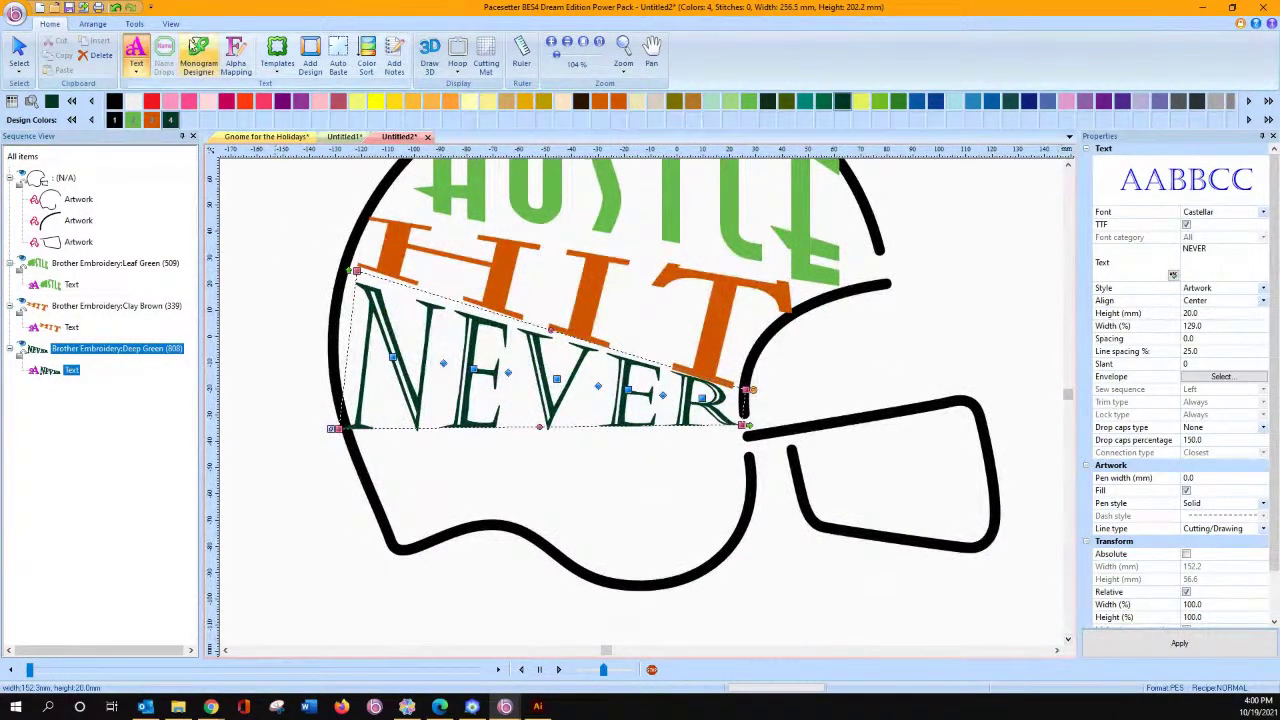
left_click(136, 50)
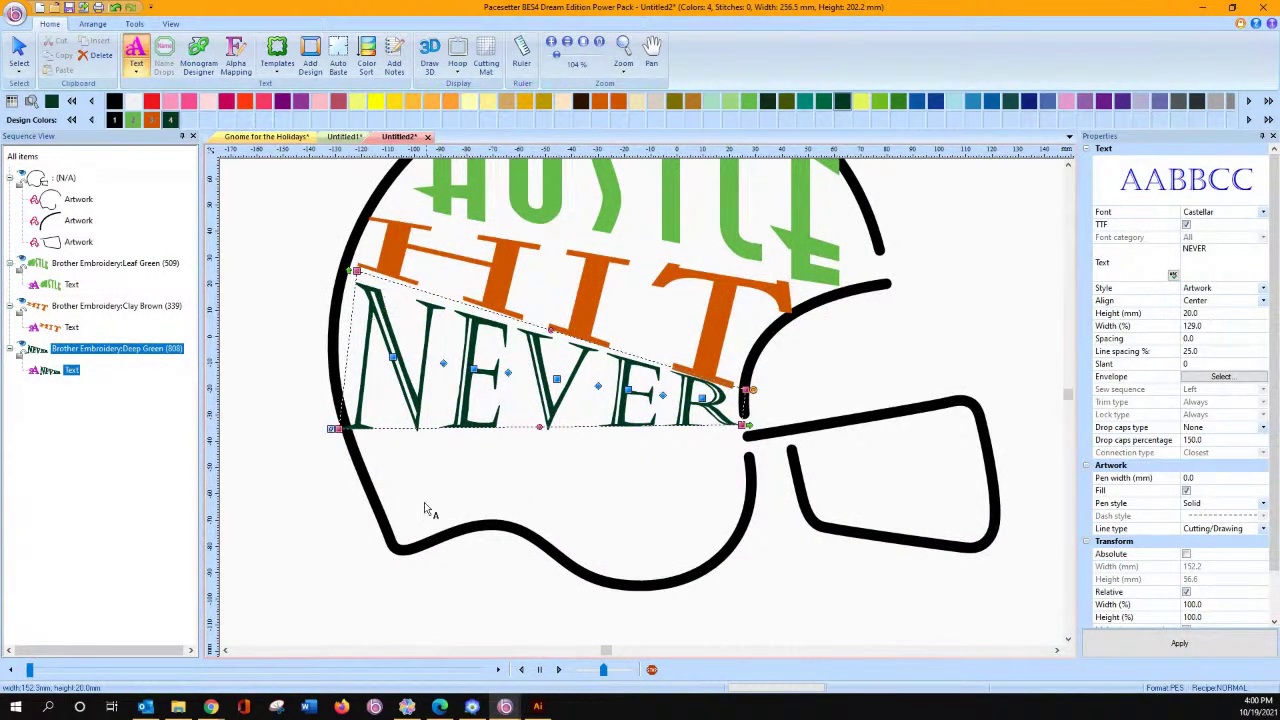
left_click(393, 486)
left_click(401, 480)
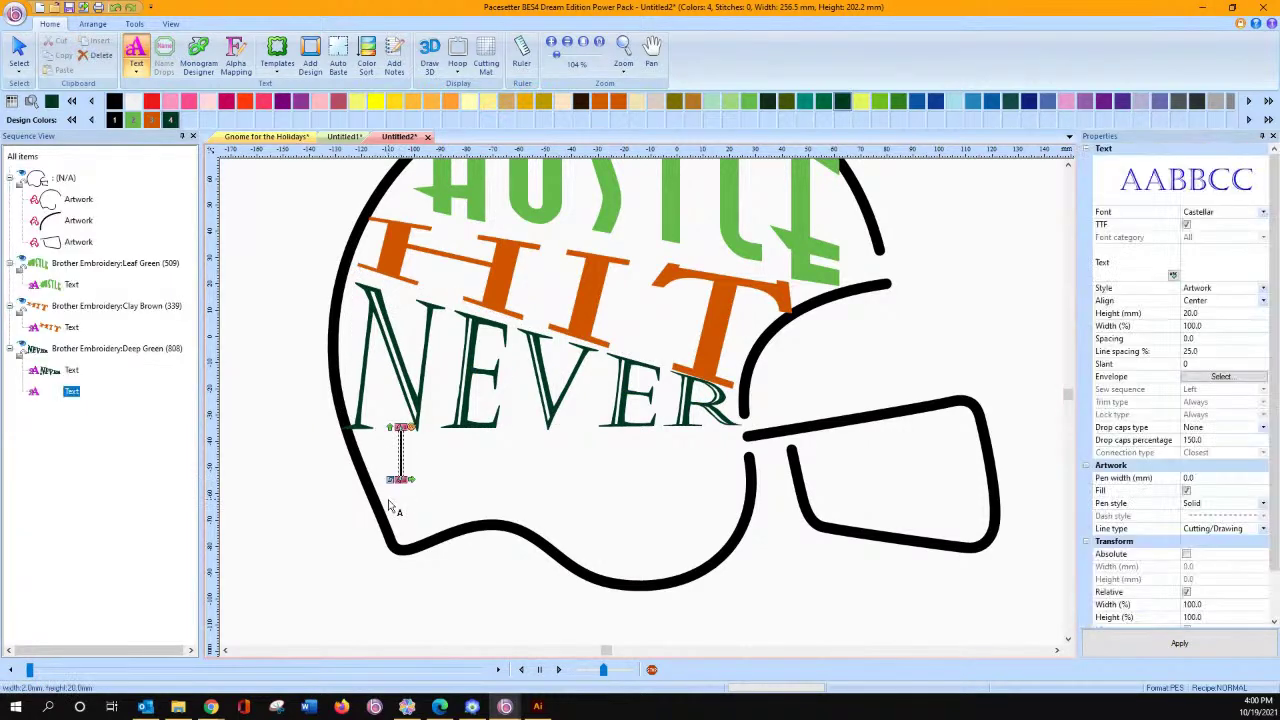
type("QUIT")
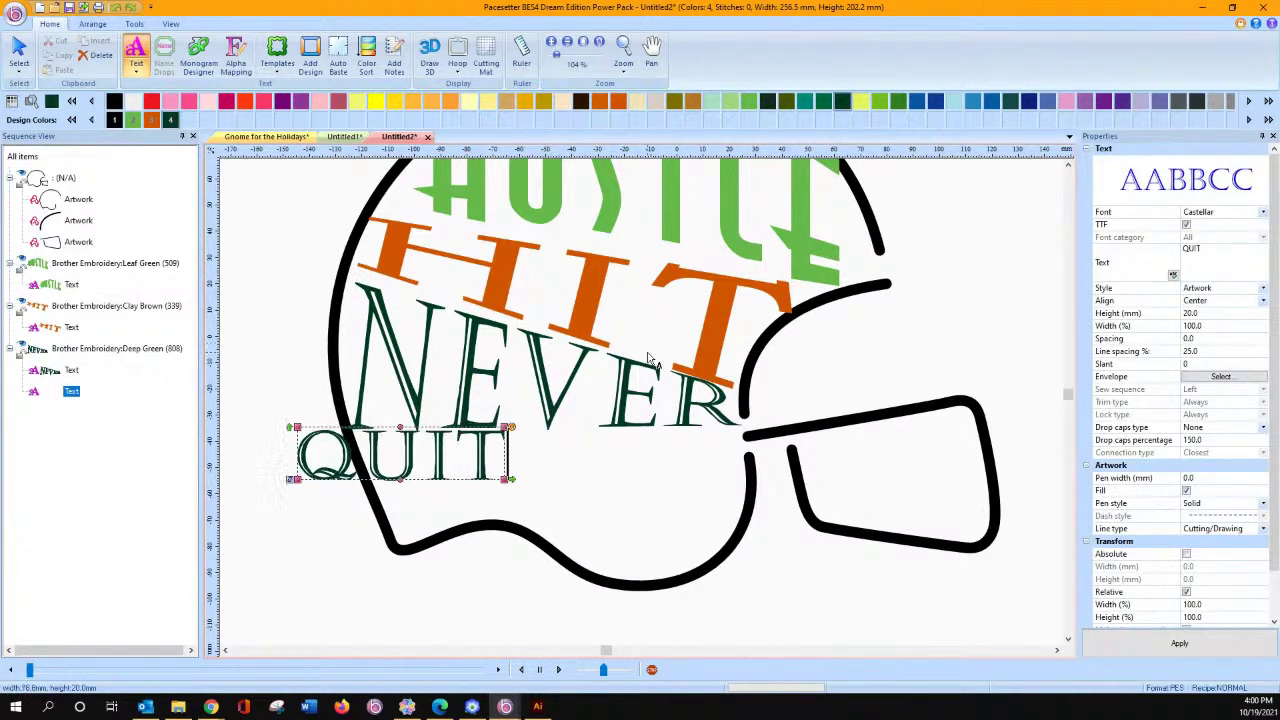
left_click(19, 50)
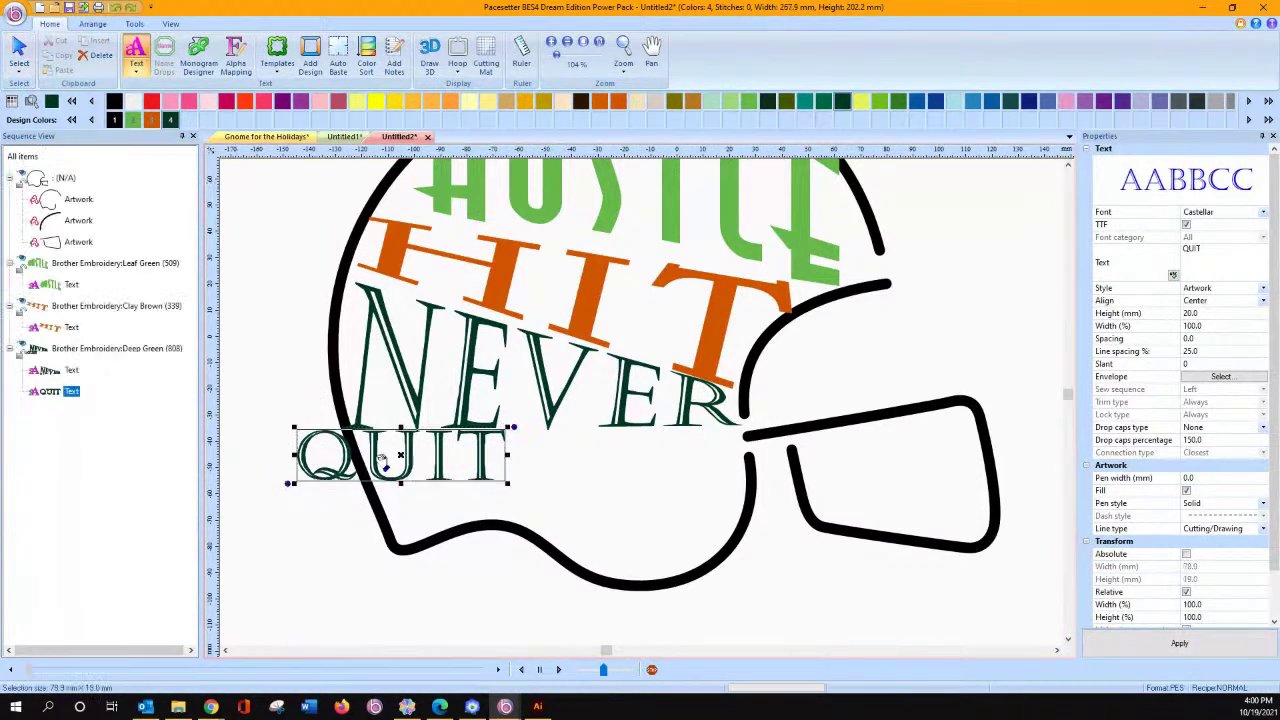
Check the font of the QUIT text in the Untitled1 design and return to Untitled2.
left_click(345, 137)
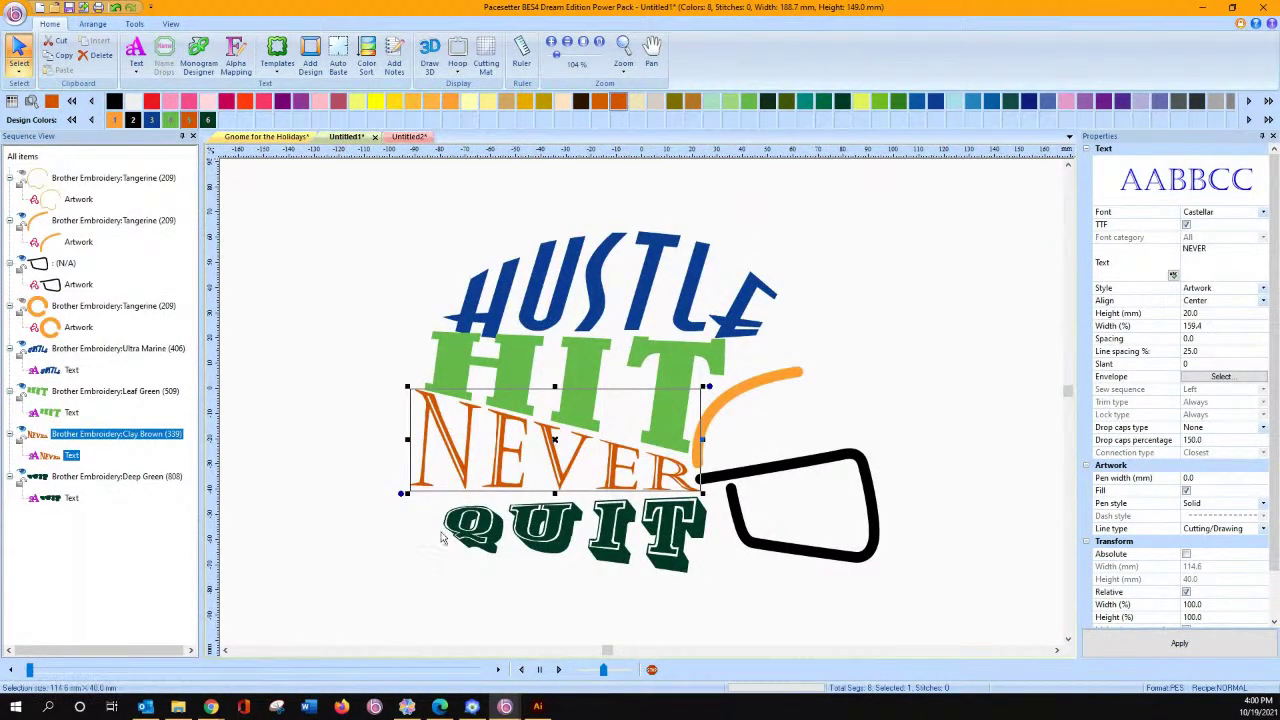
left_click(452, 524)
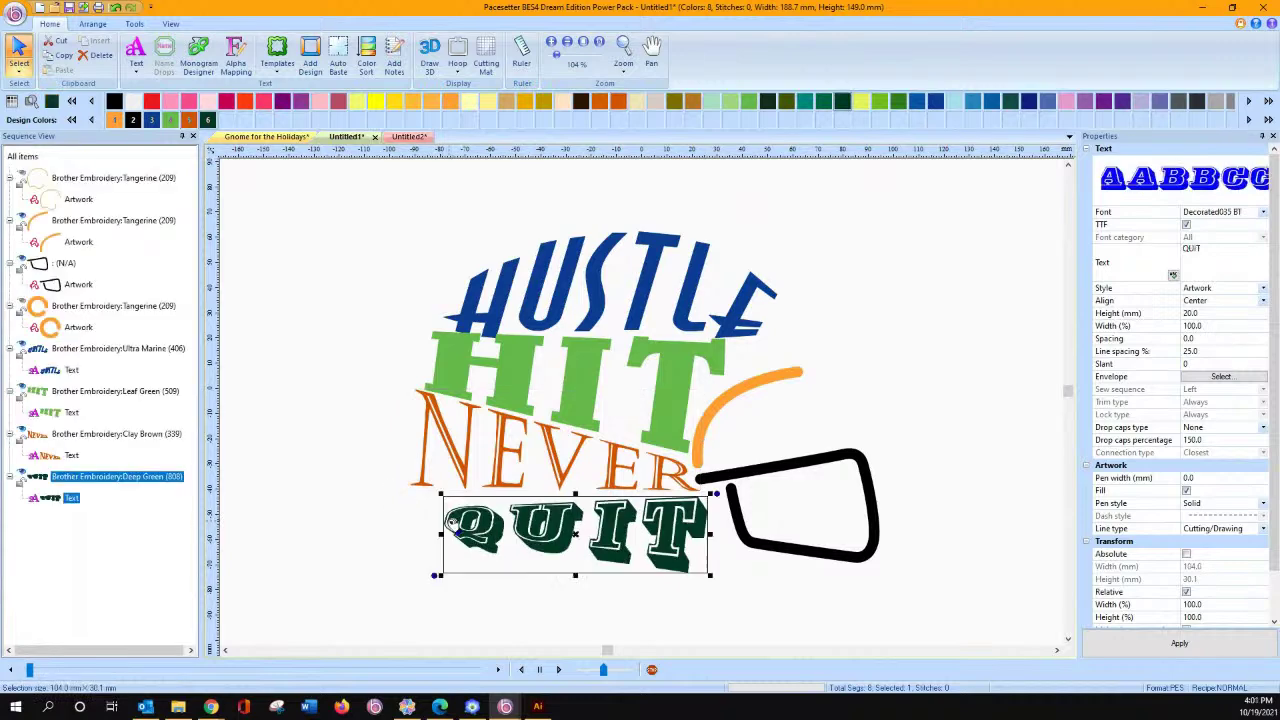
left_click(409, 137)
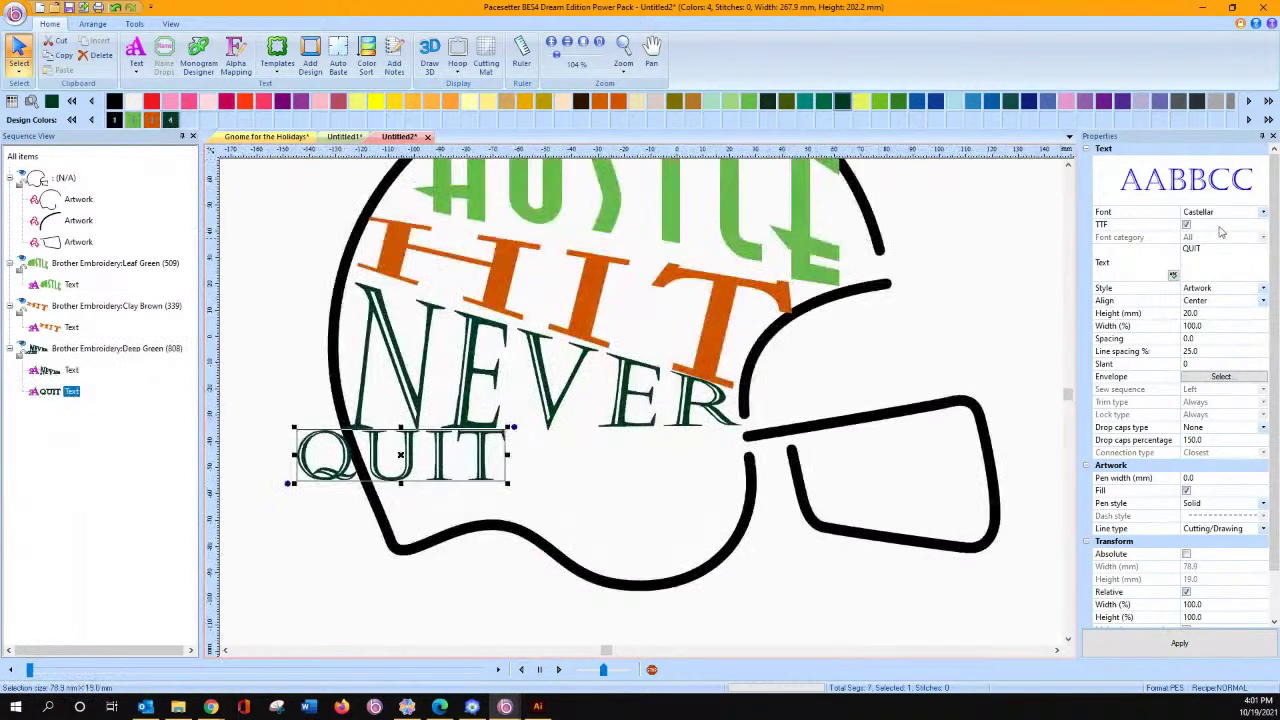
Change QUIT's font to Decorated035 BT, apply it, and move the word inside the helmet below NEVER.
left_click(1262, 215)
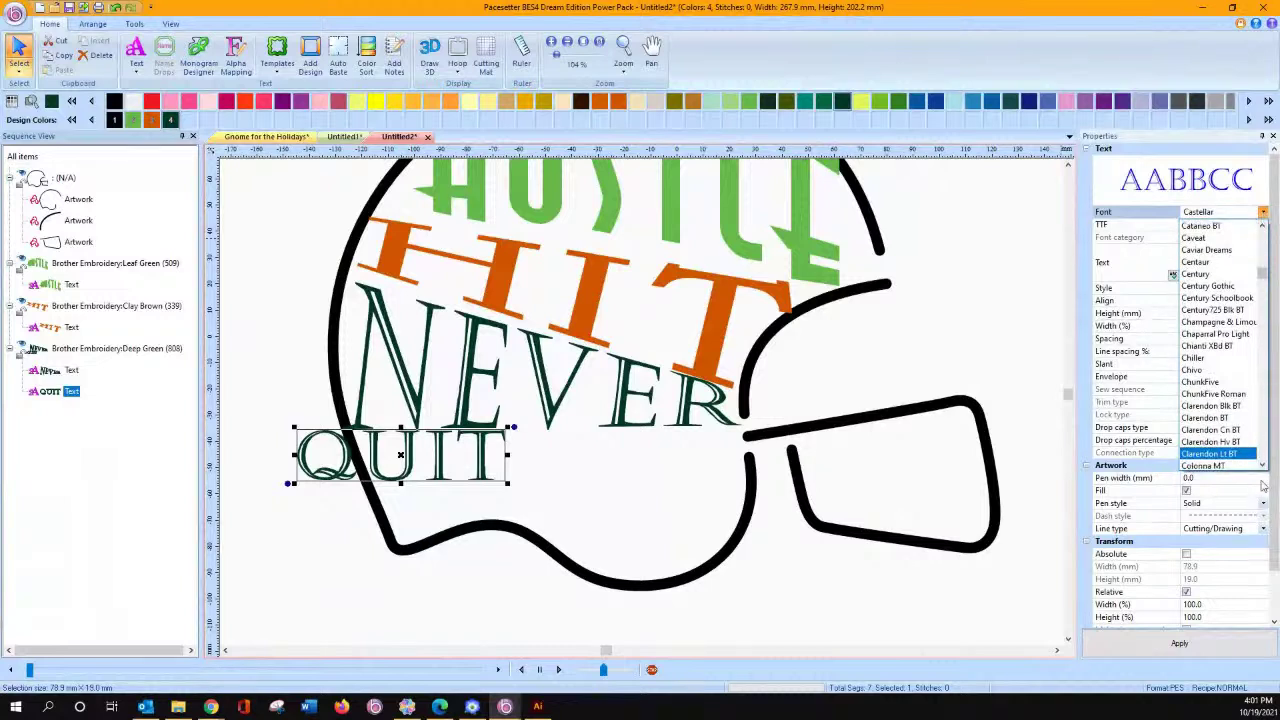
left_click_drag(1262, 466, 1262, 468)
left_click(1210, 322)
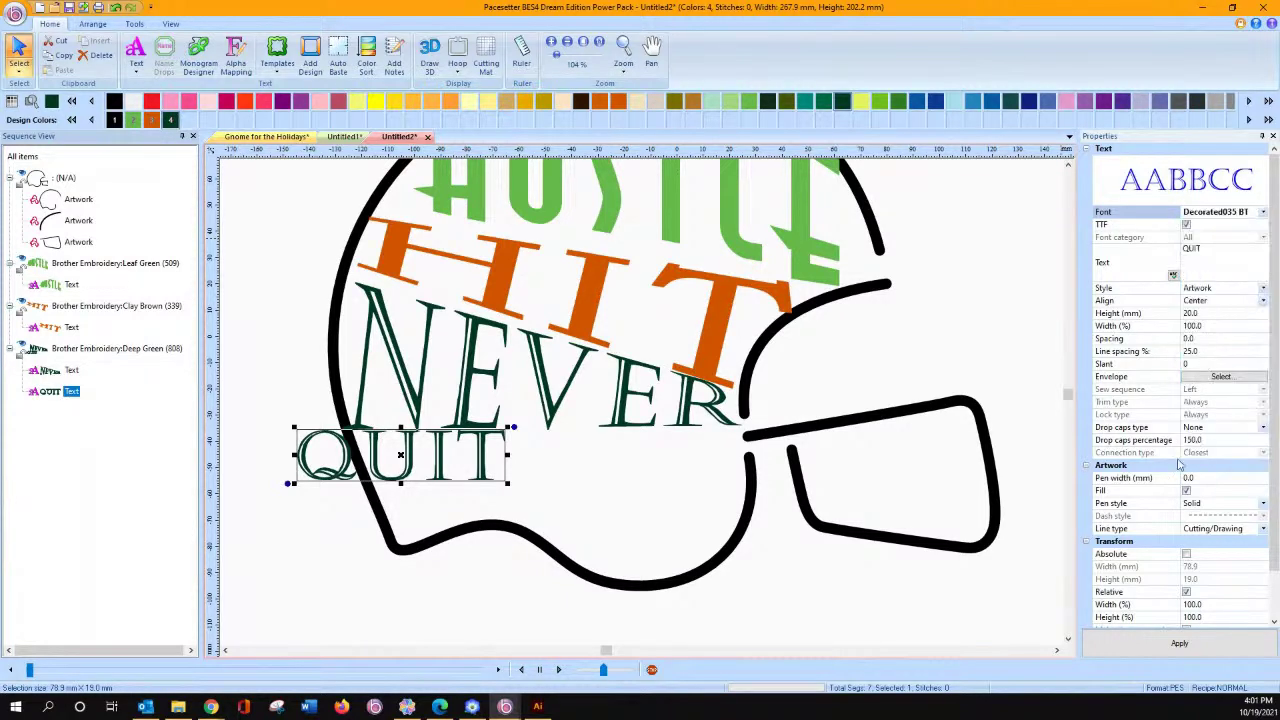
left_click(1207, 659)
left_click_drag(502, 477, 602, 474)
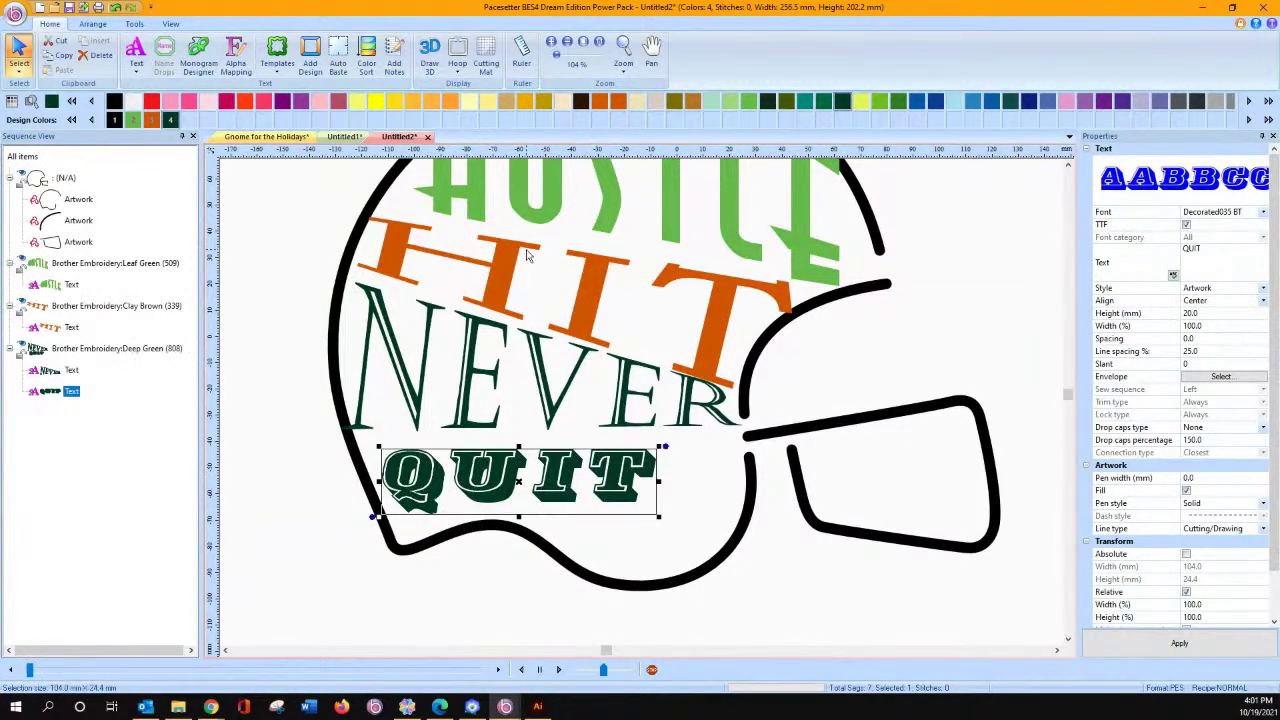
Apply the Pennant Right envelope to the QUIT text.
left_click(1221, 376)
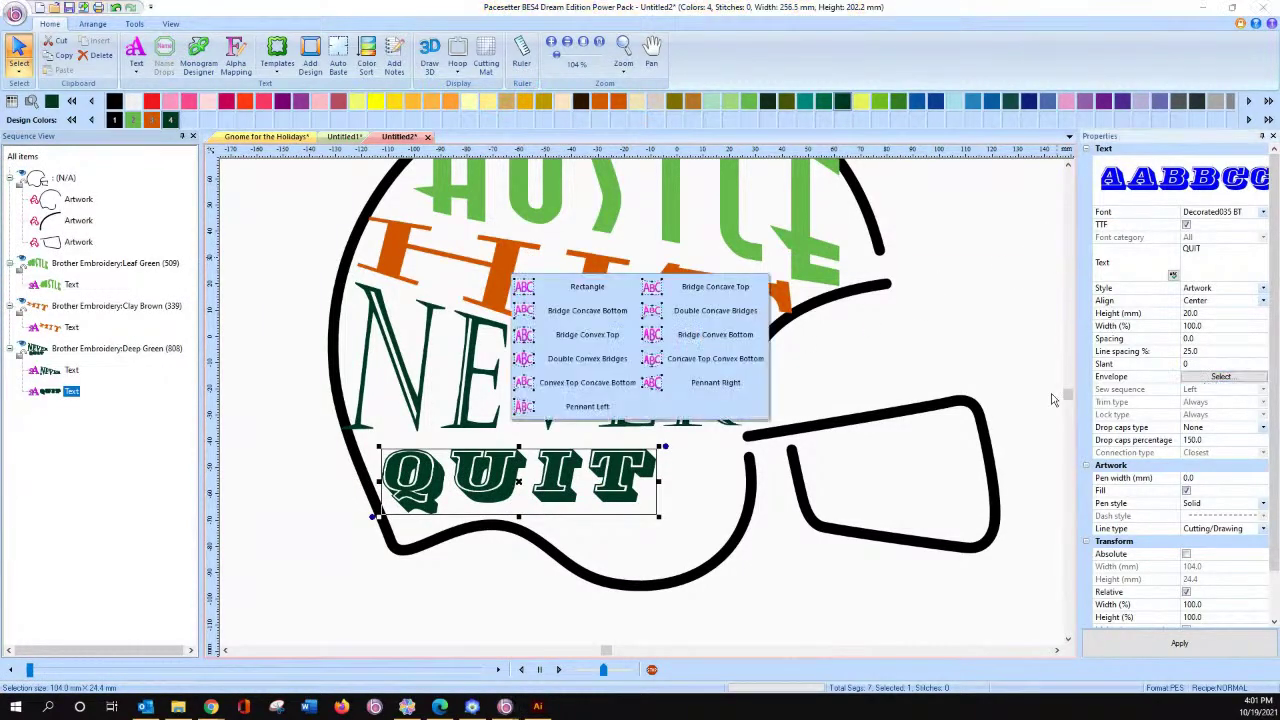
left_click(706, 383)
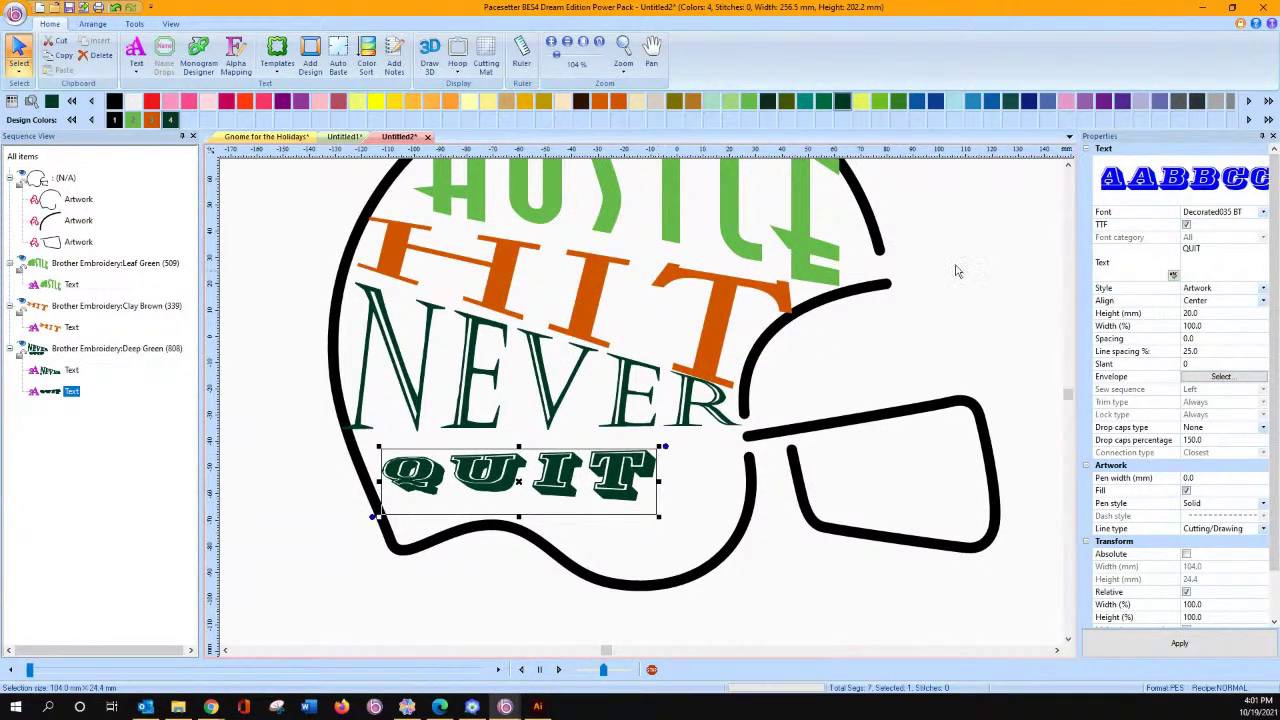
left_click(1214, 378)
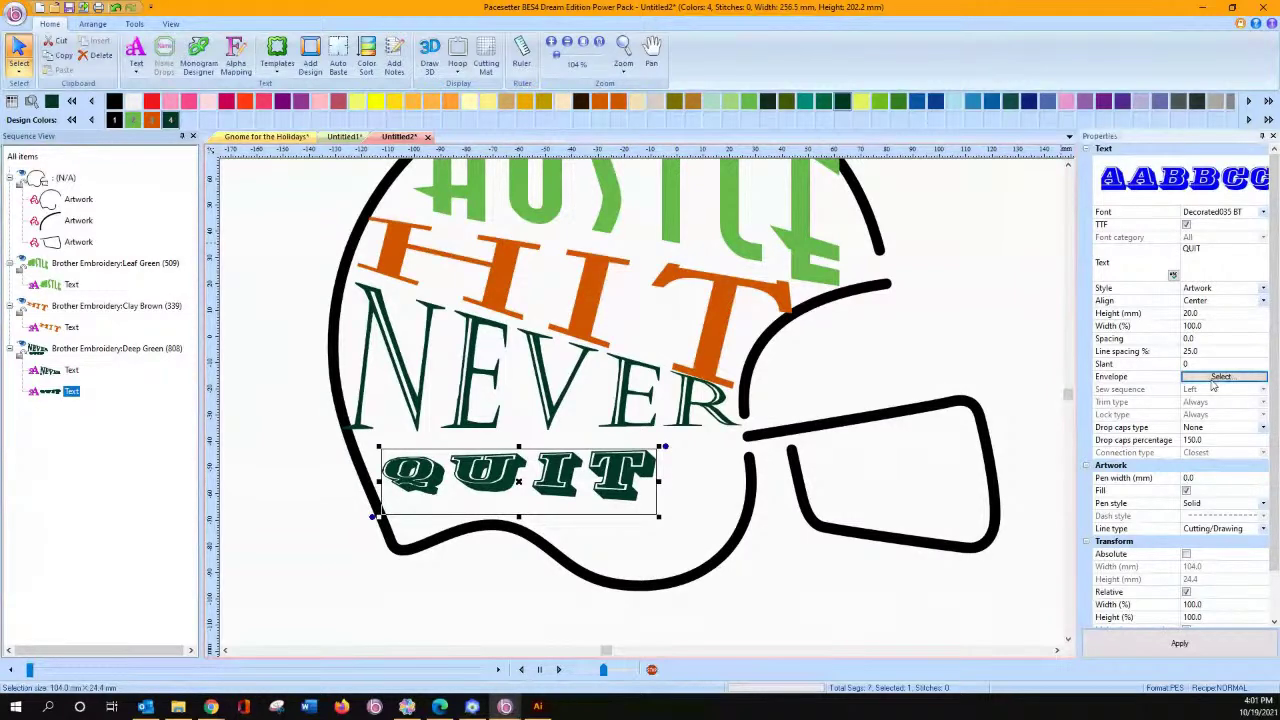
Extend the corners of QUIT's envelope up and down at both ends, making the word about 47.9 mm tall.
left_click(136, 55)
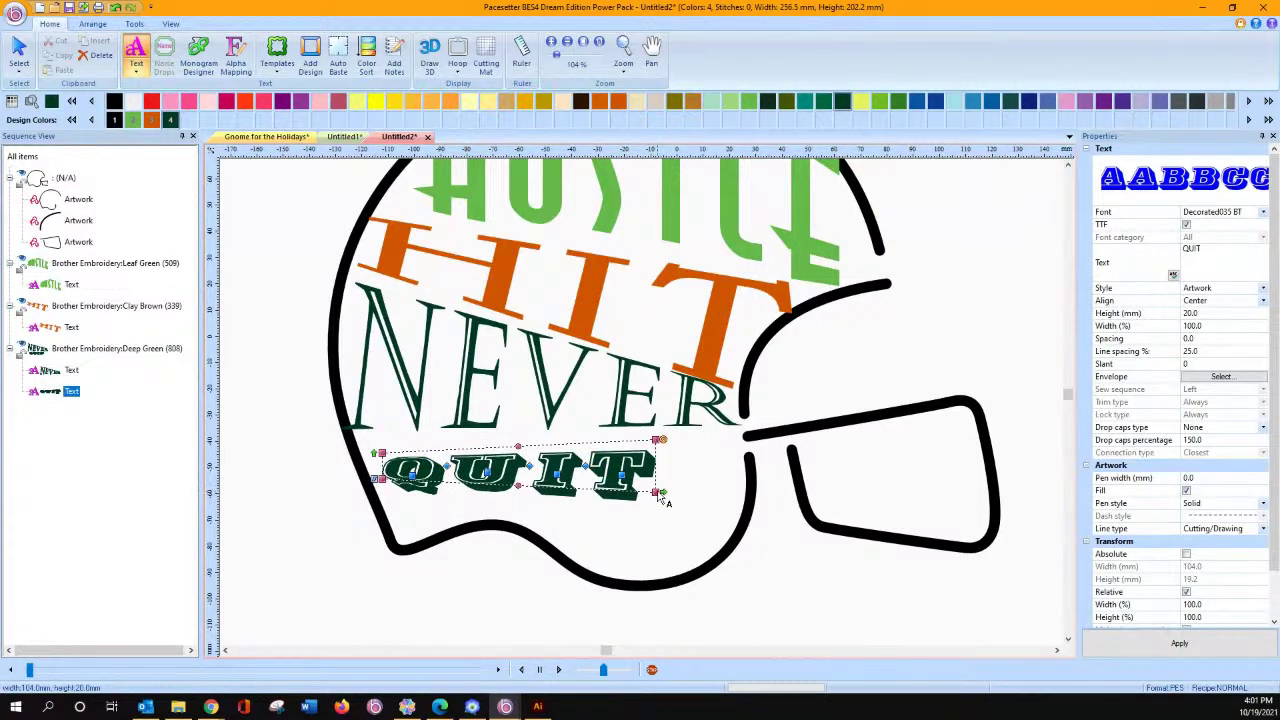
left_click_drag(656, 491, 694, 543)
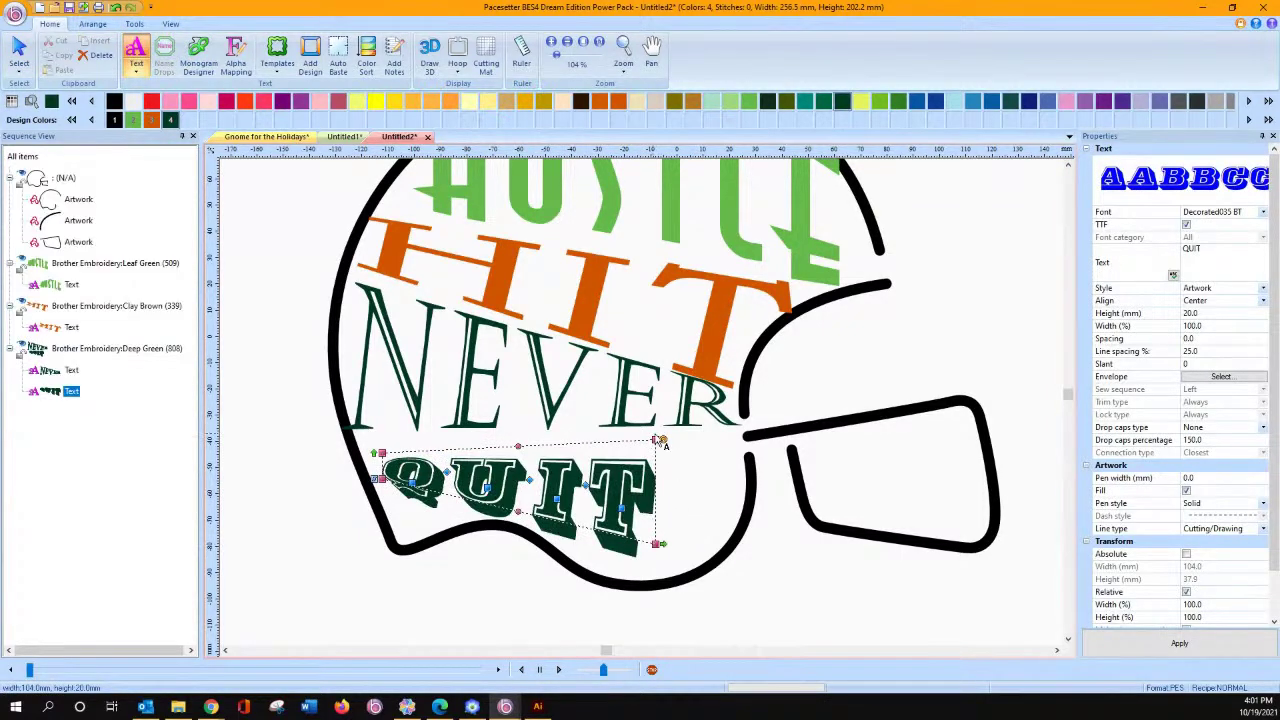
left_click_drag(658, 438, 659, 416)
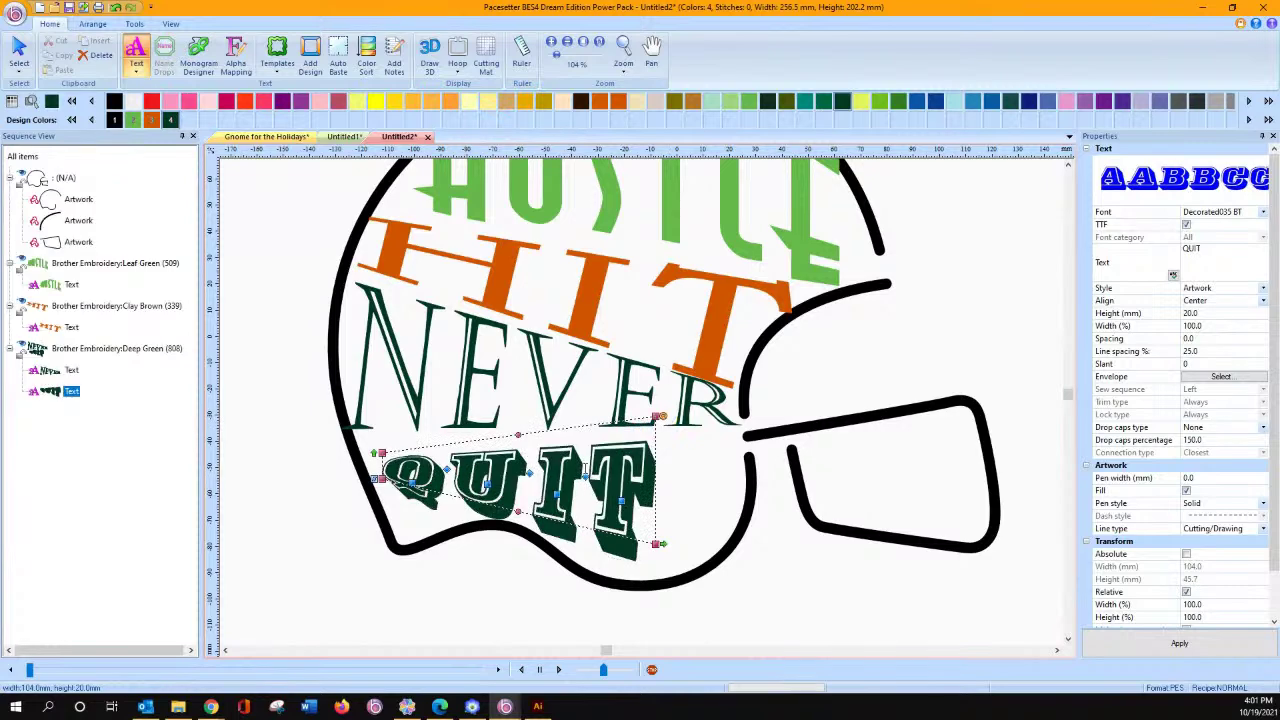
left_click(380, 452)
left_click(375, 437)
left_click(388, 469)
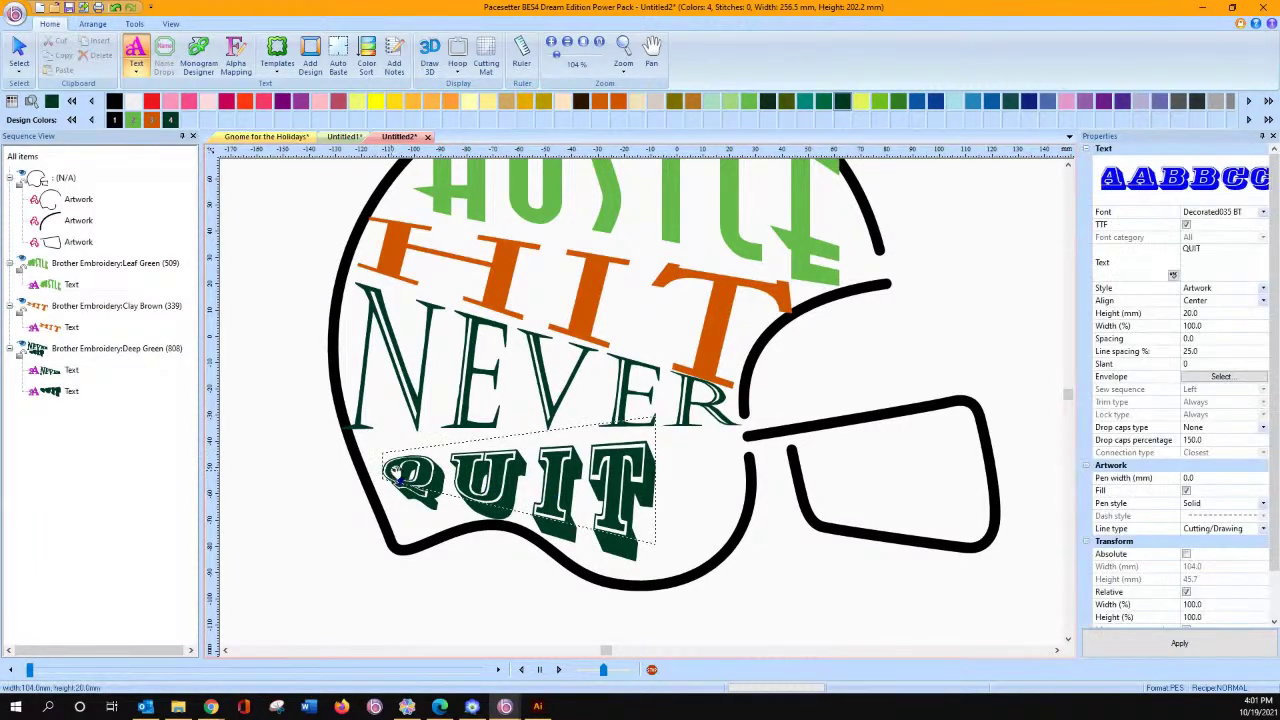
left_click_drag(382, 452, 382, 425)
left_click_drag(390, 483, 391, 493)
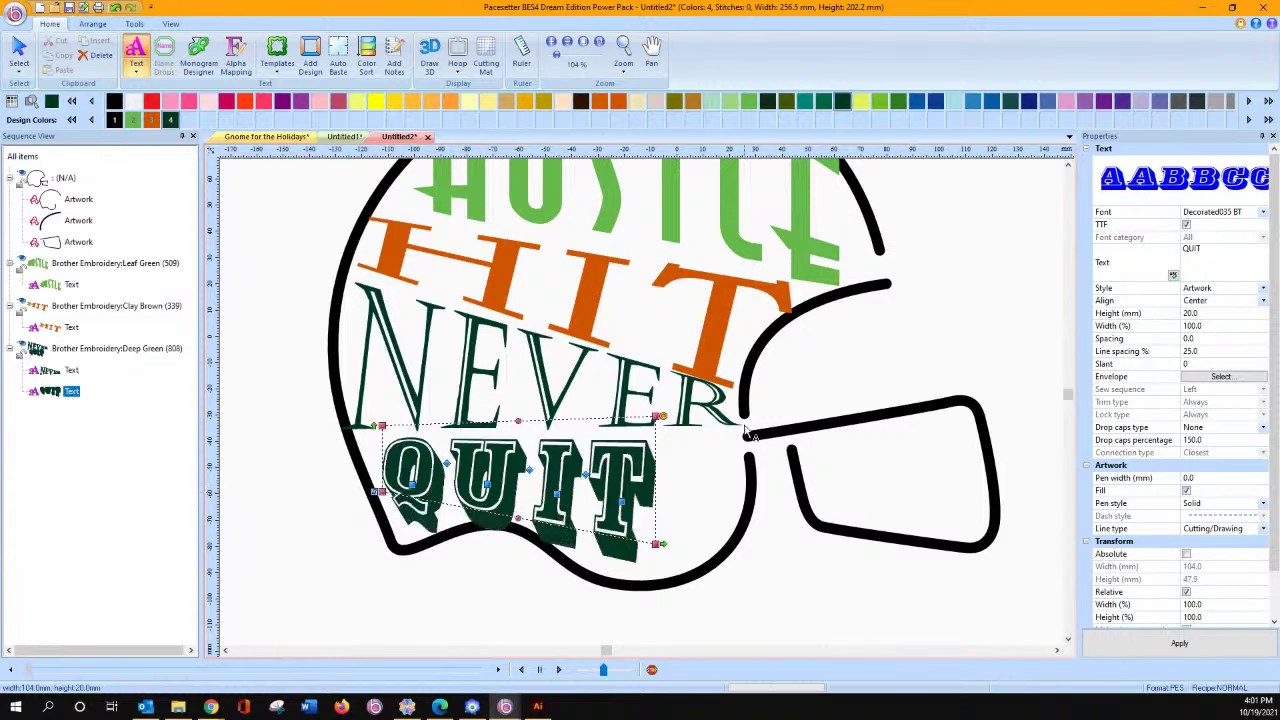
Widen the QUIT text on both sides to about 131.7 mm and recolor it Violet (613).
left_click(18, 45)
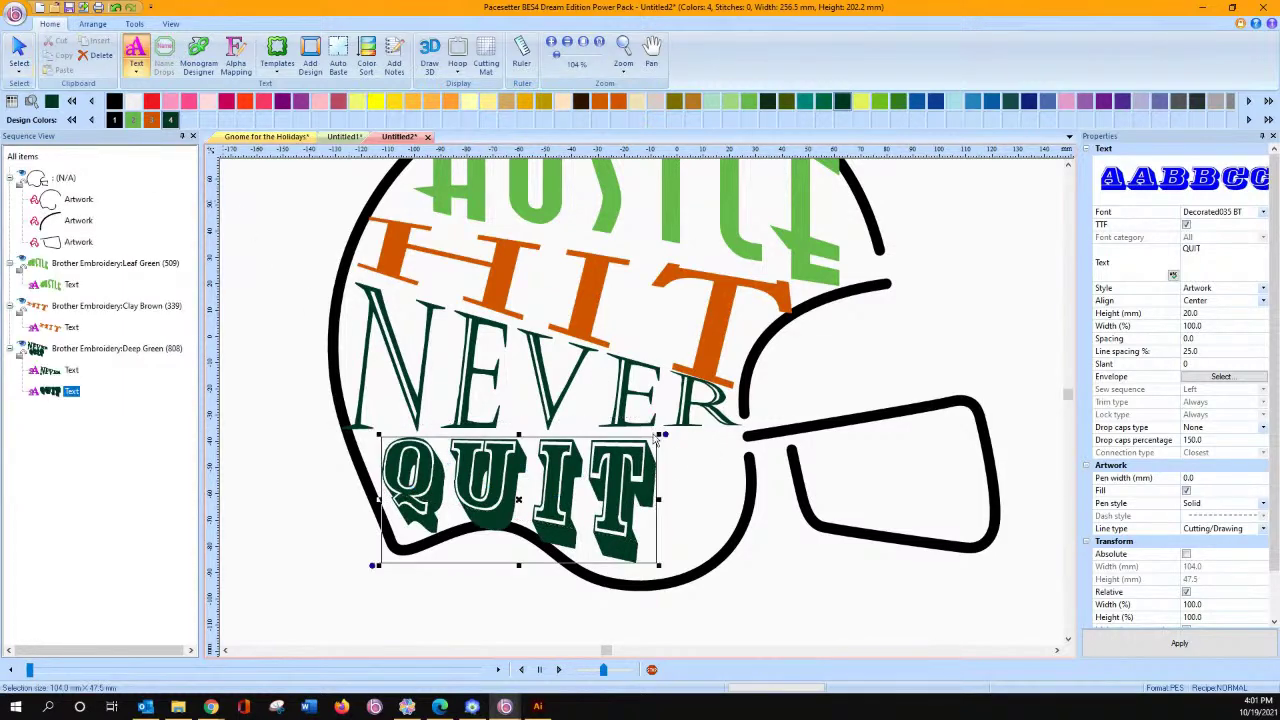
left_click_drag(658, 500, 722, 500)
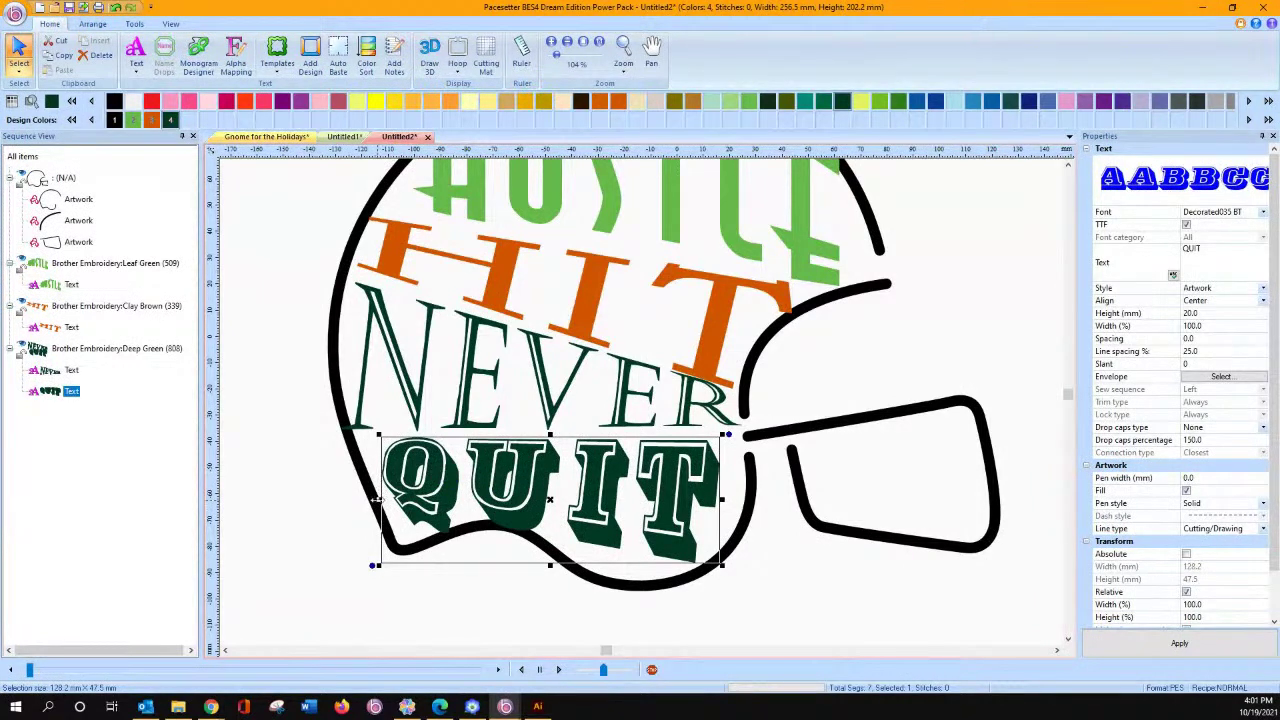
left_click_drag(377, 498, 368, 498)
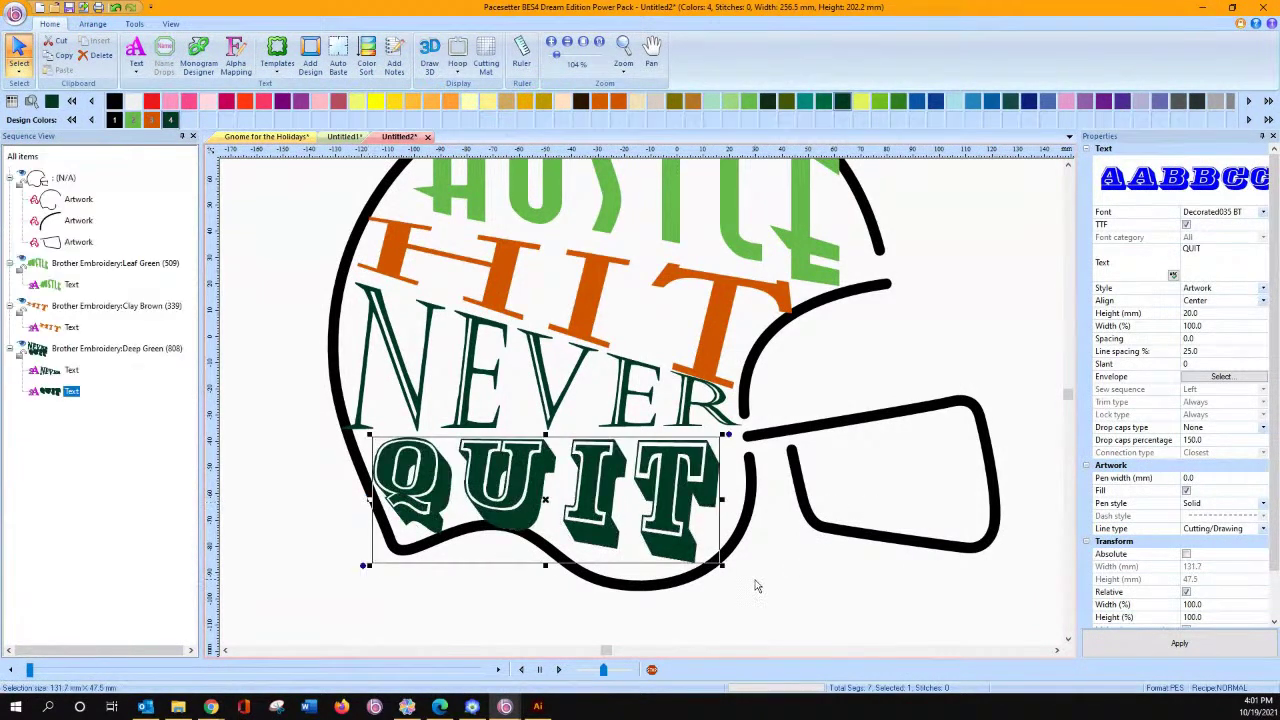
left_click(1104, 101)
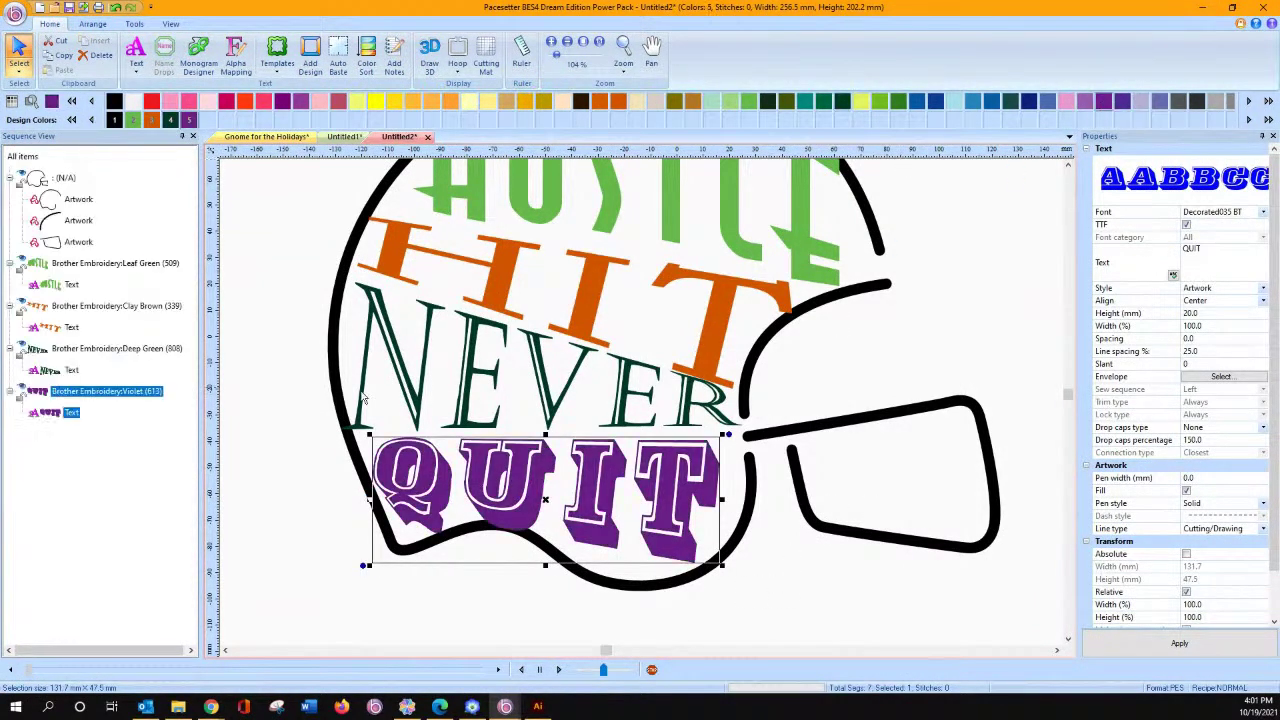
left_click(265, 413)
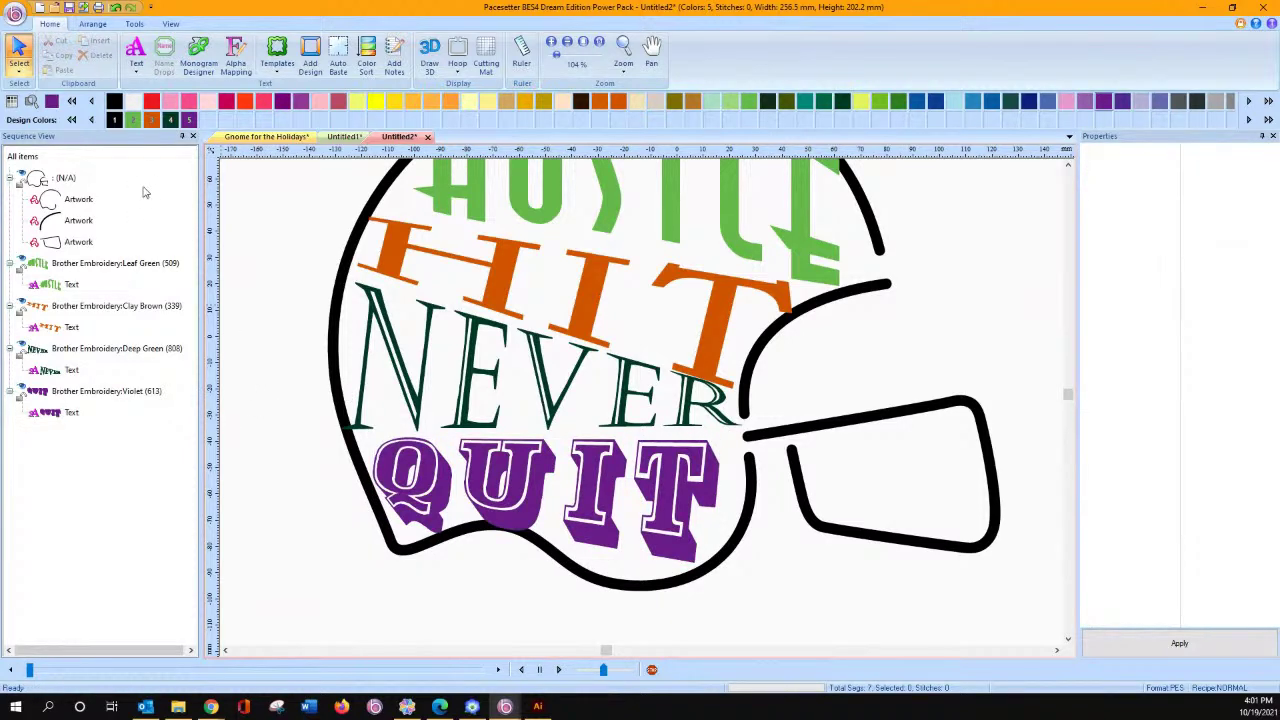
Delete the outer helmet shell outline, keeping the face opening curve and face mask, and fit the design in view.
left_click(78, 201)
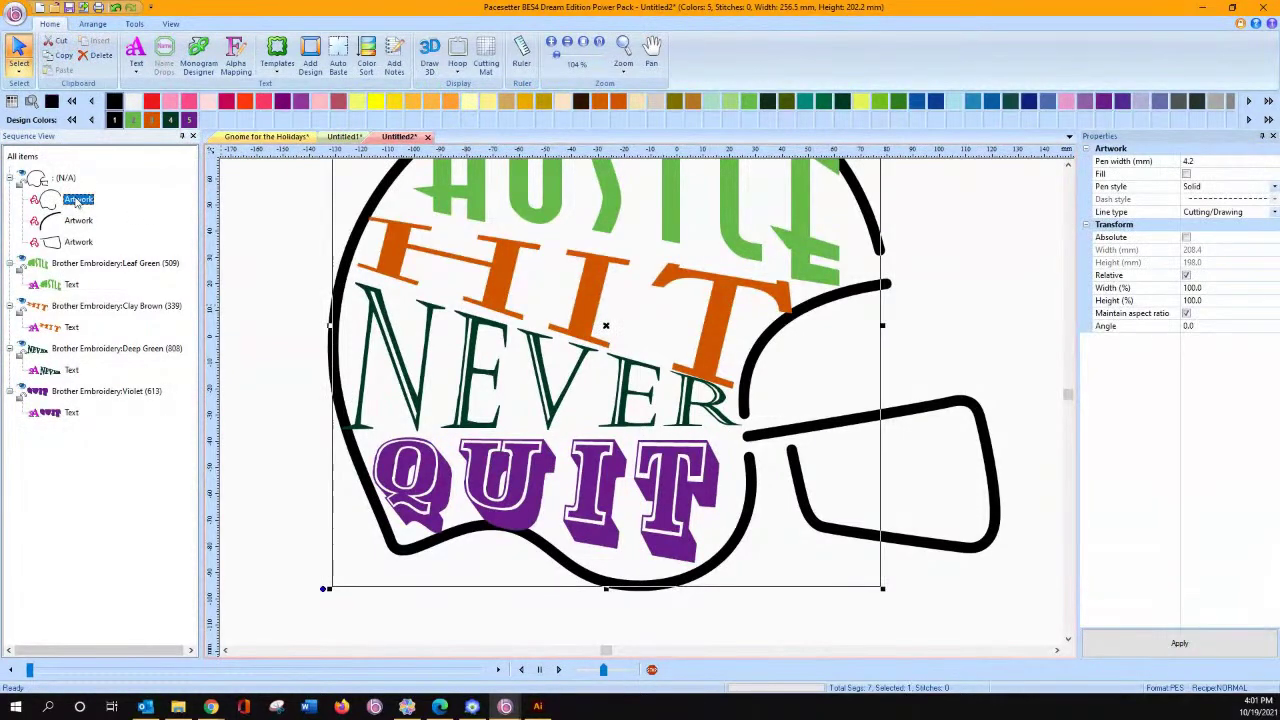
key("Delete")
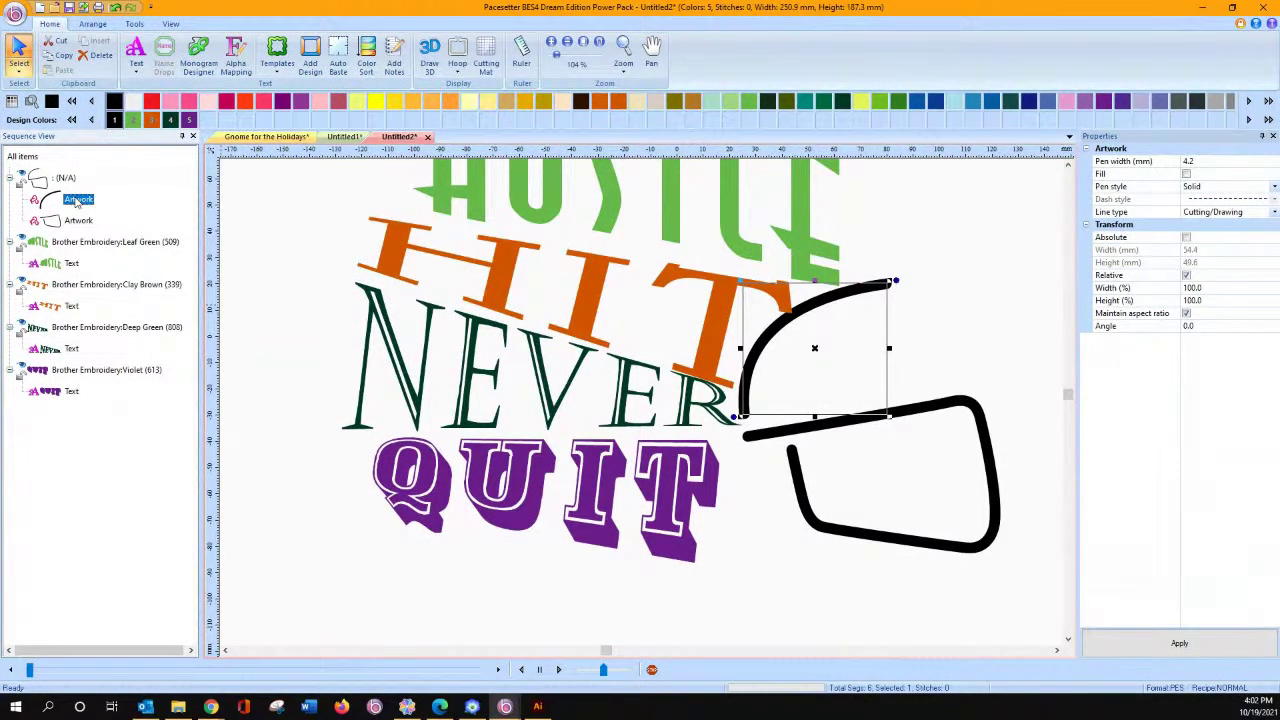
left_click(268, 318)
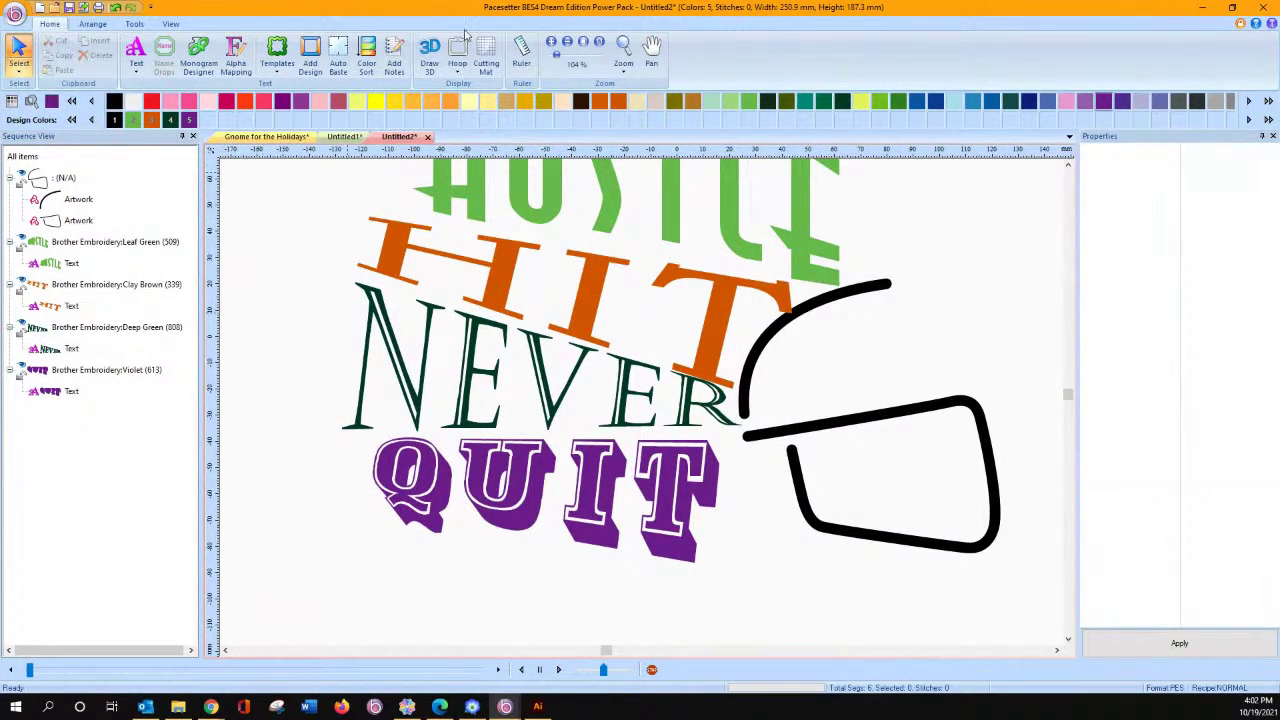
left_click(585, 43)
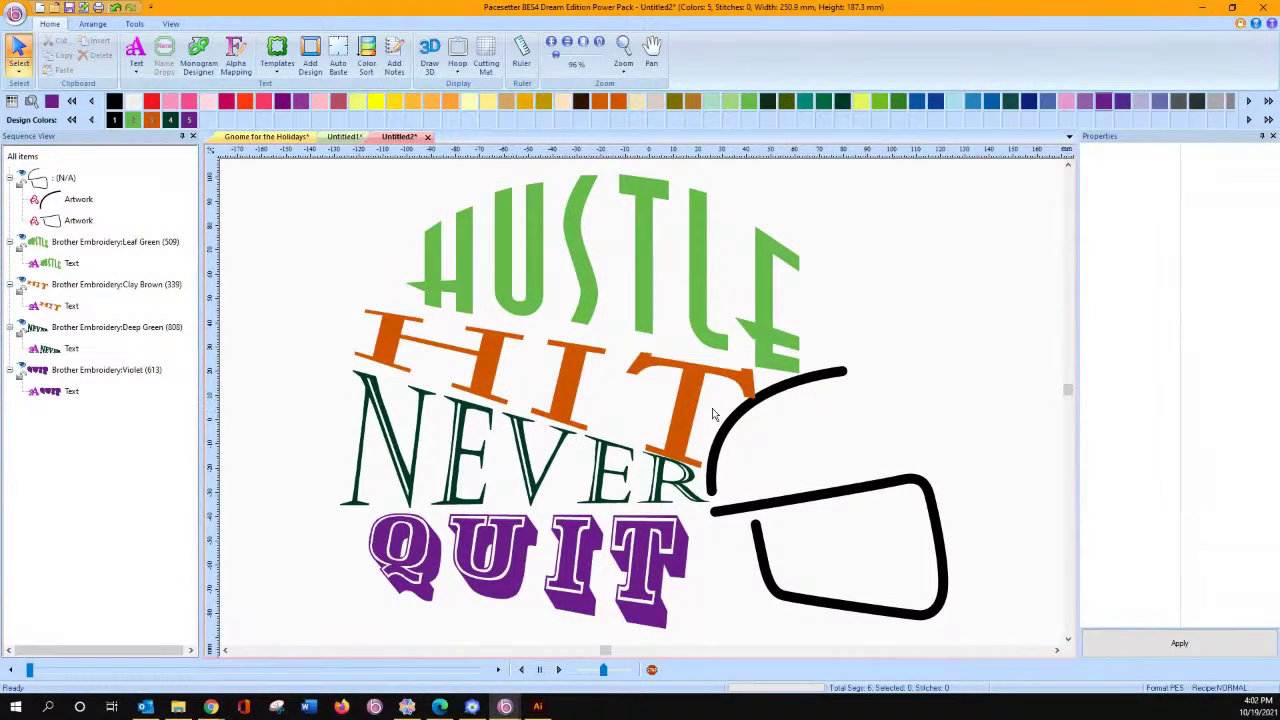
Narrow the HIT text to about 161.5 mm and move it slightly up, clear of the face opening curve.
left_click(745, 392)
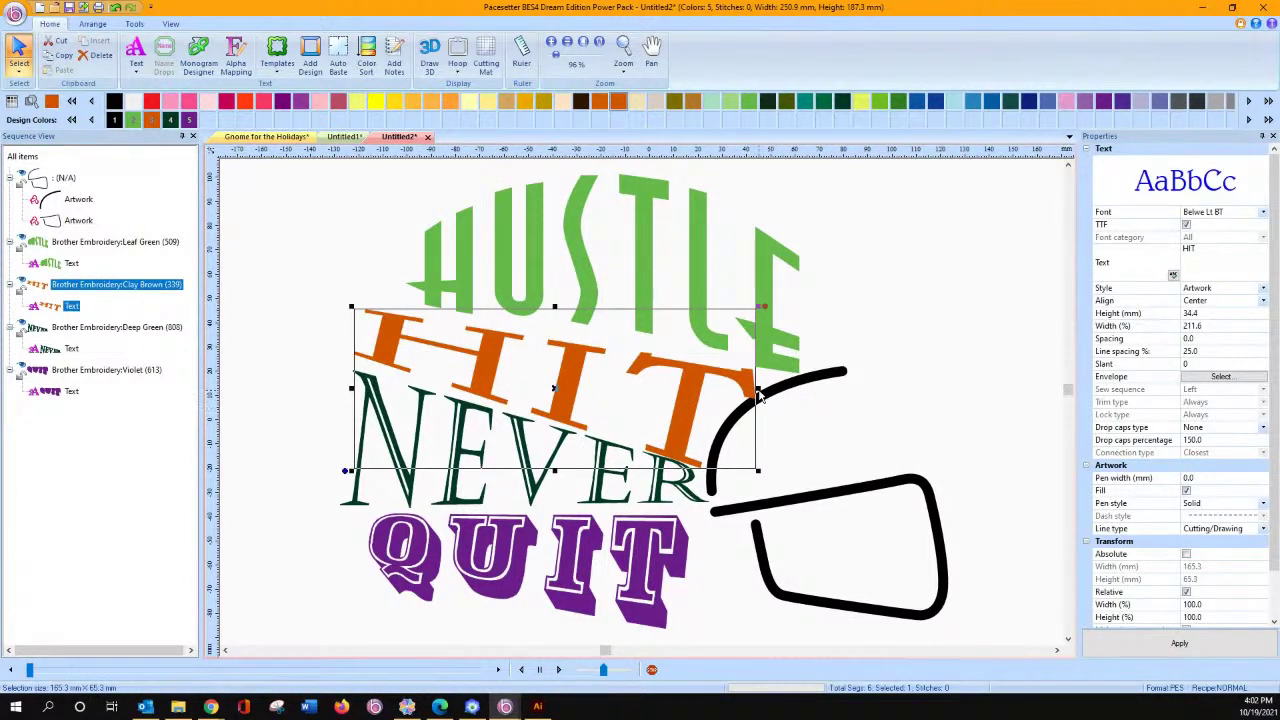
left_click_drag(757, 388, 749, 388)
mouse_move(585, 388)
left_mouse_down()
mouse_move(569, 366)
mouse_move(576, 378)
left_mouse_up()
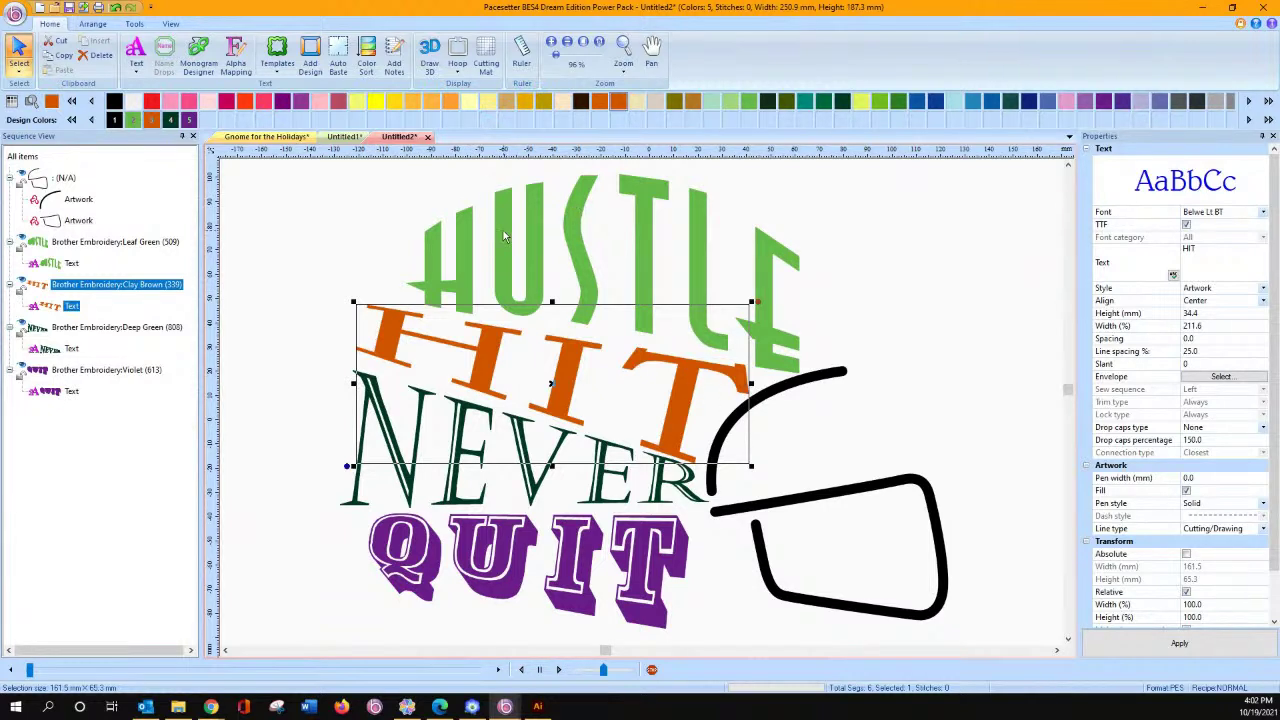
Convert the hustle text from artwork to stitches by applying the Column style.
left_click(533, 211)
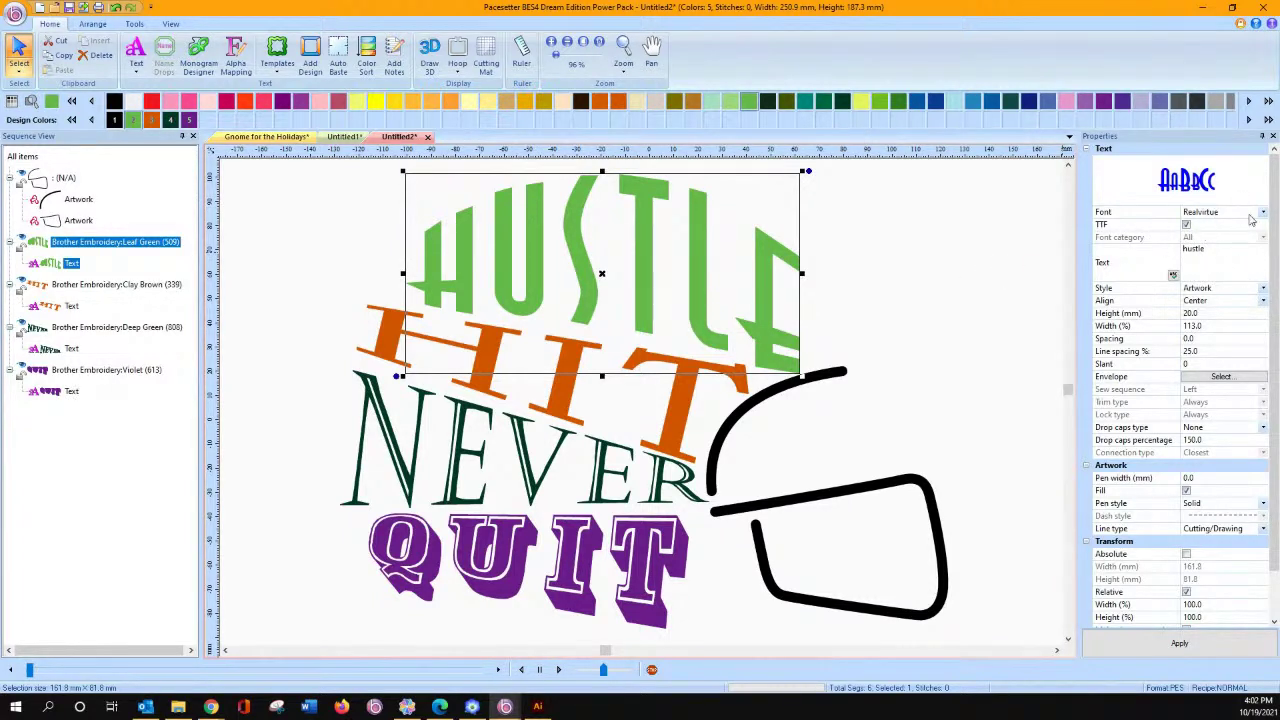
left_click(1264, 289)
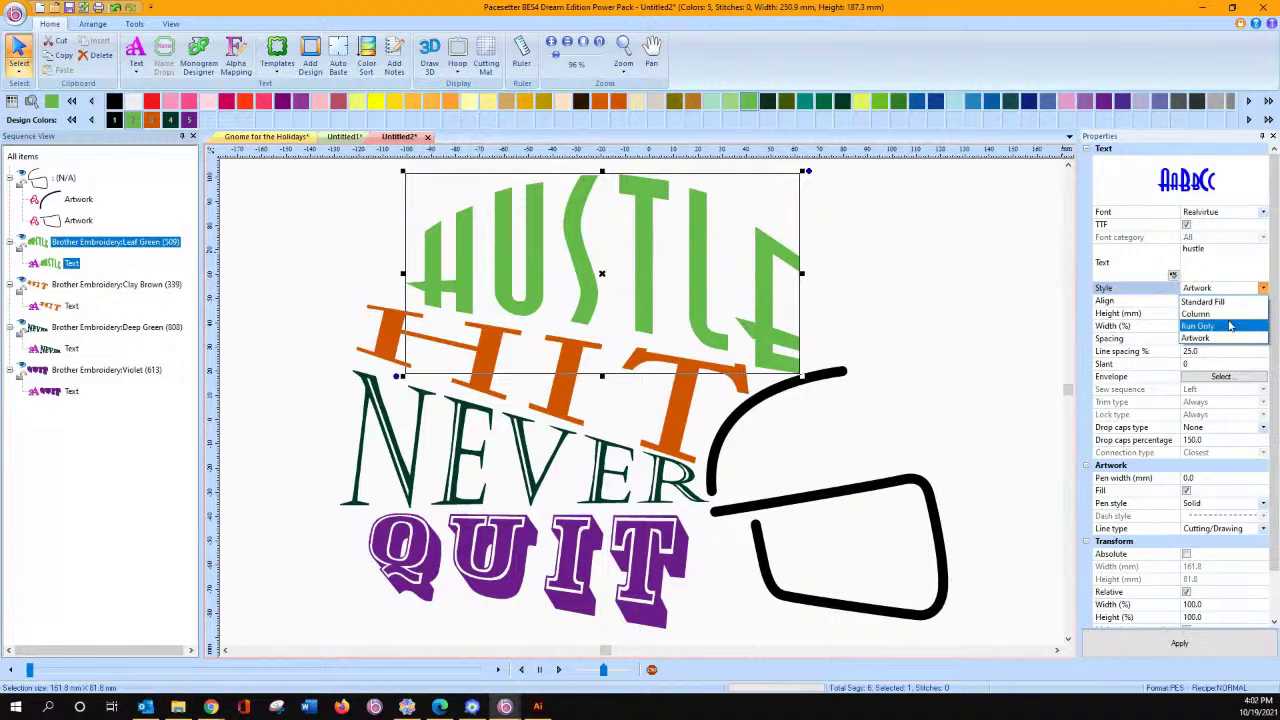
left_click(1226, 314)
left_click(1179, 643)
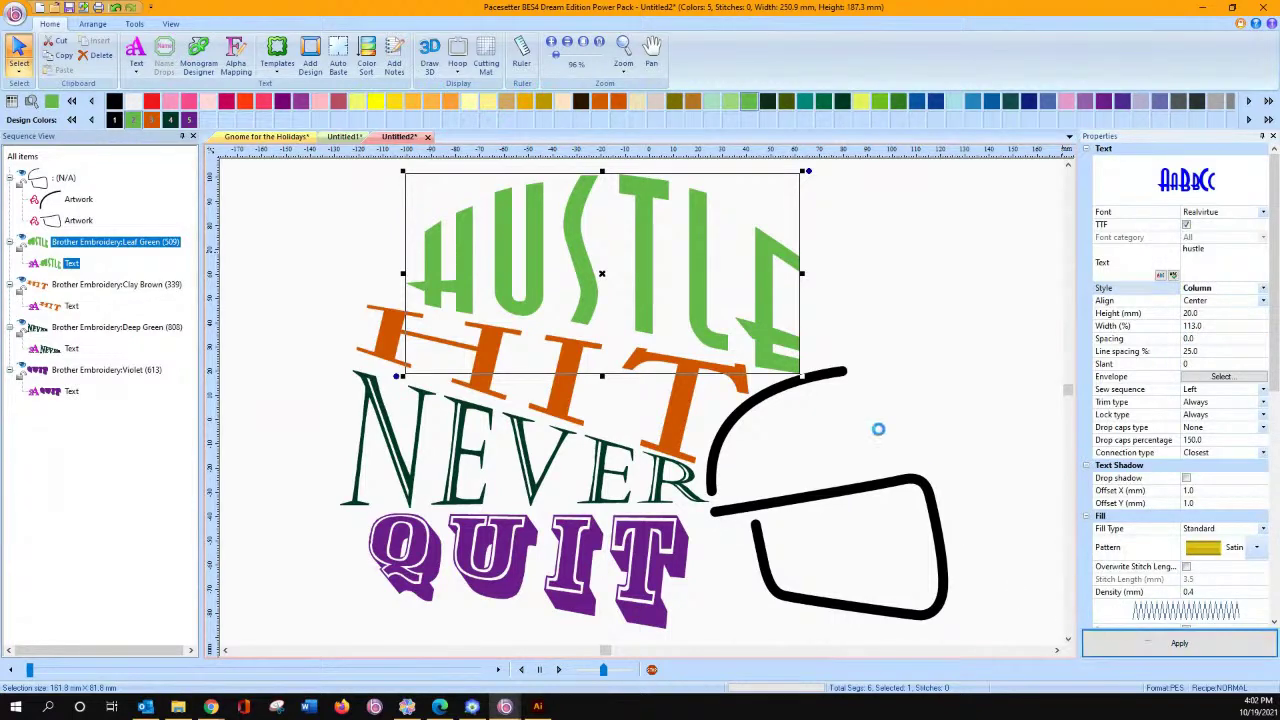
left_click(726, 390)
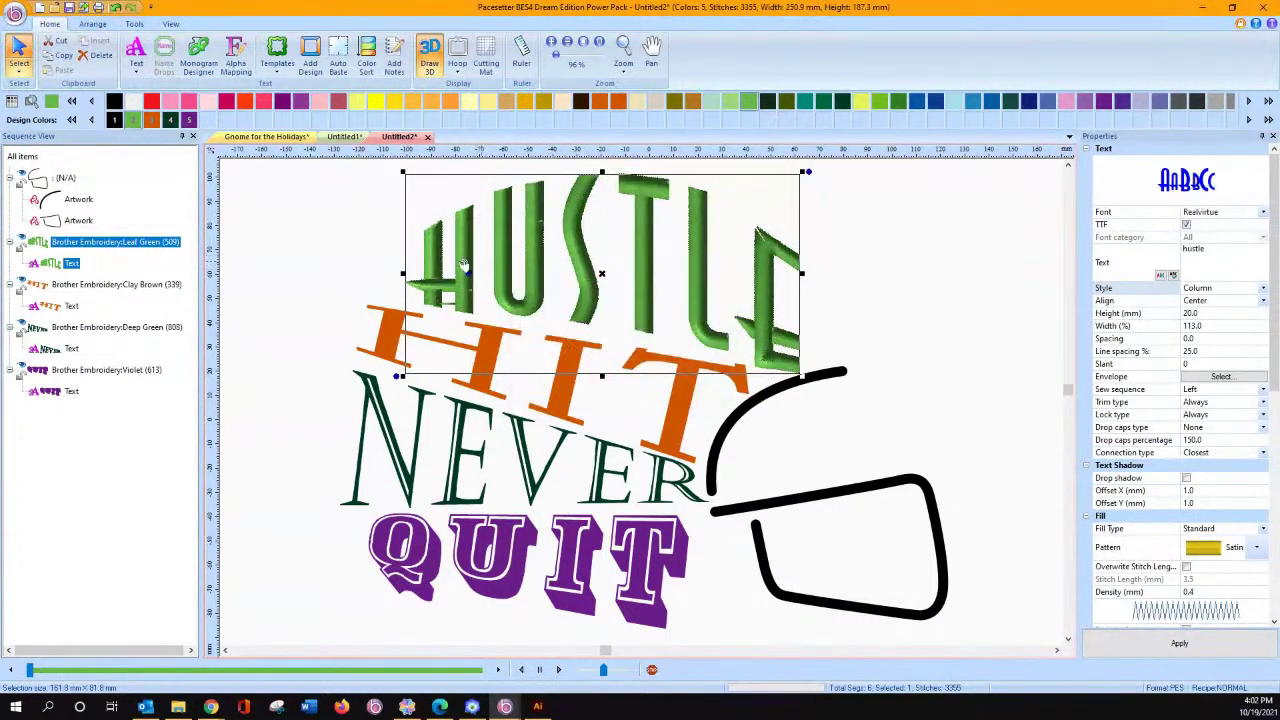
Apply the Column style to the HIT text and dismiss the stitch-length warning.
left_click(390, 332)
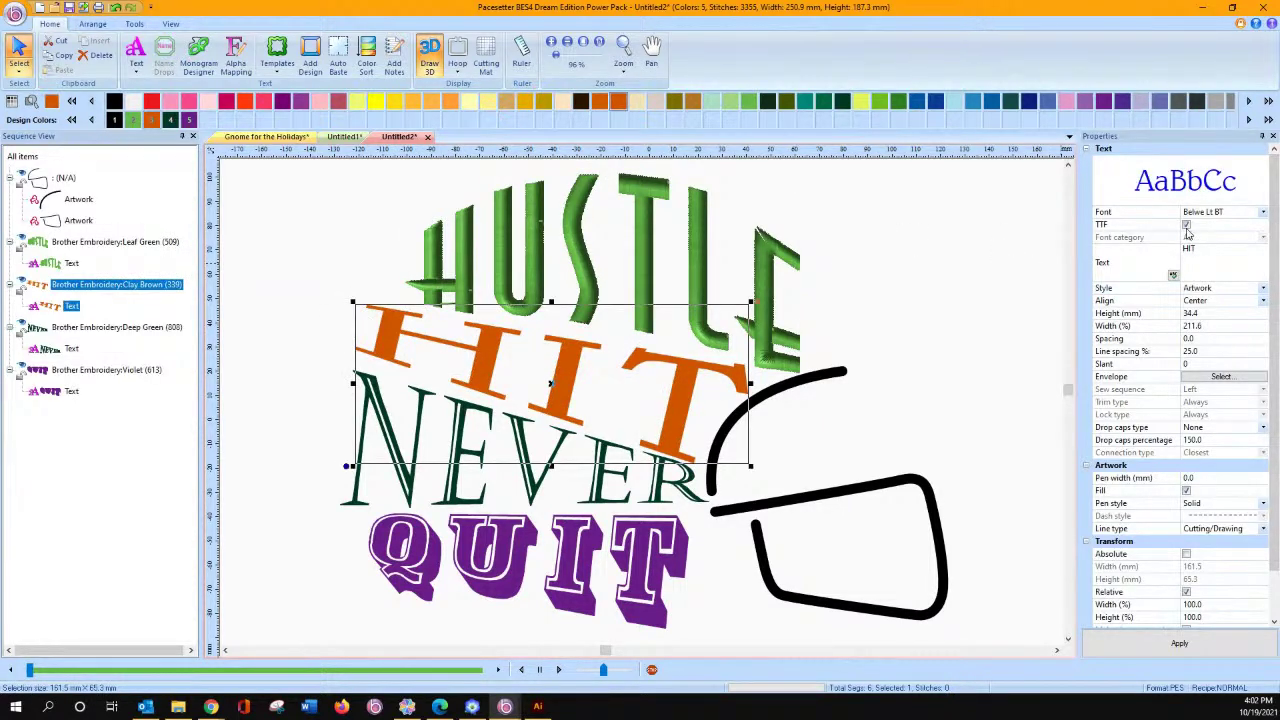
left_click(1196, 289)
left_click(1262, 290)
left_click(1215, 326)
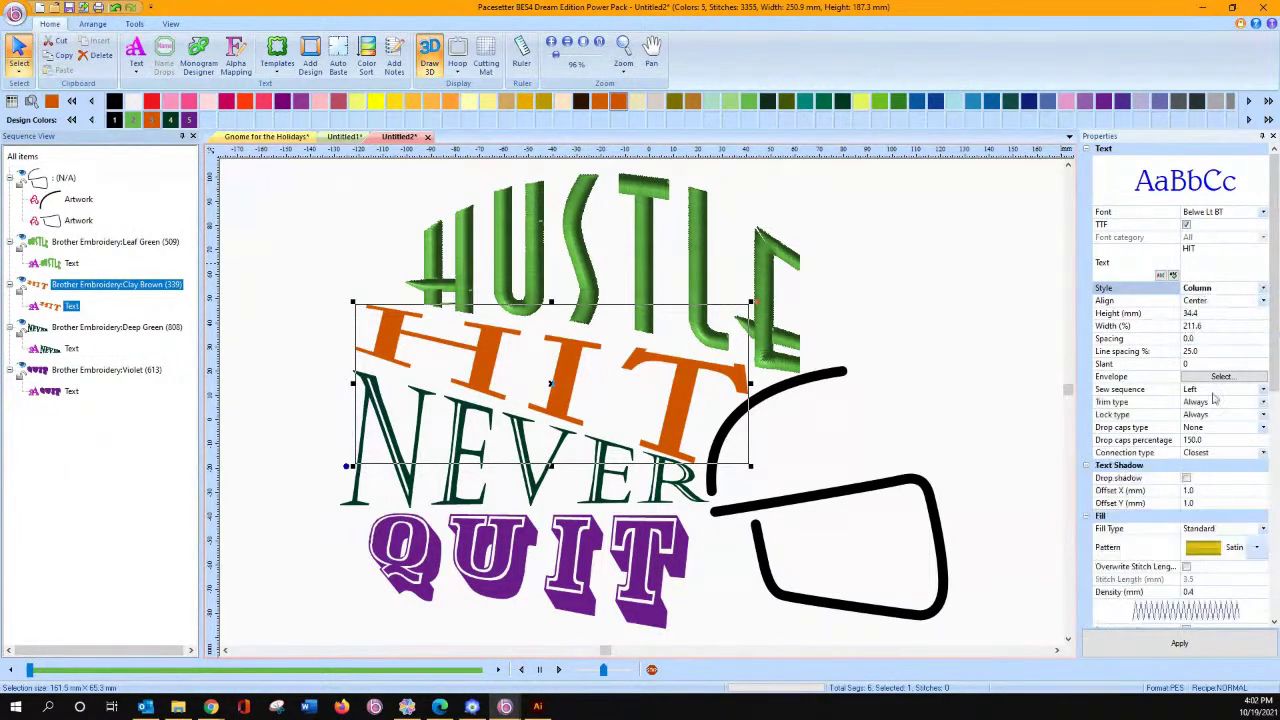
left_click(1179, 643)
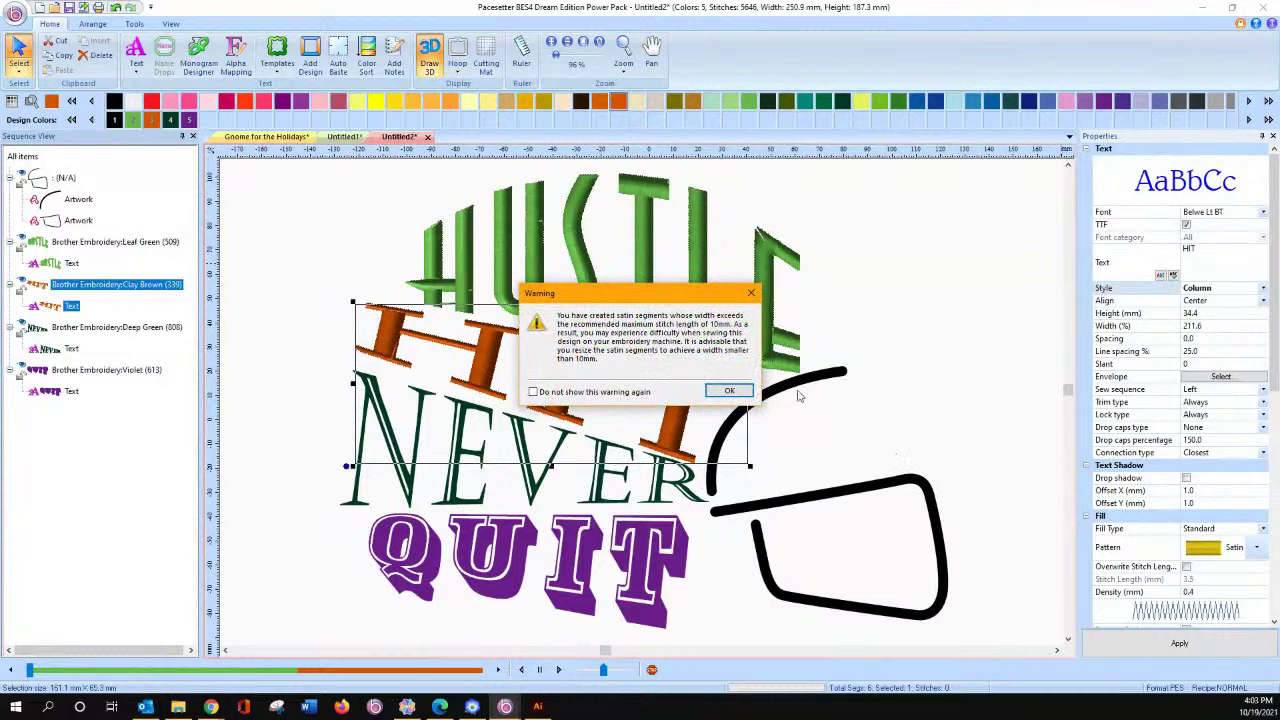
left_click(729, 391)
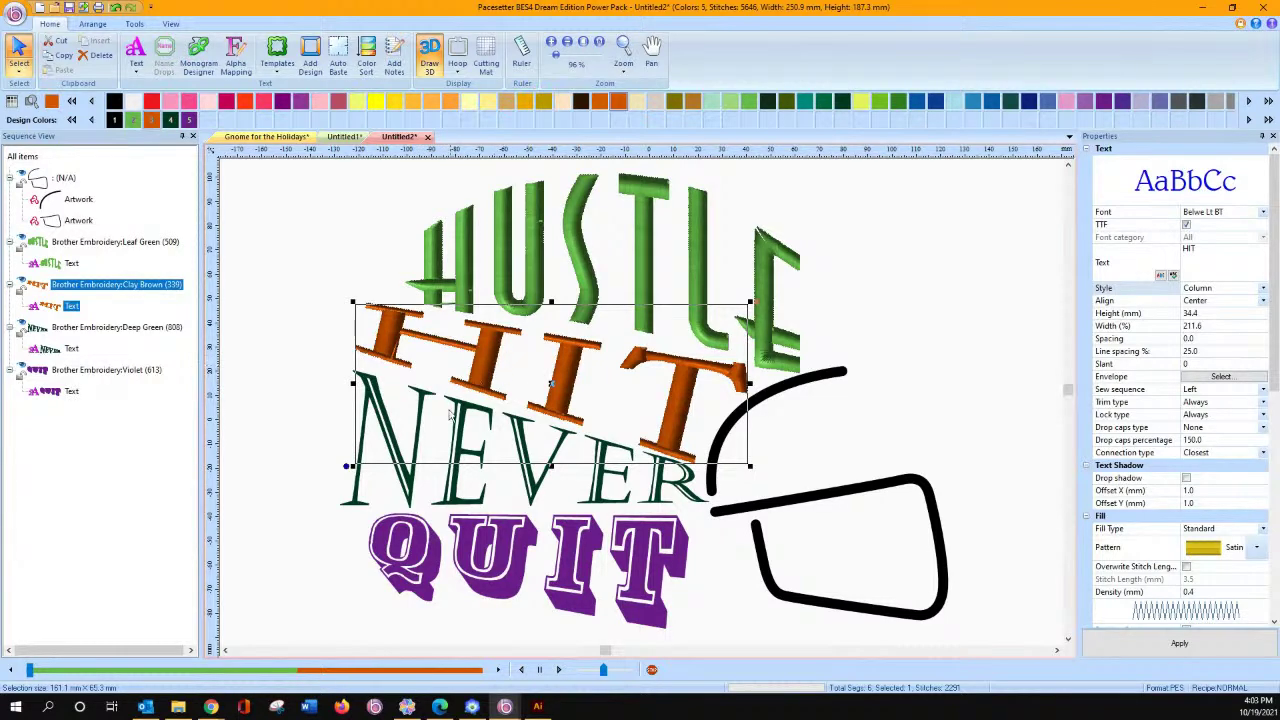
Apply the Column style to the NEVER text and dismiss the stitch-length warning.
left_click(391, 443)
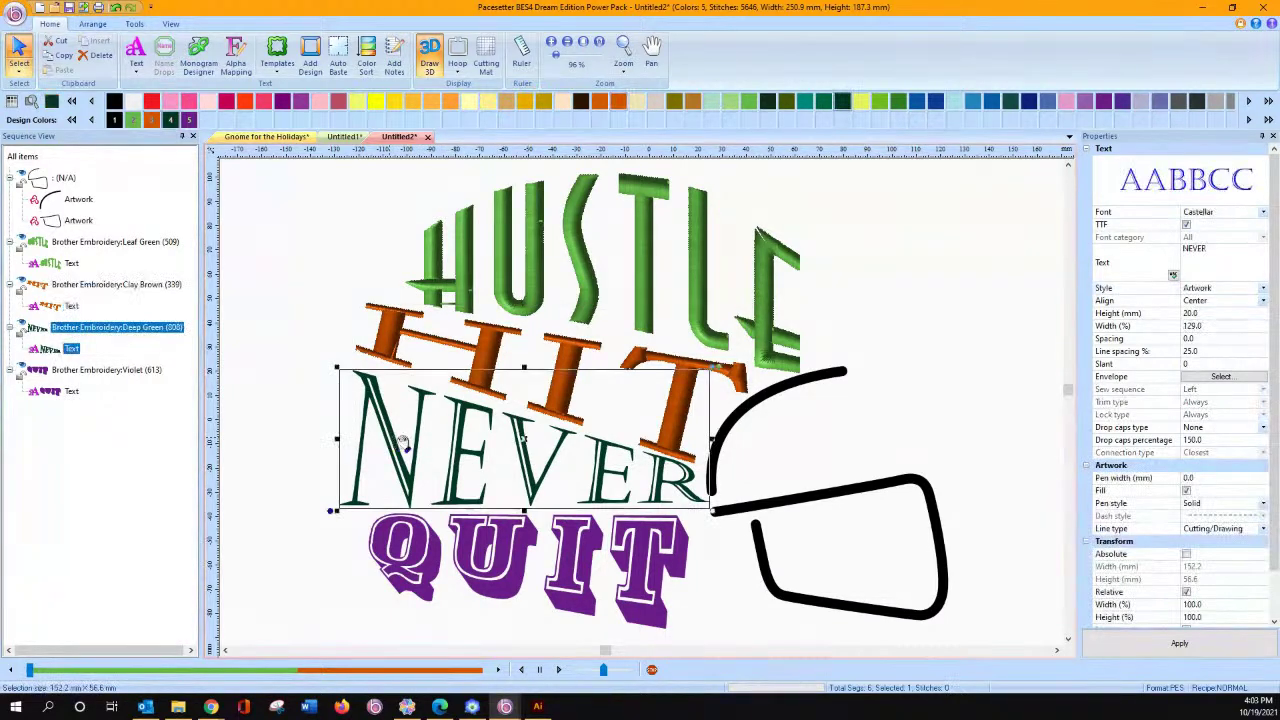
left_click(1264, 288)
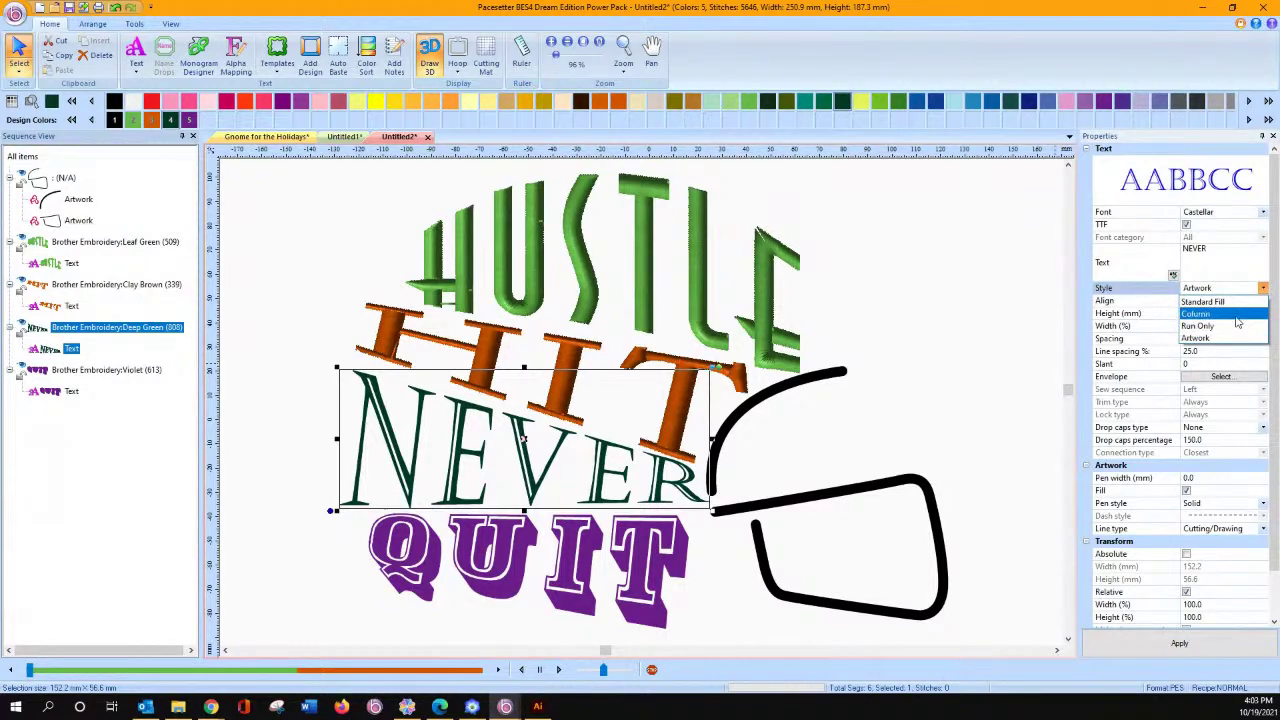
left_click(1237, 321)
left_click(1180, 643)
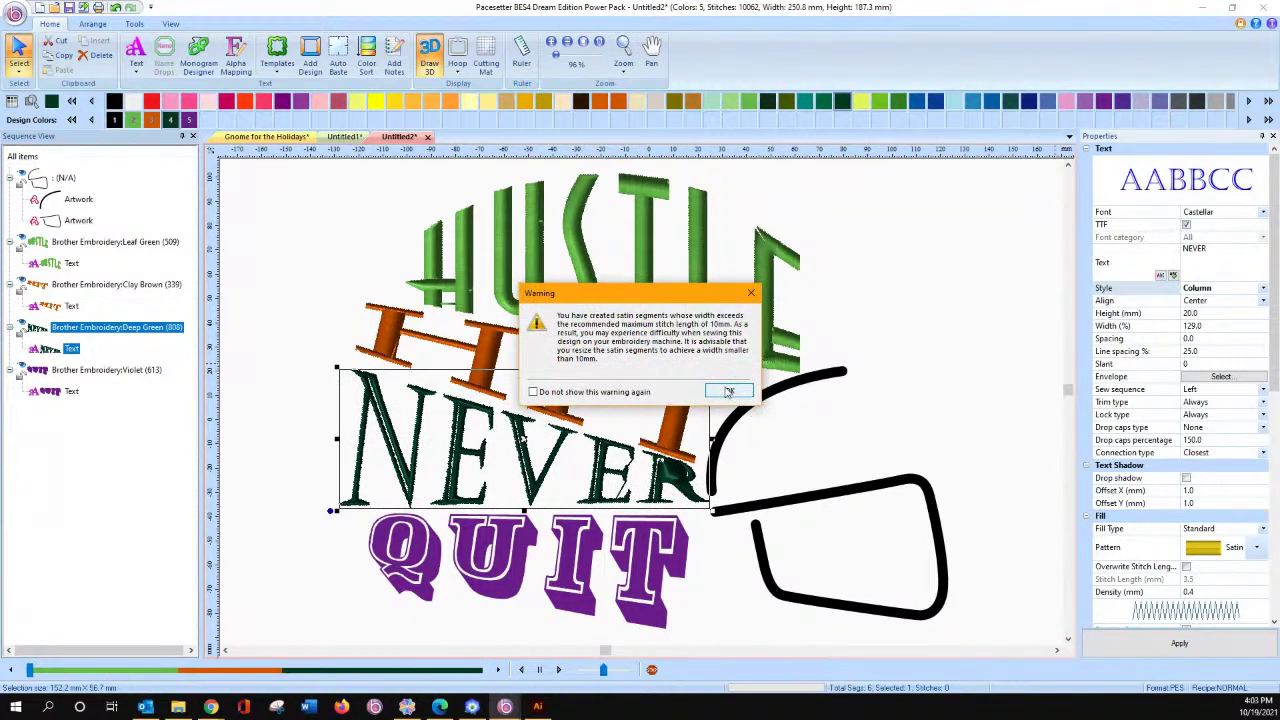
left_click(729, 390)
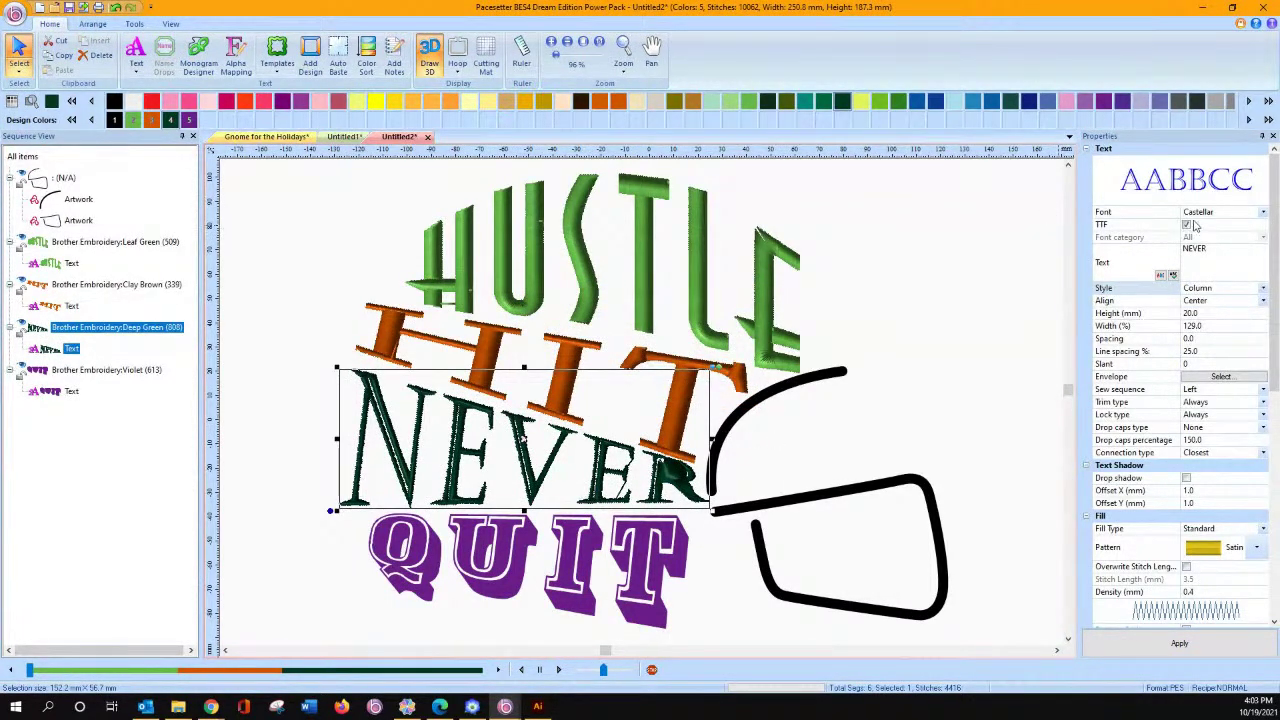
Change NEVER's font to ChunkFive, apply it, and dismiss the stitch-length warning.
left_click(1262, 214)
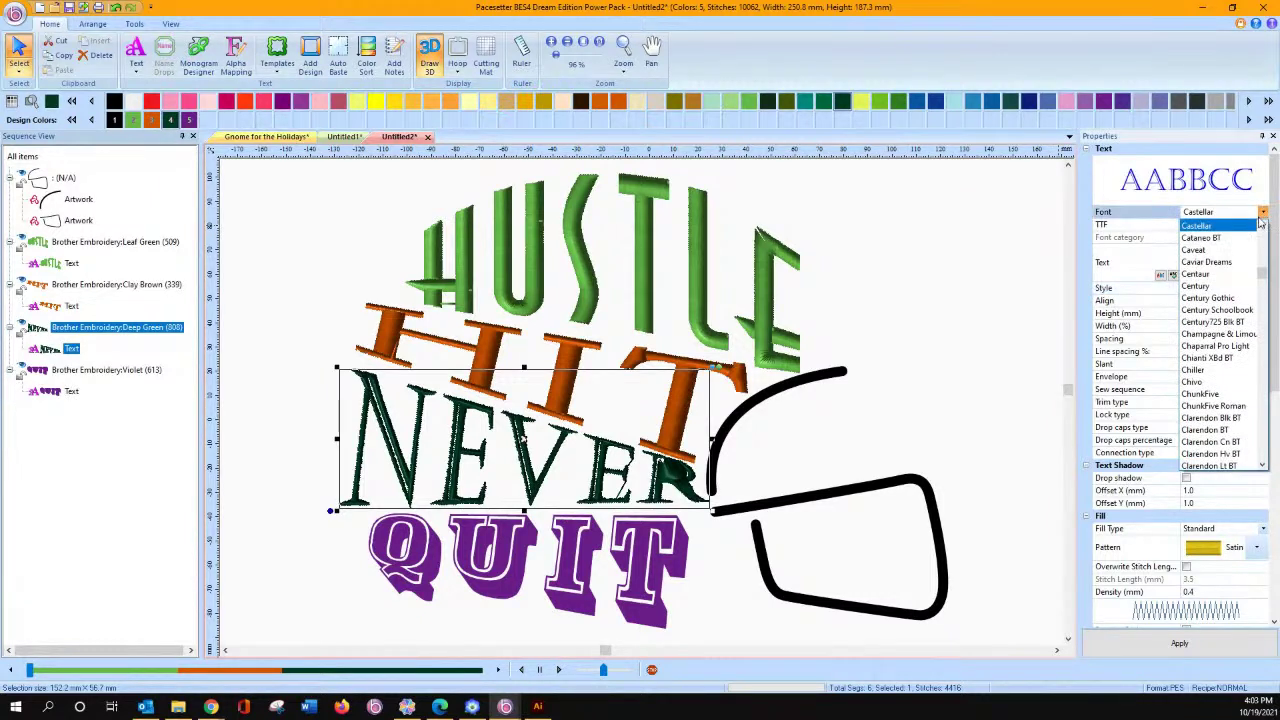
left_click(1228, 395)
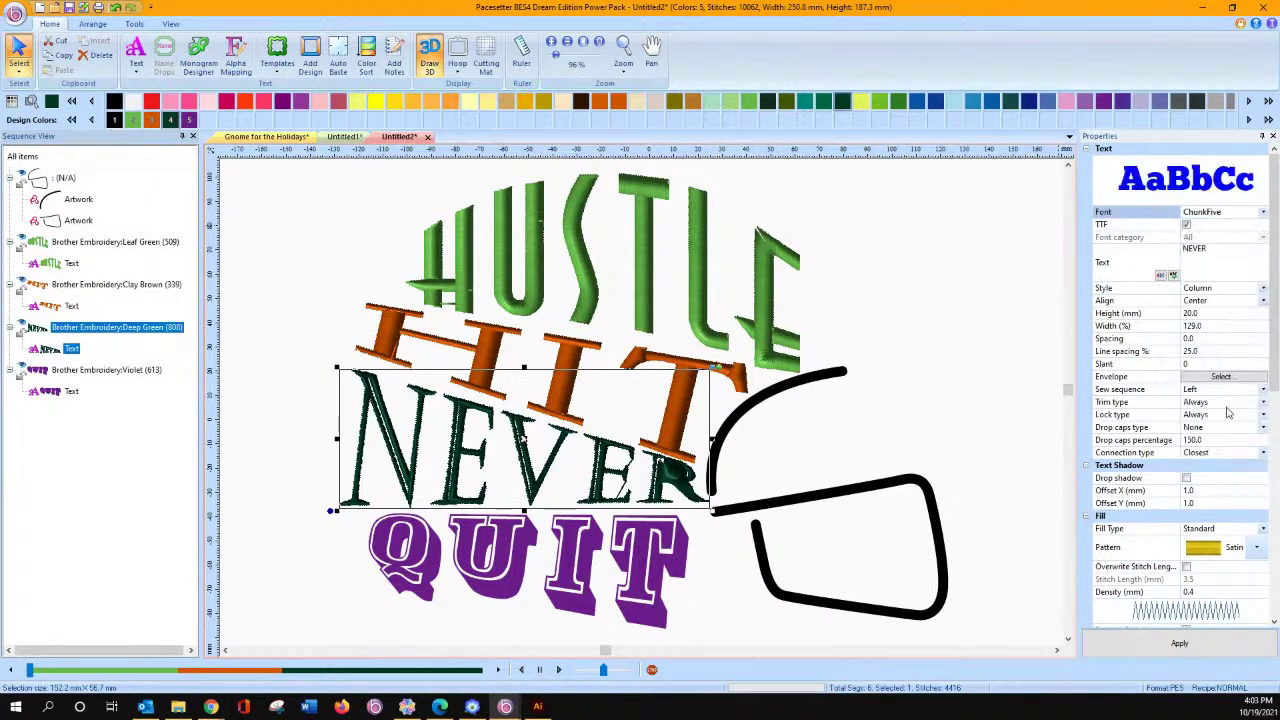
left_click(1180, 643)
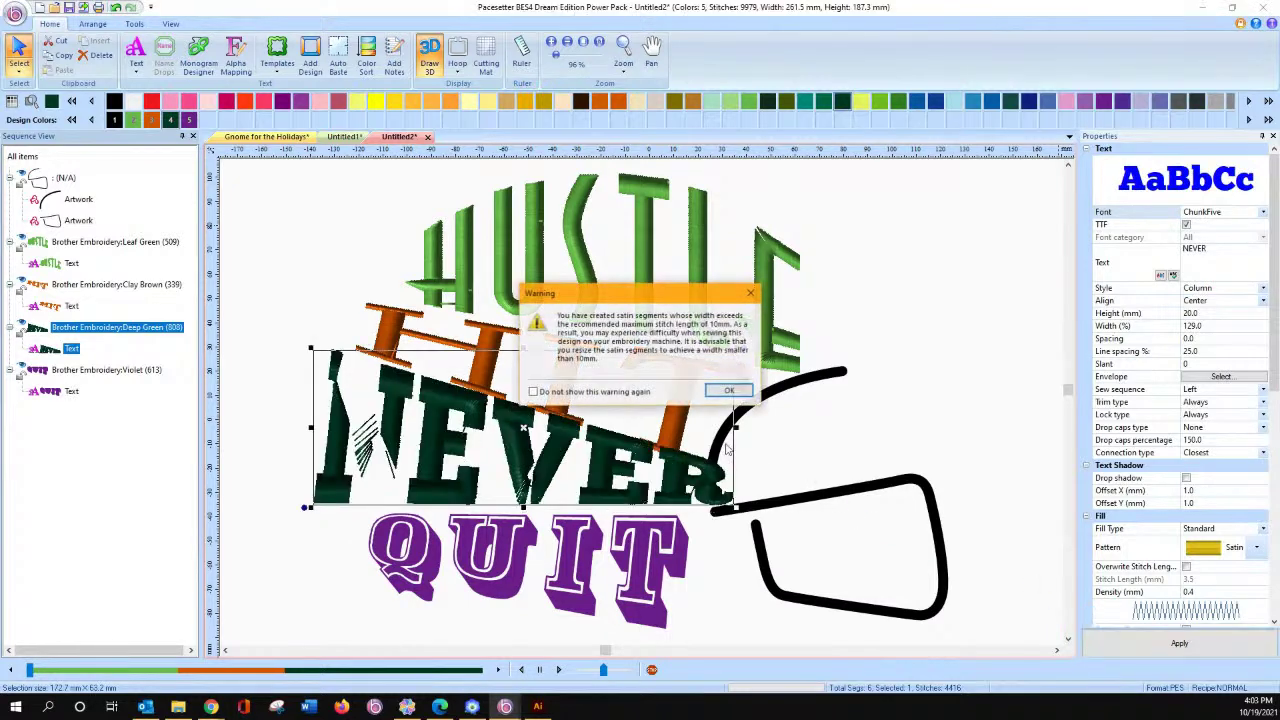
left_click(729, 390)
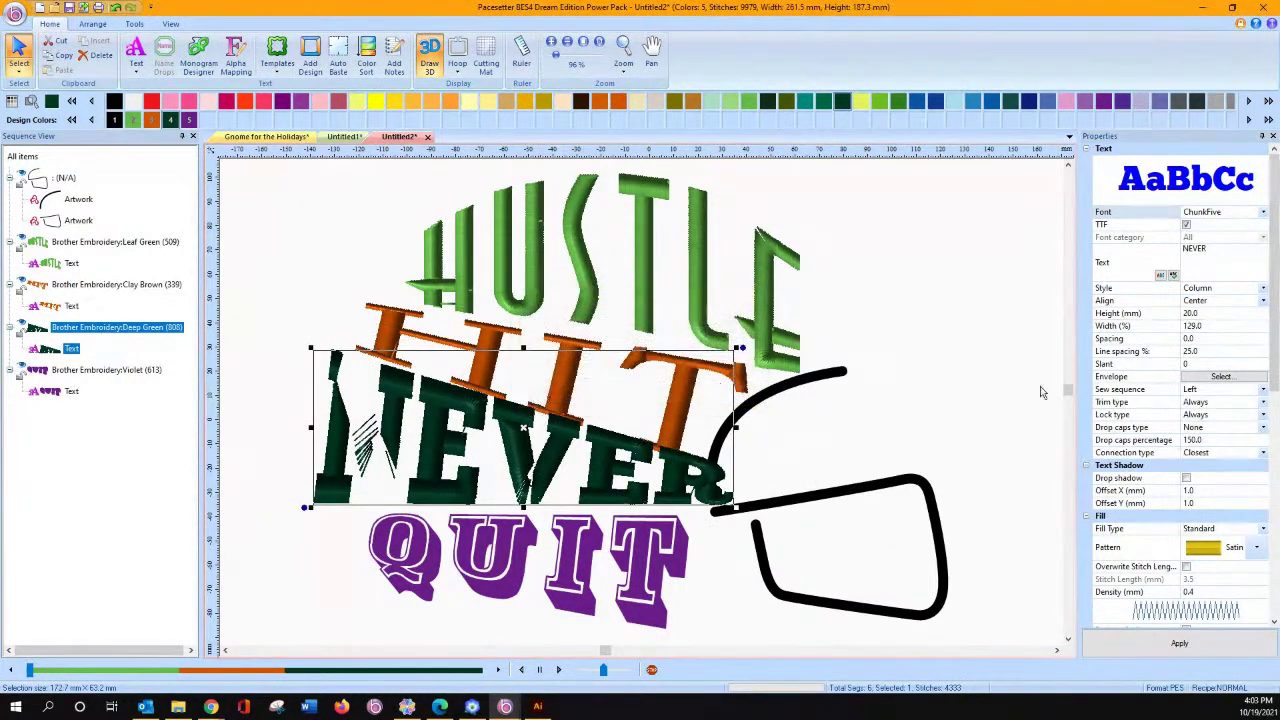
Change NEVER's fill pattern to Pattern 1 and apply it.
left_click(1256, 547)
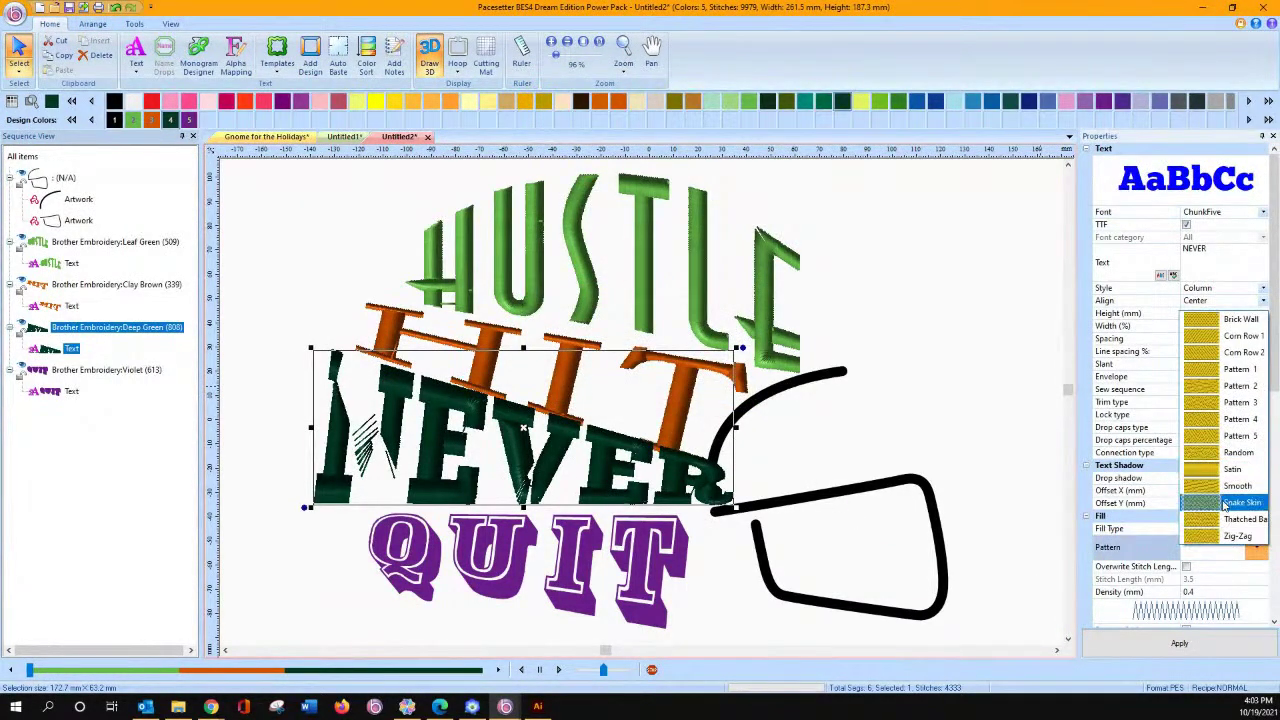
left_click(1199, 388)
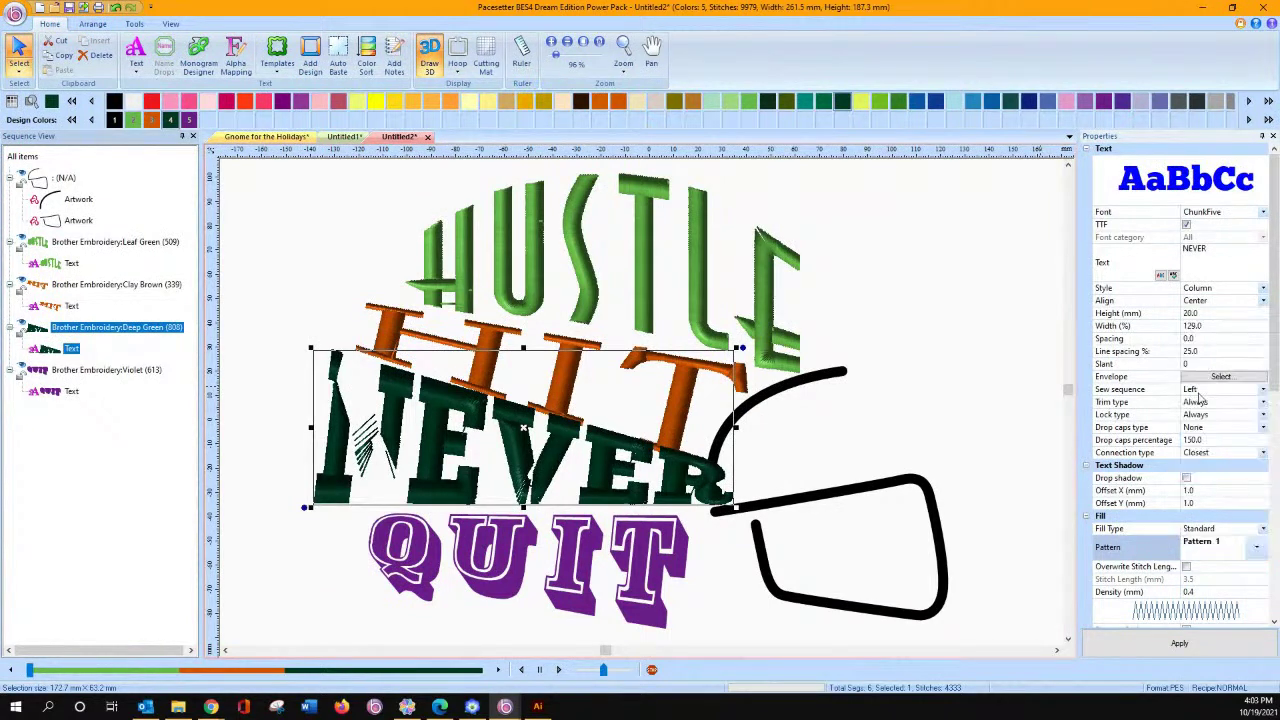
left_click(1178, 642)
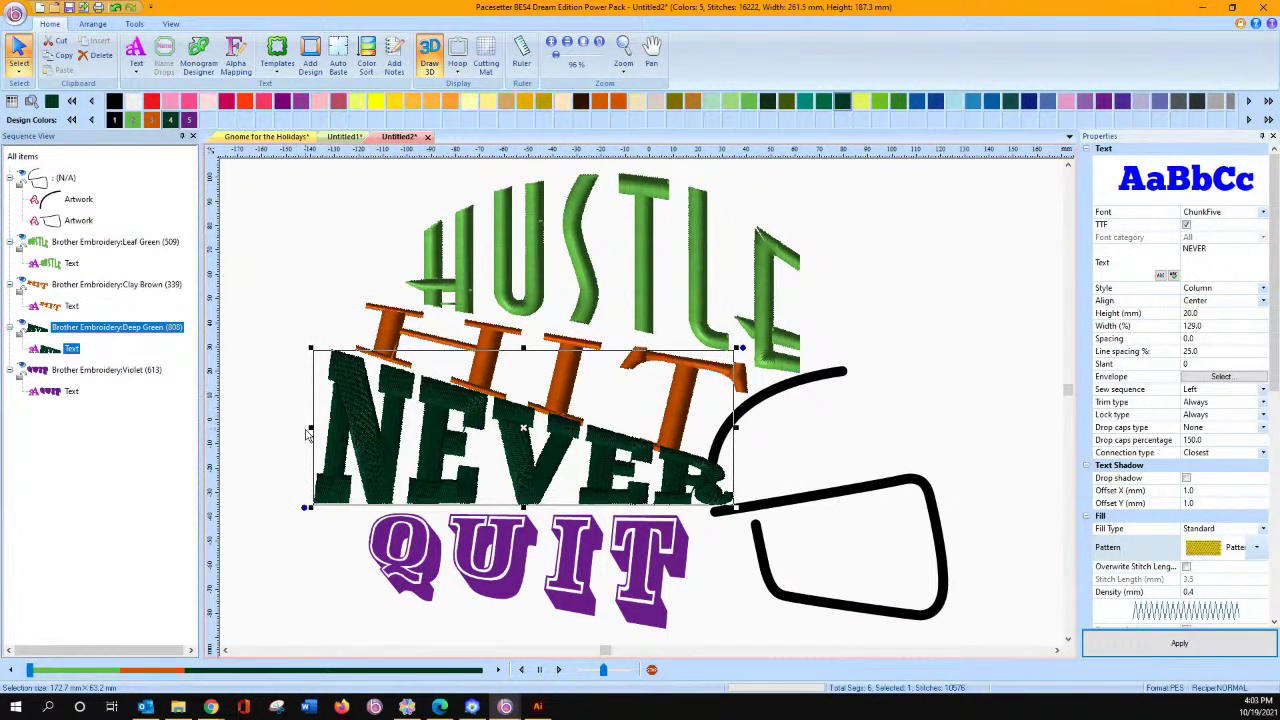
Shrink NEVER to about 56 mm tall, move it slightly down between HIT and QUIT, and narrow it to end at the face opening curve.
left_click_drag(310, 428, 337, 428)
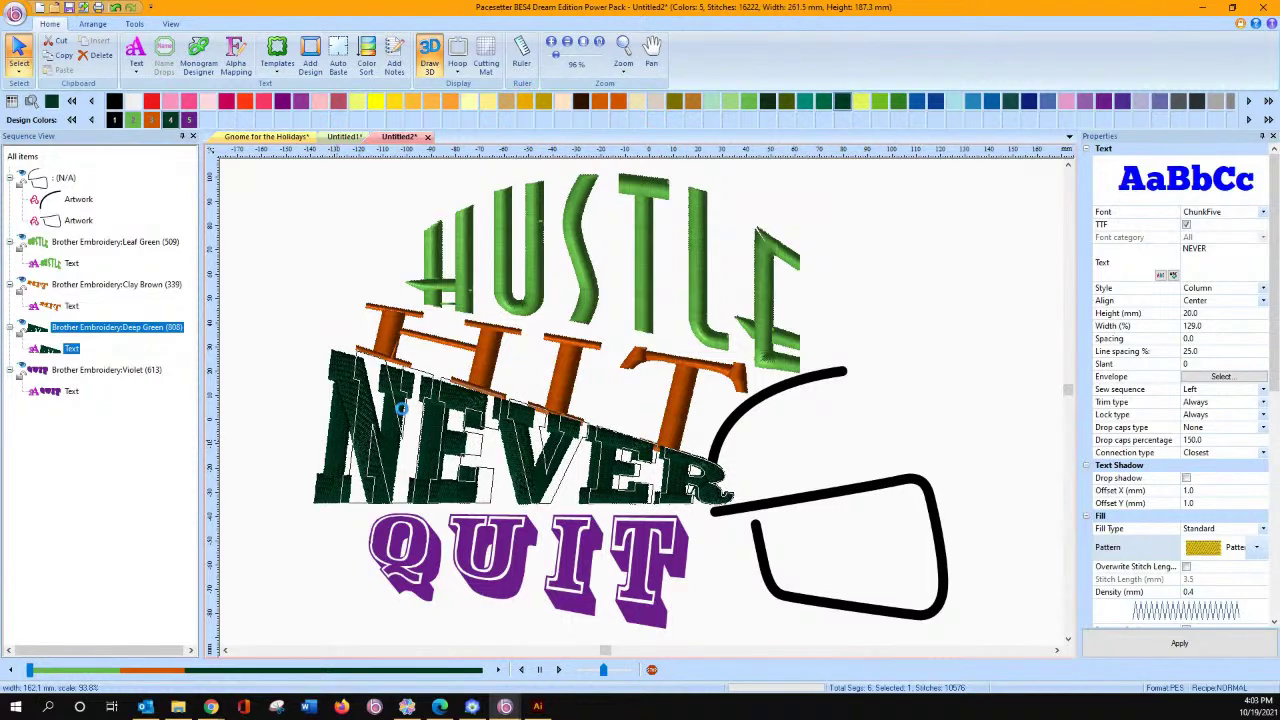
left_click_drag(536, 348, 536, 366)
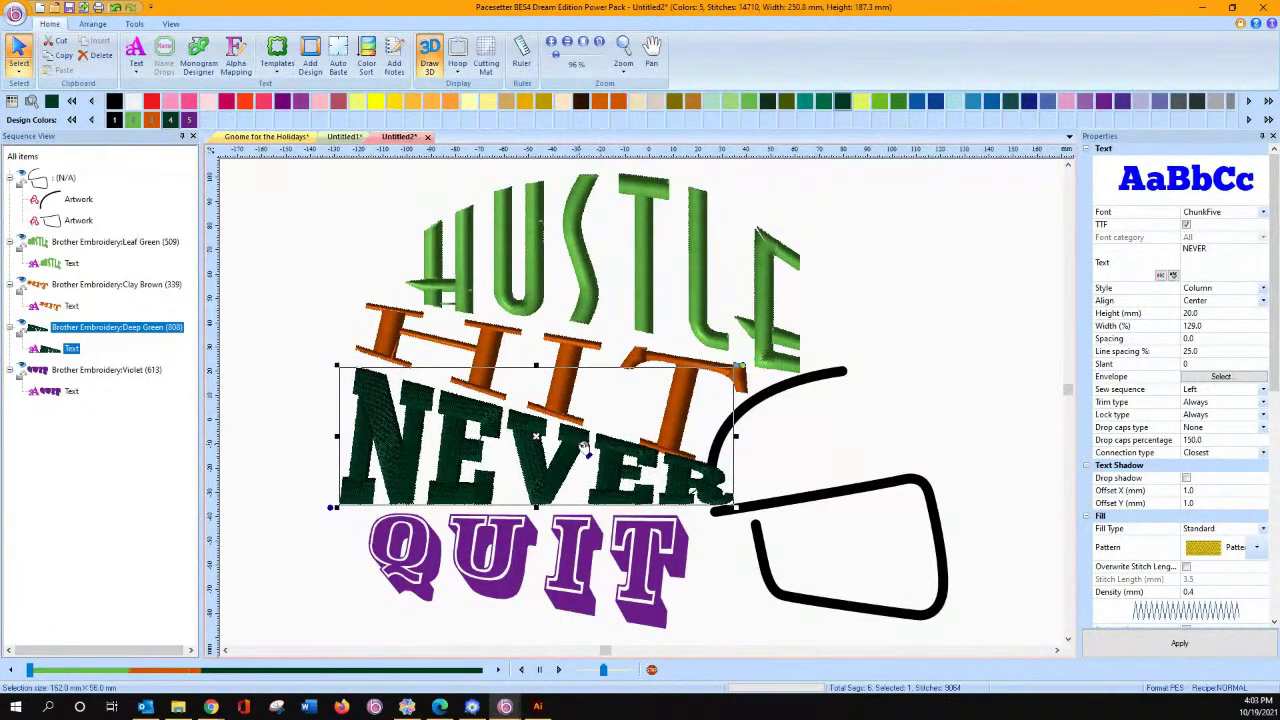
left_click_drag(572, 456, 568, 462)
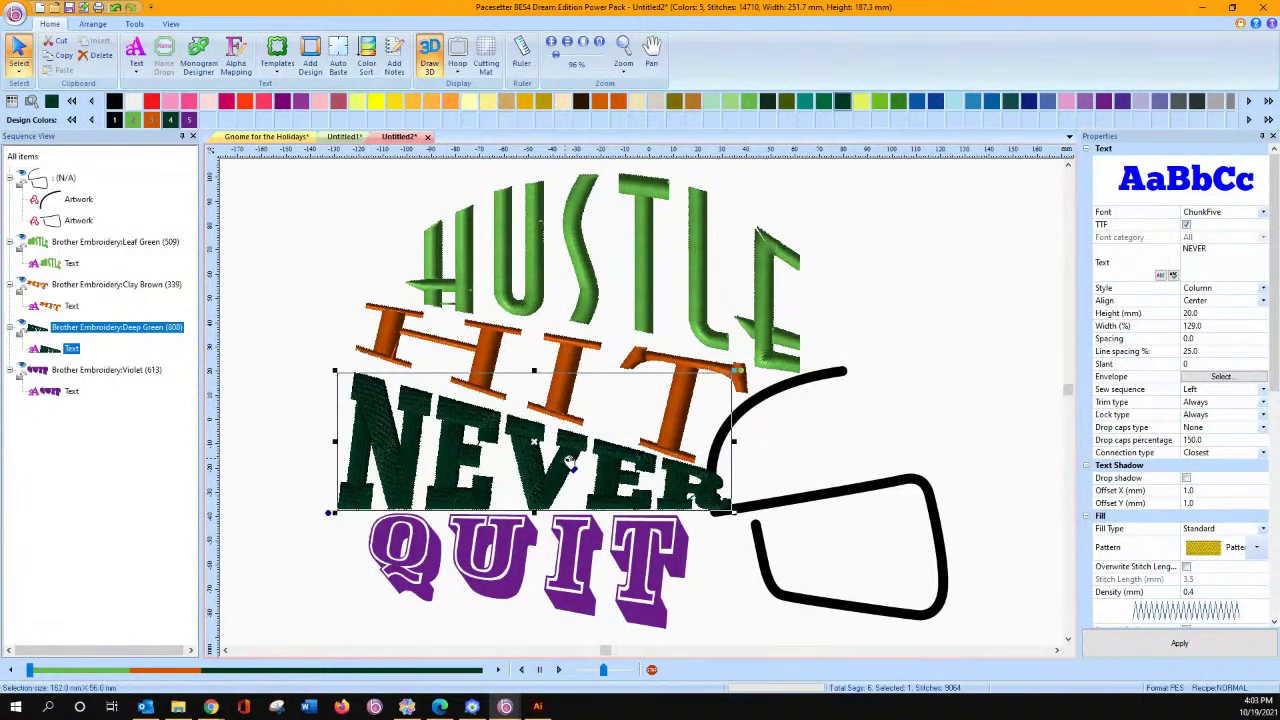
left_click_drag(735, 442, 713, 441)
Change QUIT's font to 2Cl Team Medium, apply it, and shorten the word to about 48 mm tall directly beneath NEVER.
left_click(603, 548)
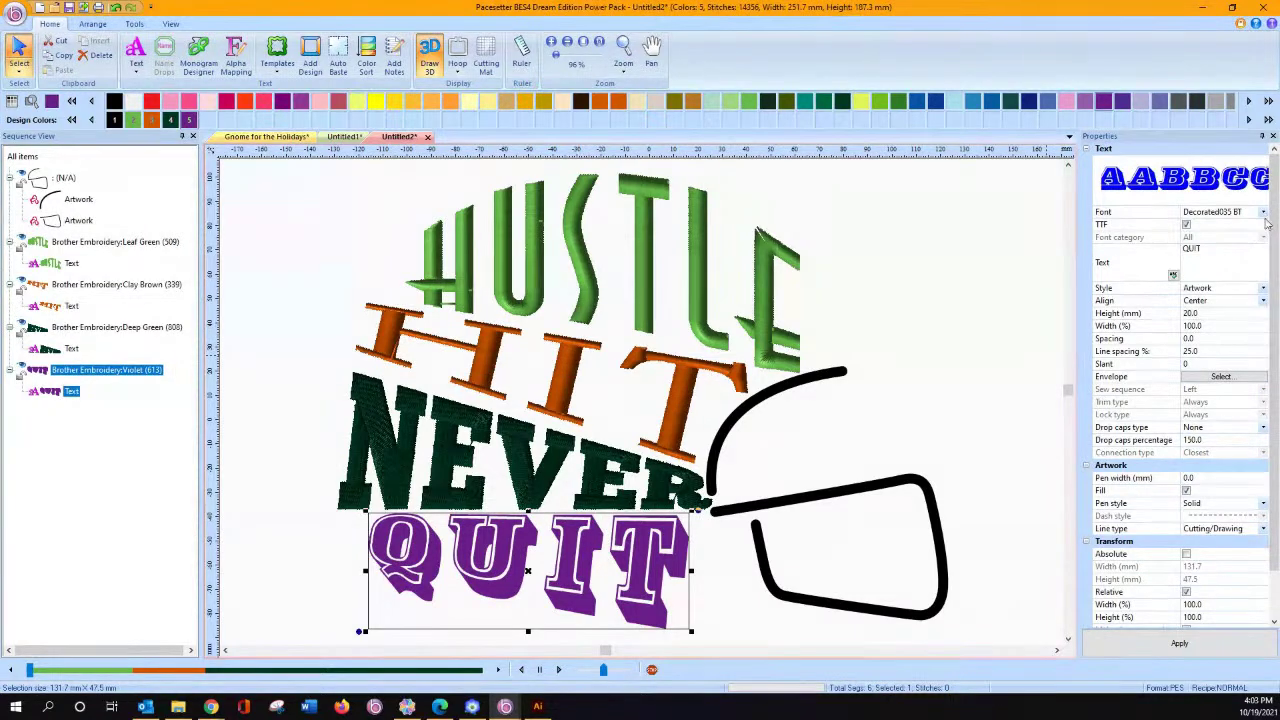
left_click(1187, 226)
left_click(1265, 213)
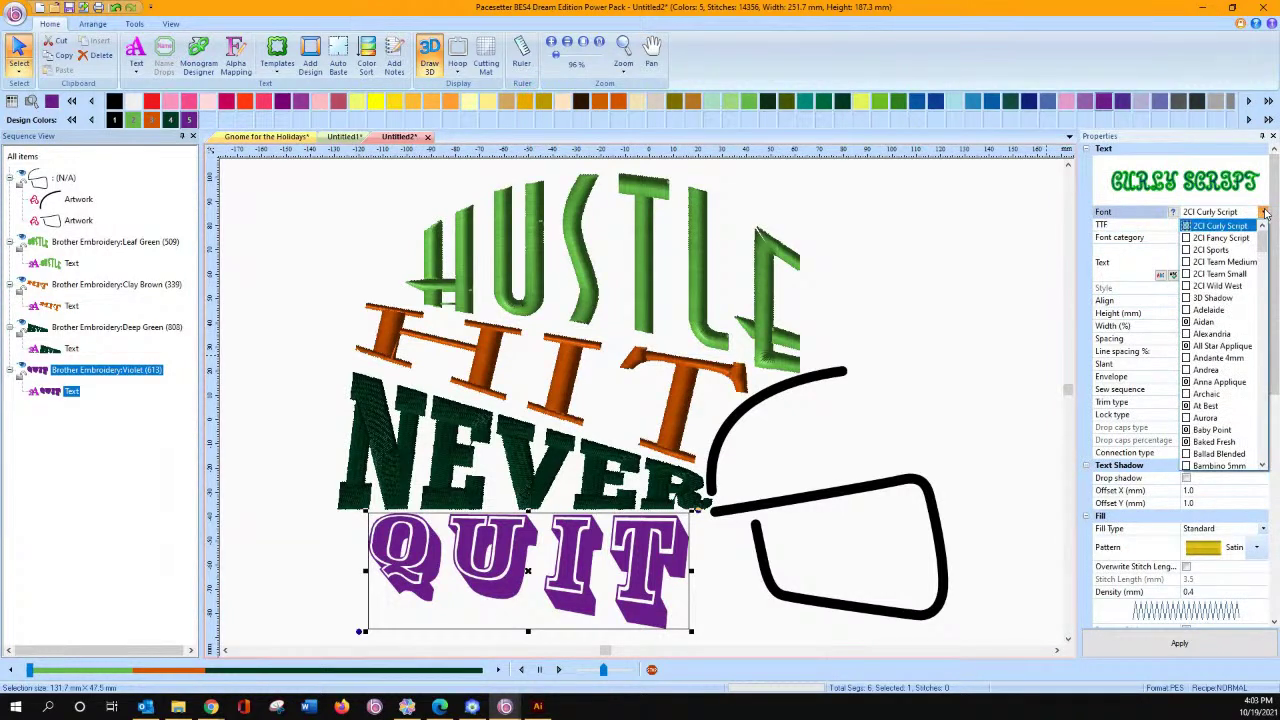
left_click(1252, 262)
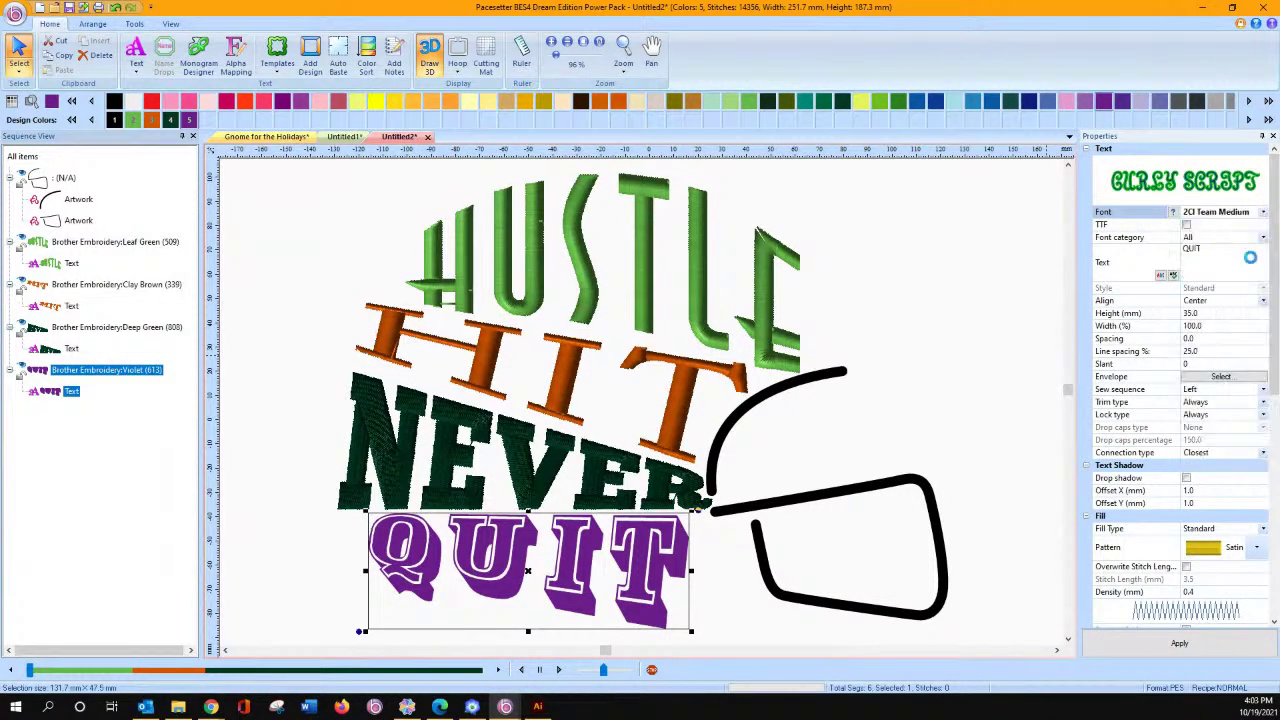
left_click(1110, 645)
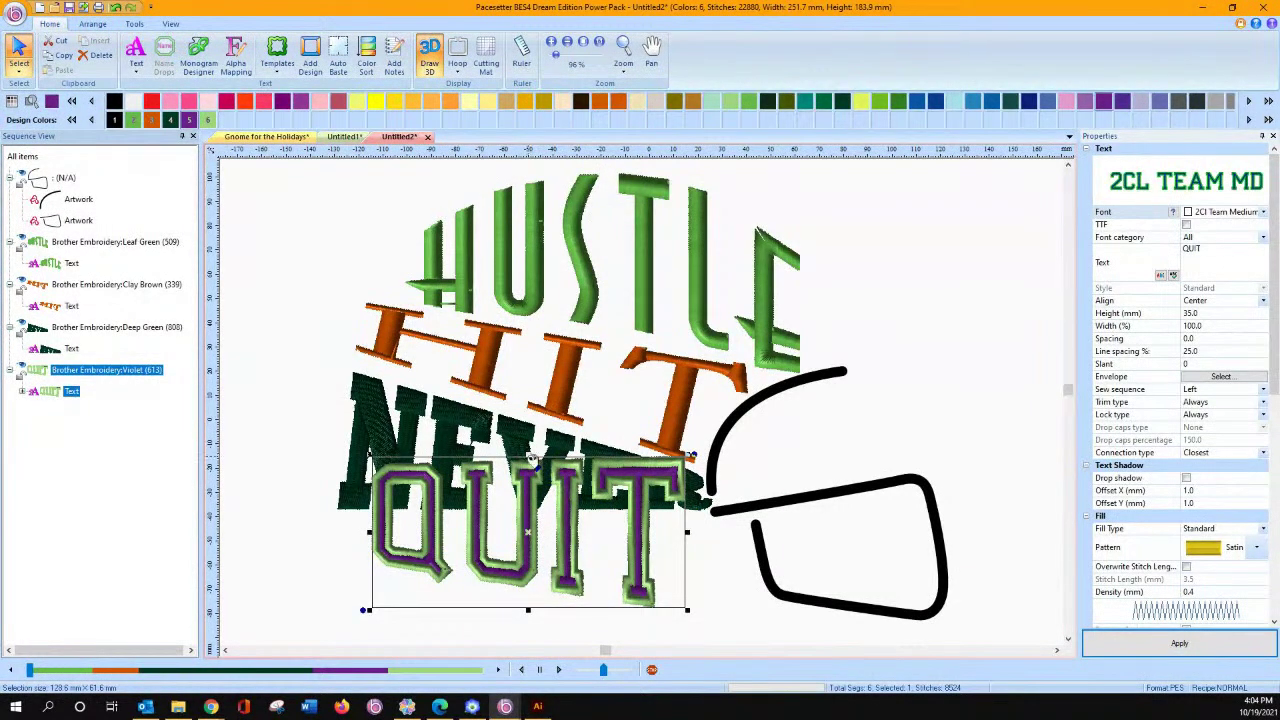
left_click_drag(528, 455, 518, 548)
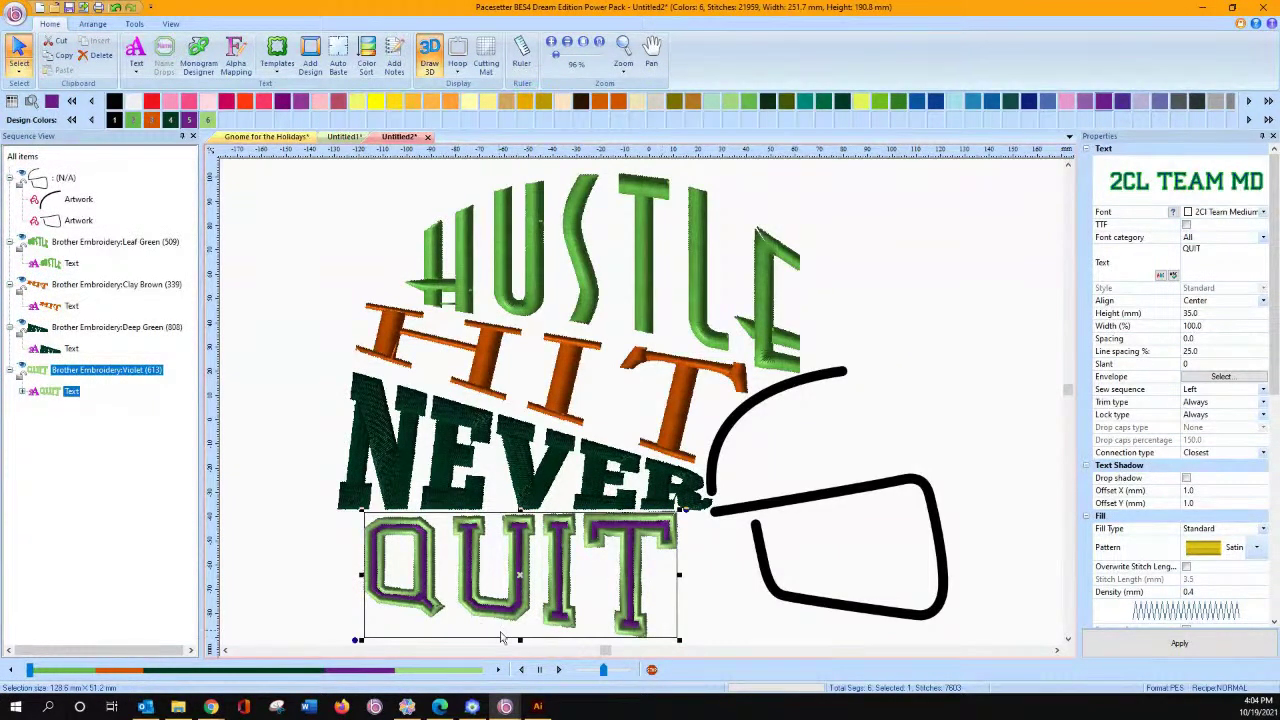
left_click_drag(518, 640, 518, 648)
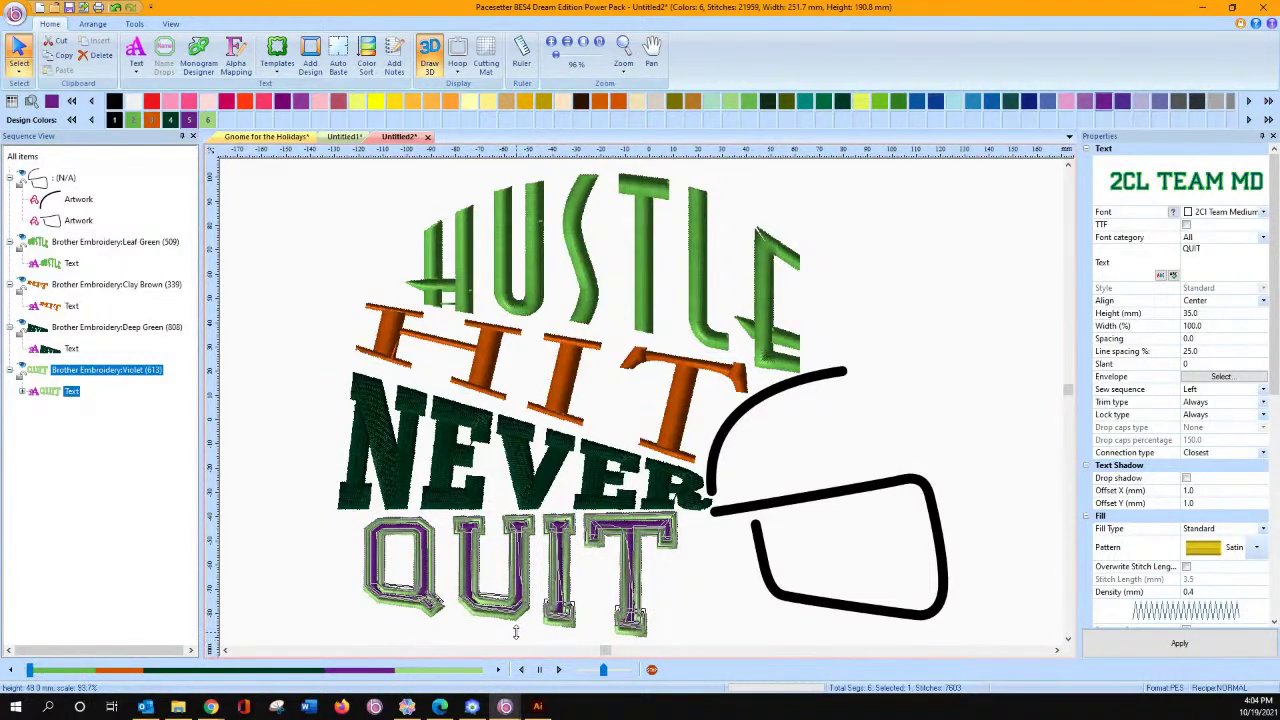
Convert the face opening curve artwork to appliqué and preserve it as stitches.
left_click(794, 385)
left_click(822, 380)
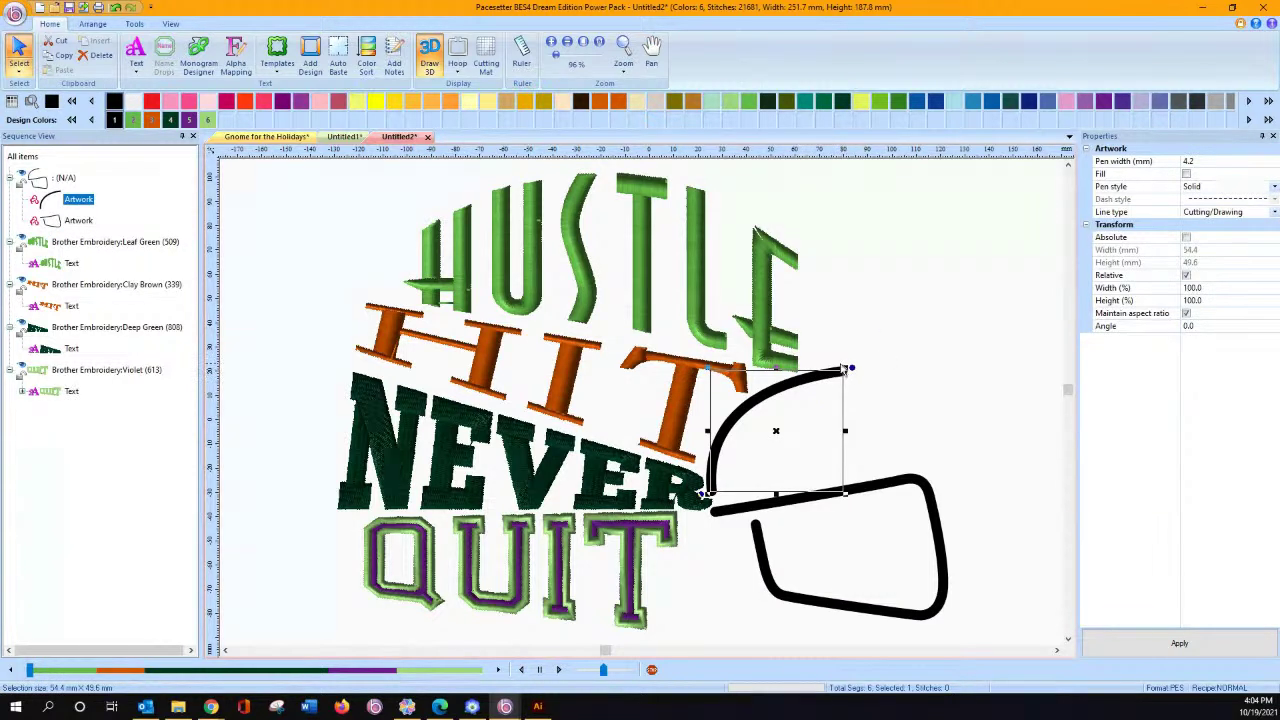
left_click_drag(846, 370, 879, 377)
left_click(111, 7)
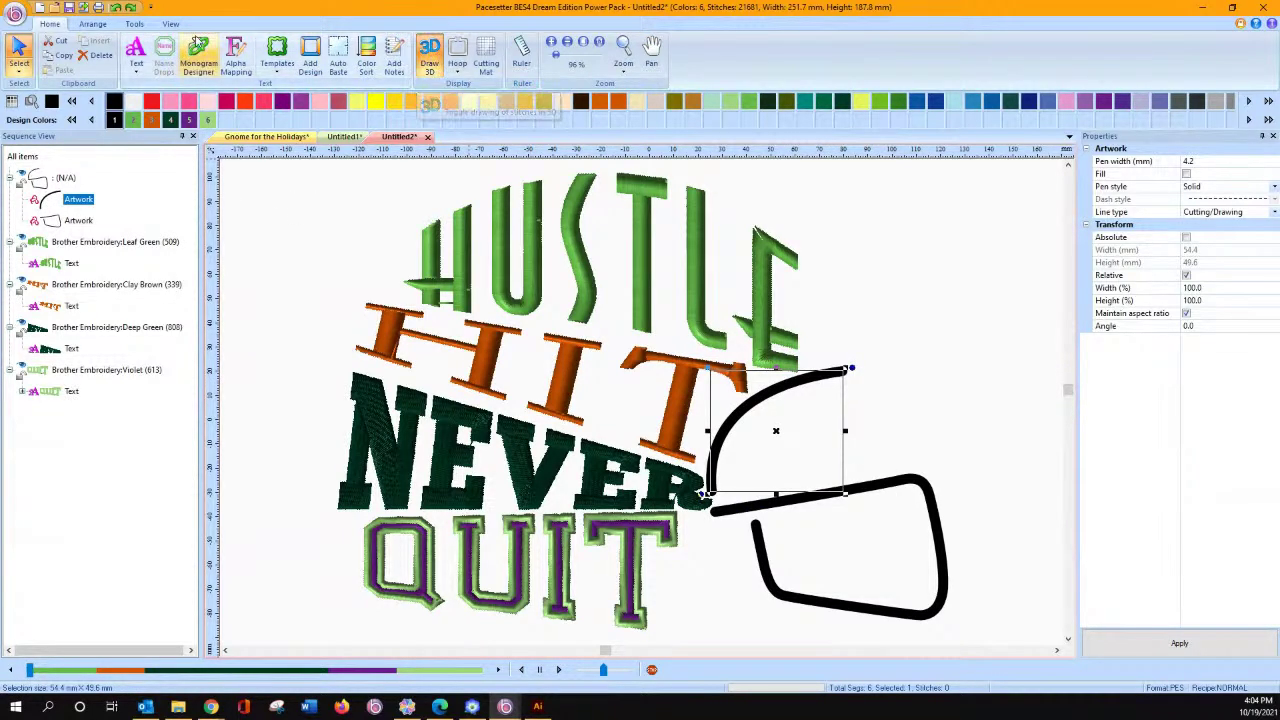
left_click(134, 23)
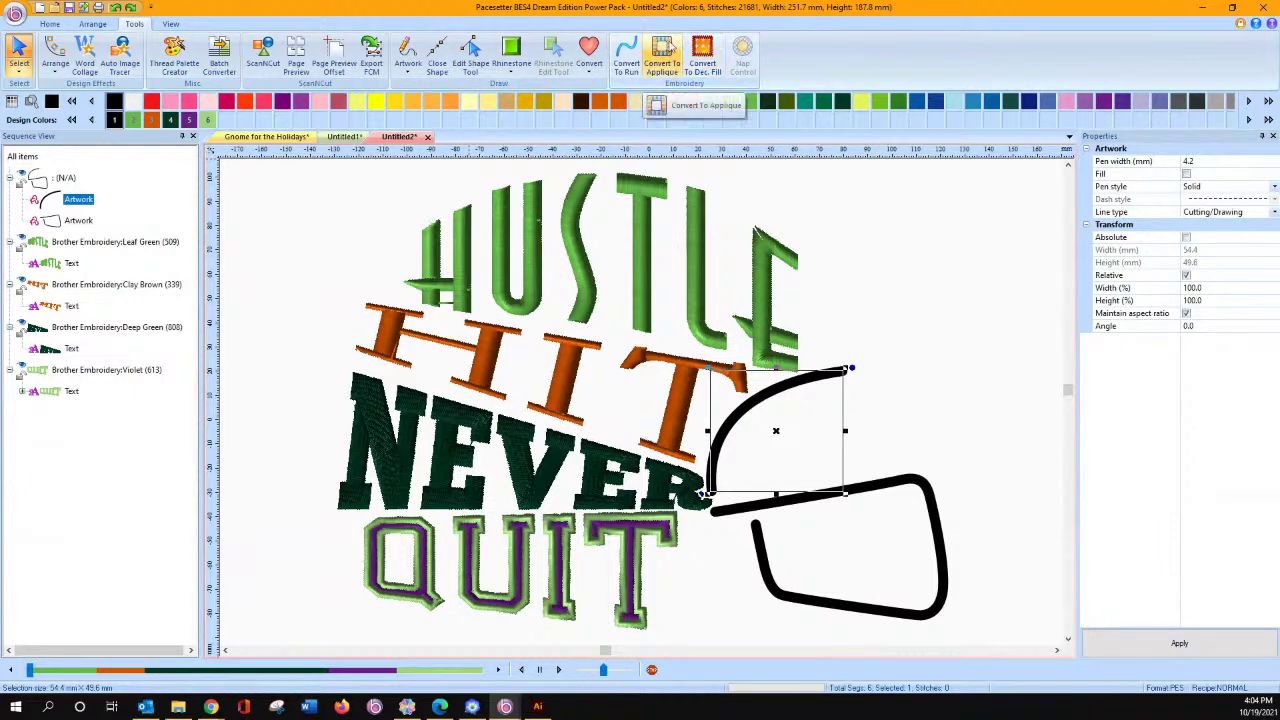
left_click(670, 47)
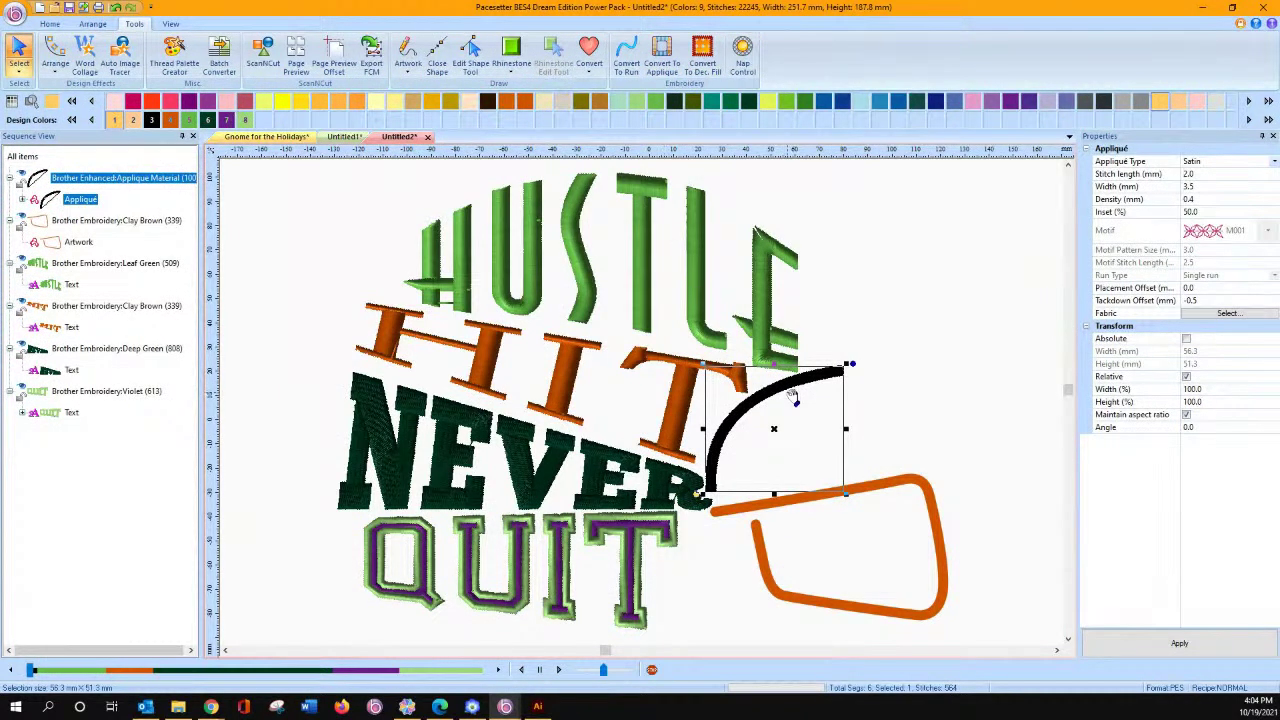
right_click(790, 390)
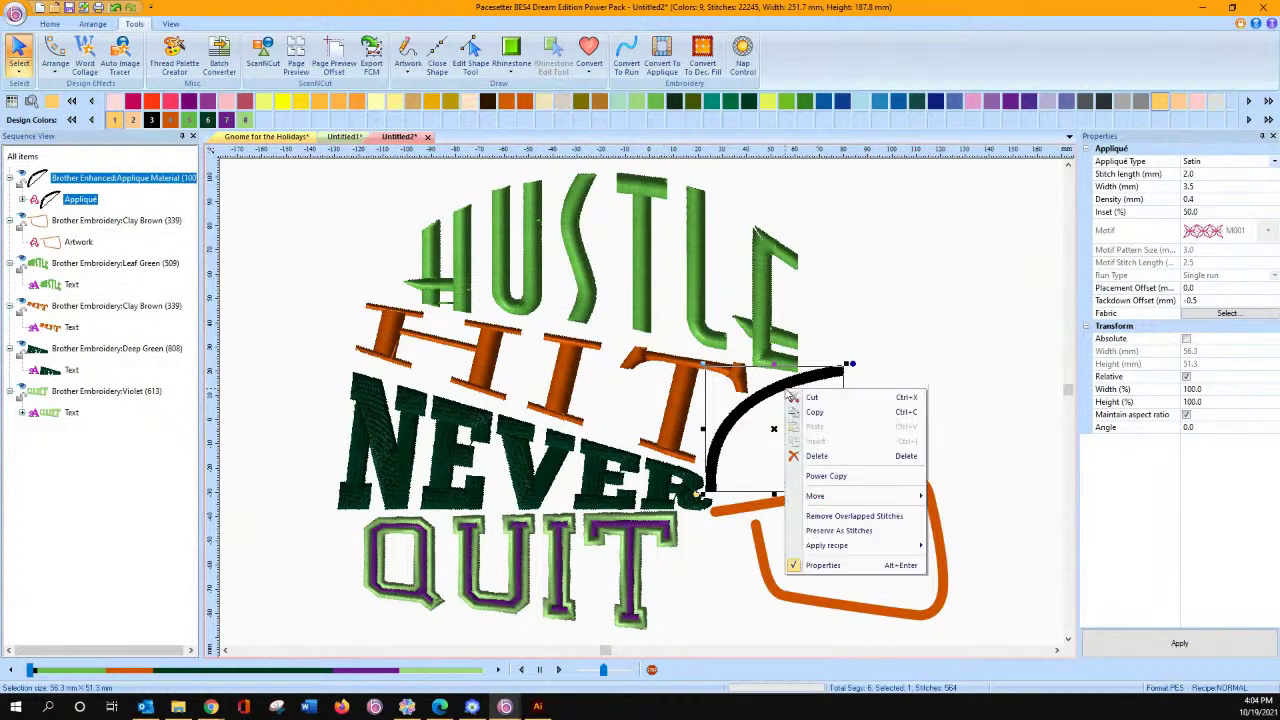
left_click(838, 530)
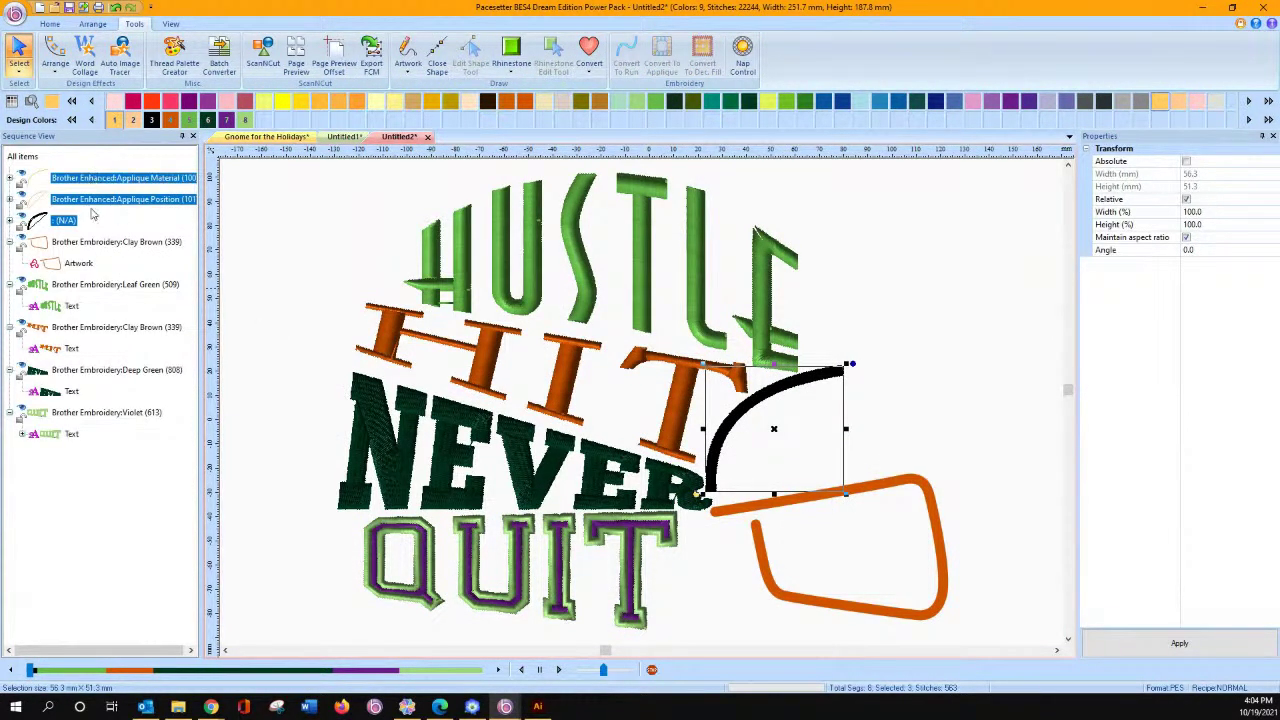
Delete the face opening curve's Applique Material and Applique Position segments, keeping only its satin stitching.
left_click(94, 161)
left_click(104, 180)
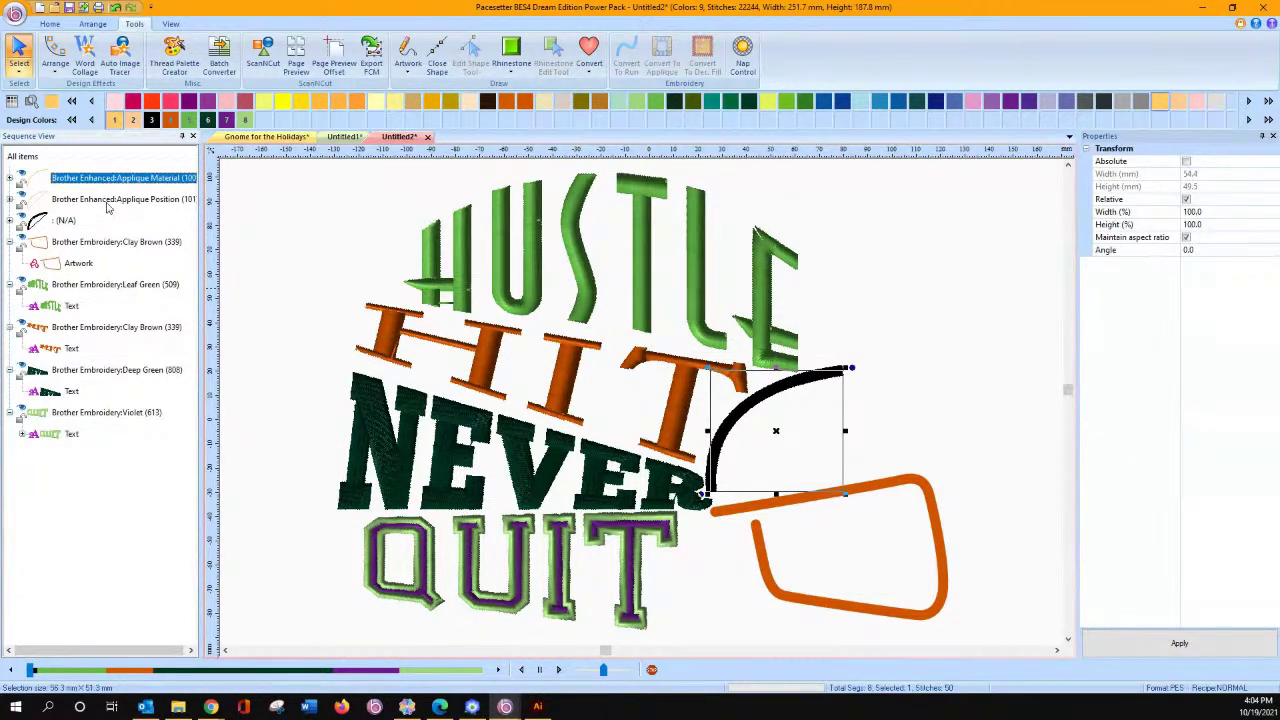
left_click(108, 201, "shift")
key("Delete")
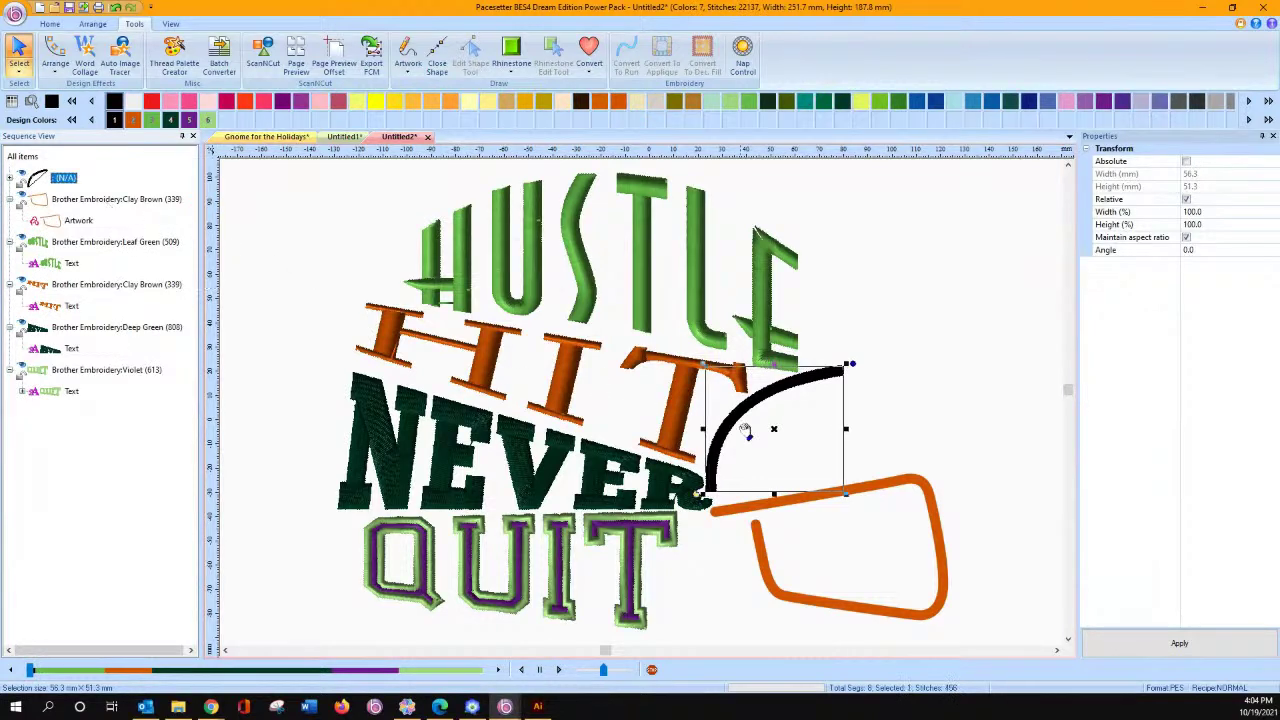
Convert the face mask artwork to appliqué and preserve it as stitches.
left_click(904, 489)
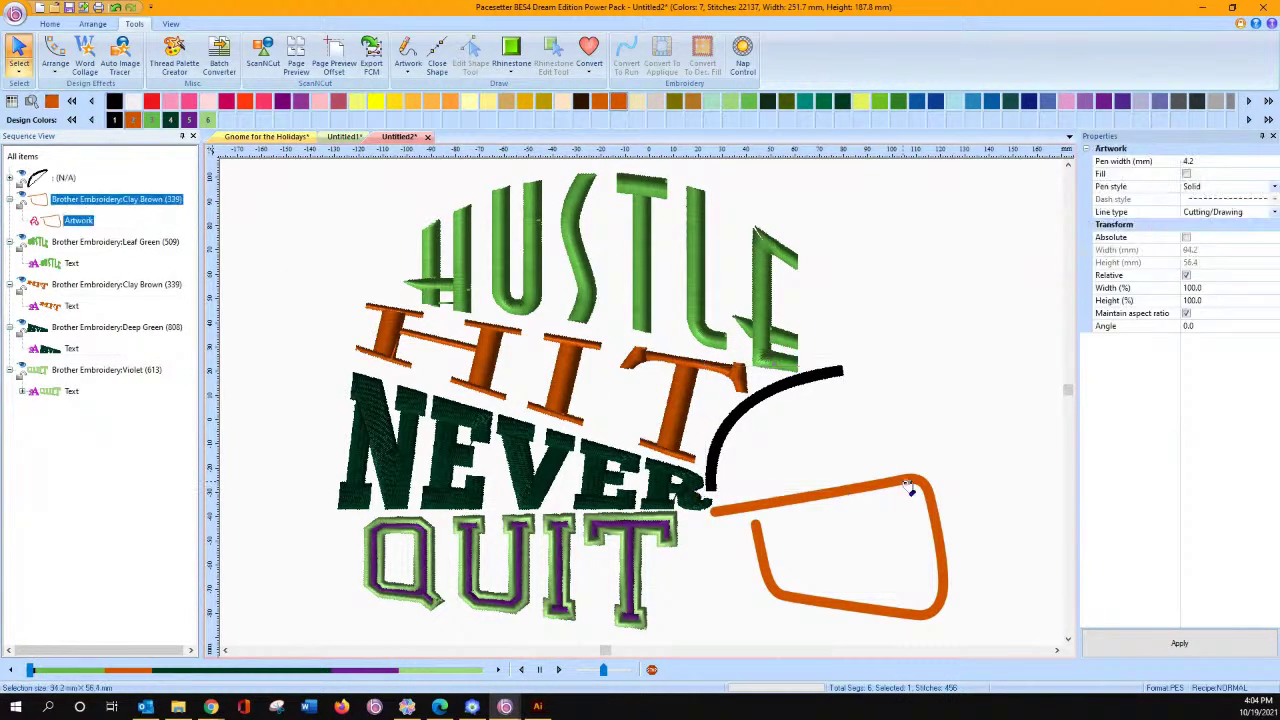
left_click(657, 55)
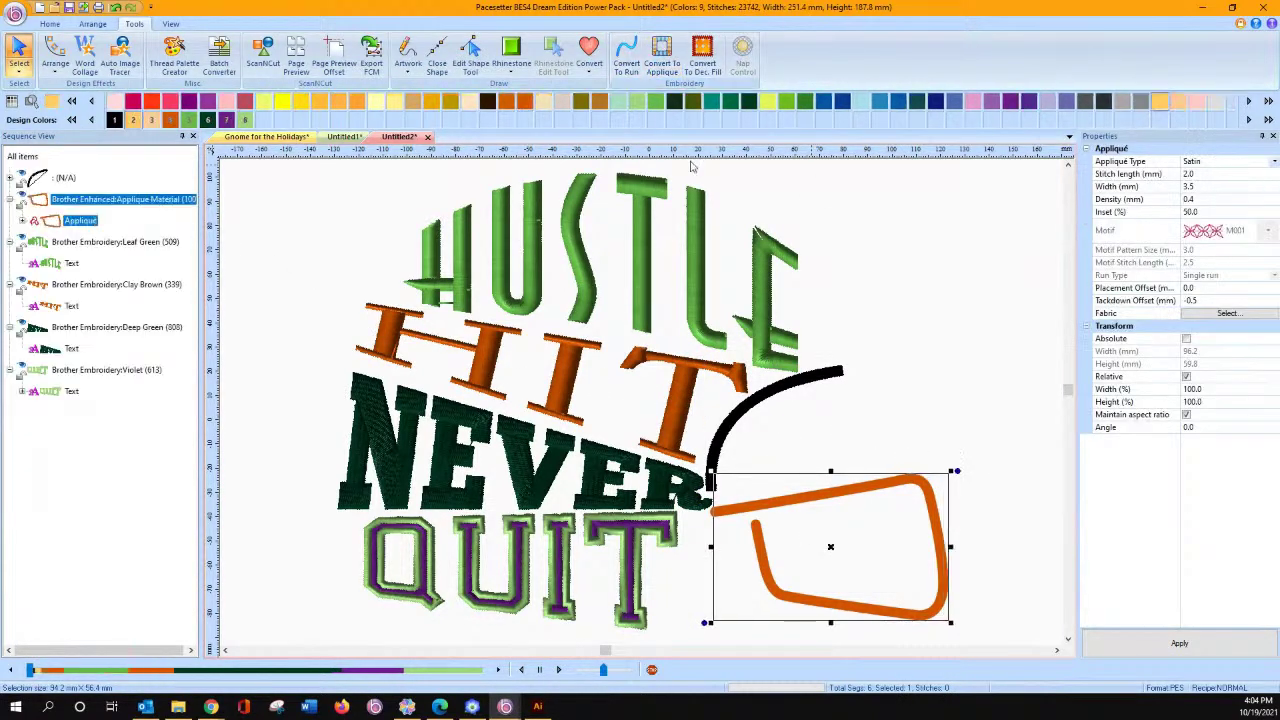
right_click(843, 490)
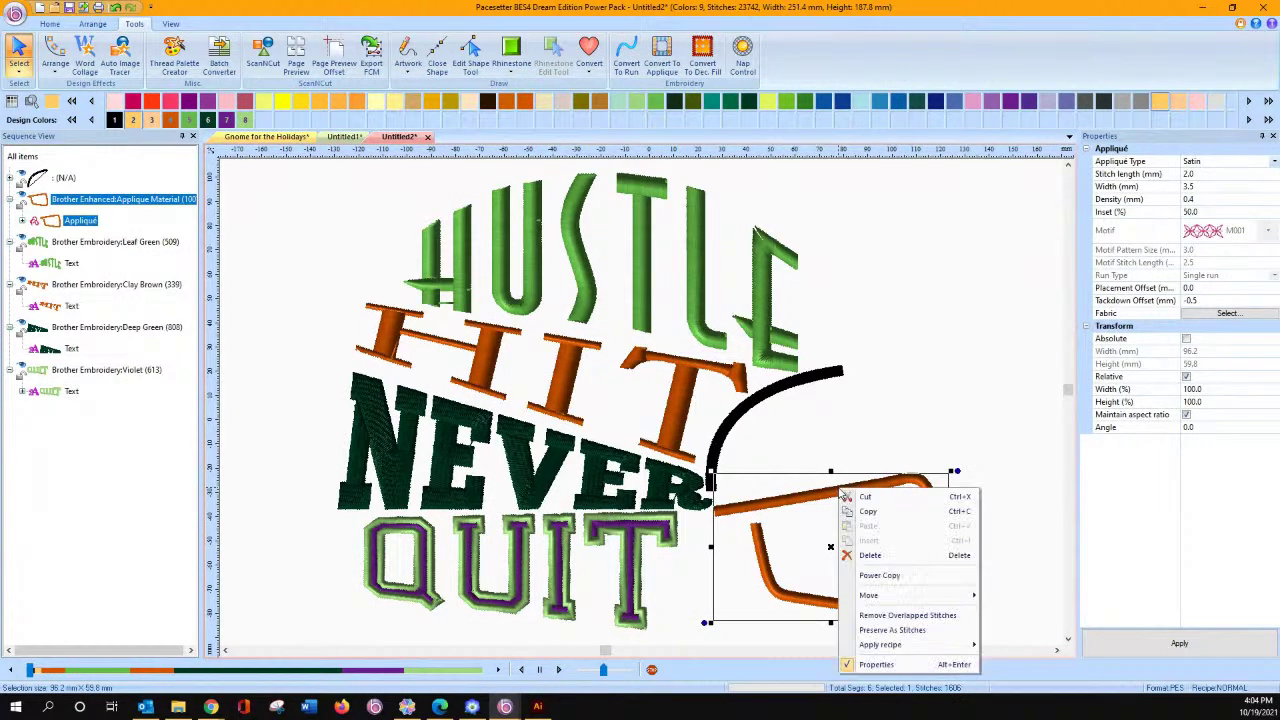
left_click(890, 631)
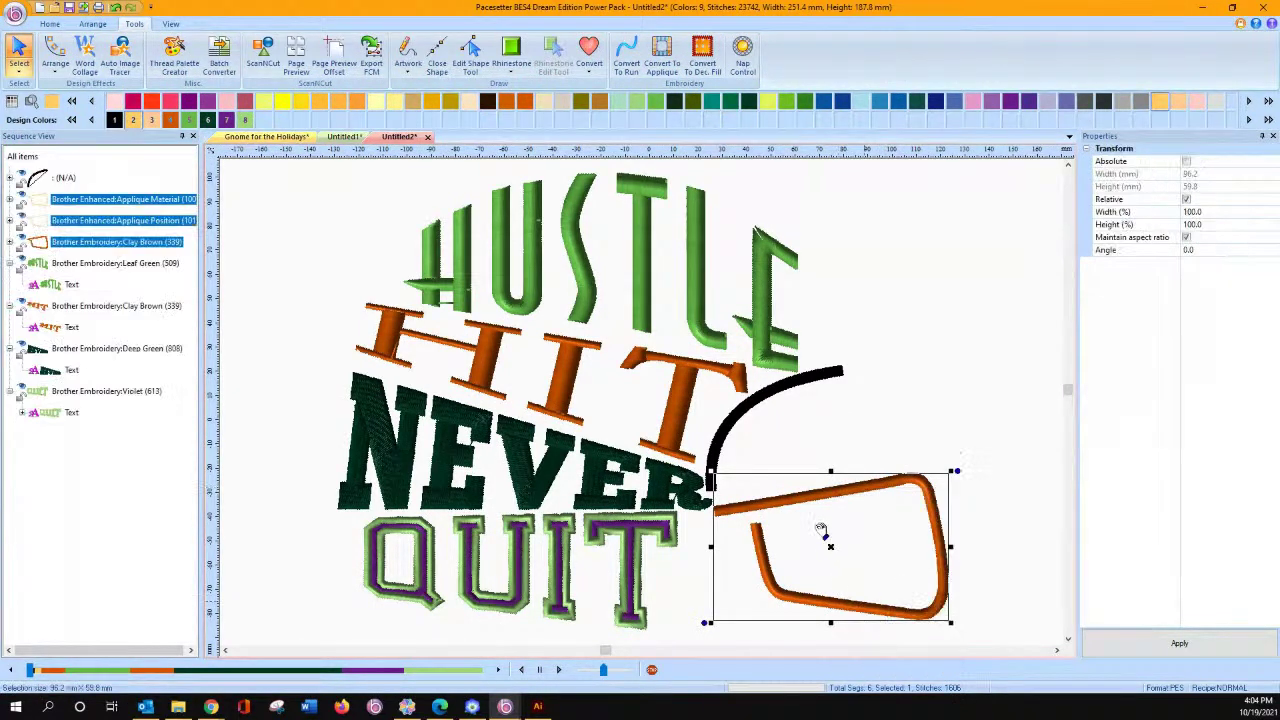
Delete the face mask's Applique Material and Applique Position segments, keeping only its Clay Brown satin stitching.
left_click(95, 200)
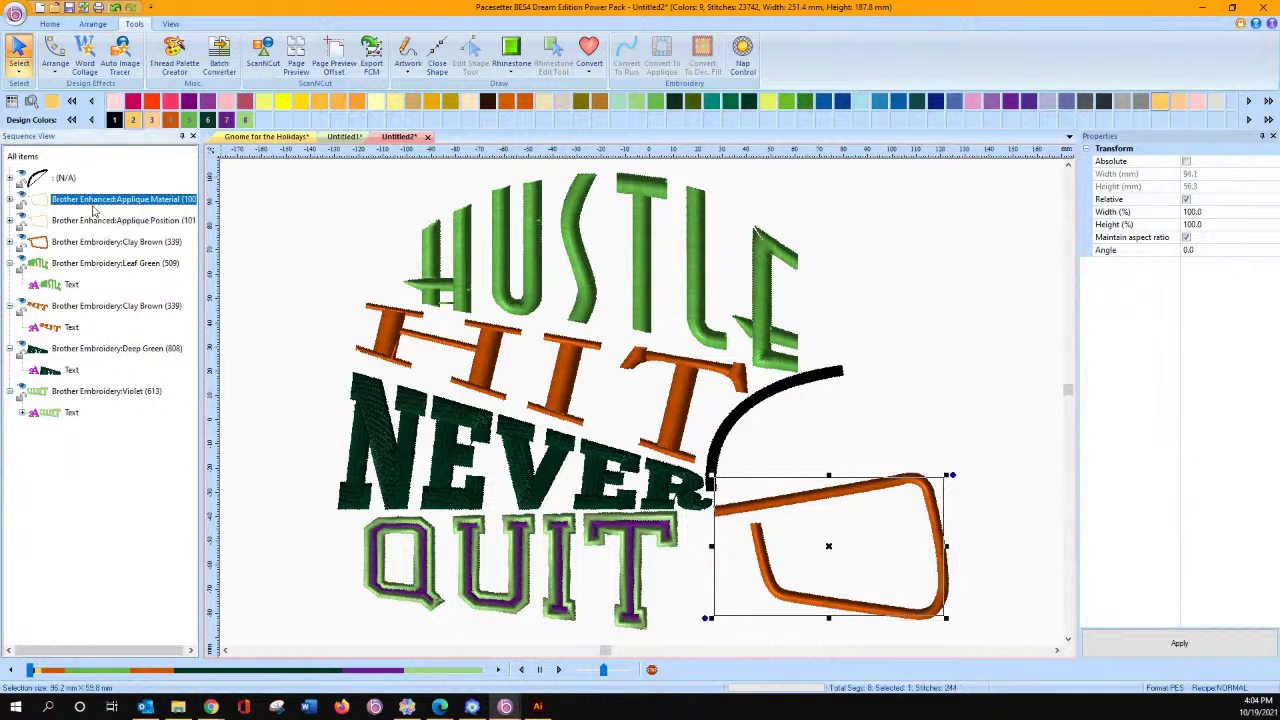
left_click(85, 224, "ctrl")
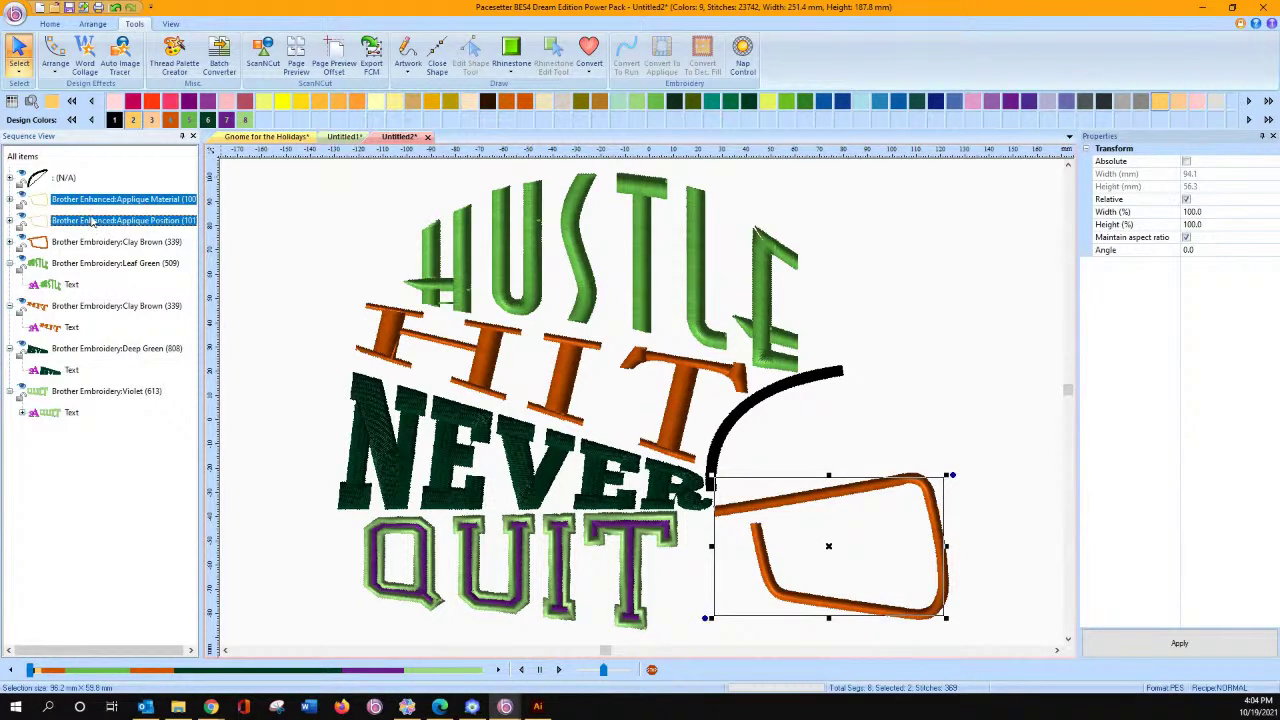
key("Delete")
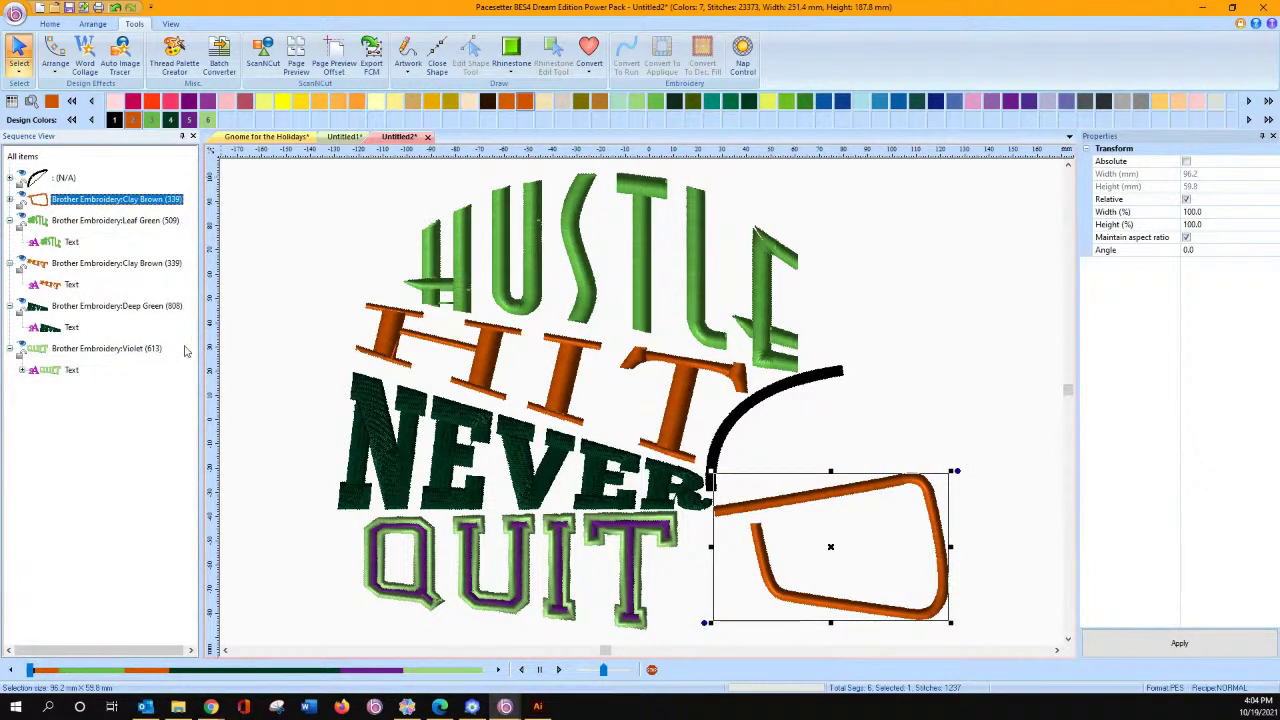